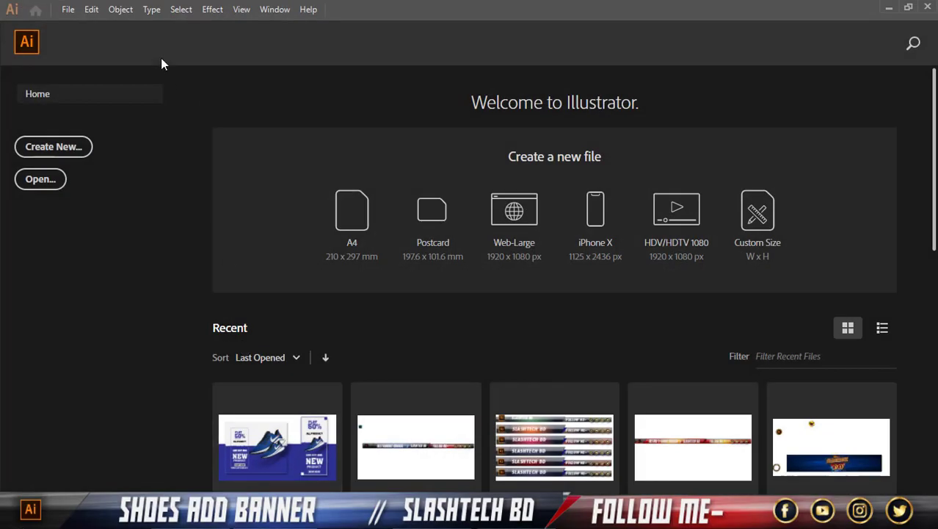
# Step: Create a new 336 × 280 px document, Untitled-3, with one blank artboard
pyautogui.click(67, 8)
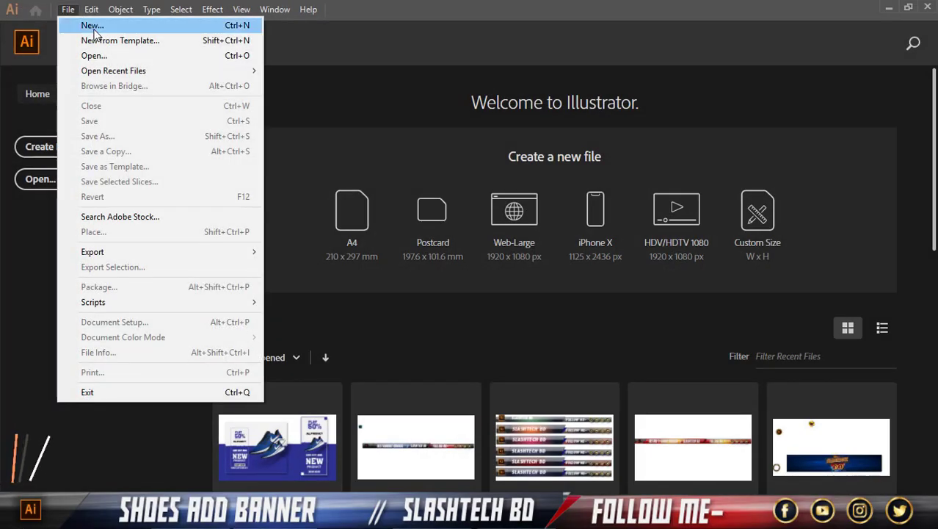
pyautogui.click(81, 24)
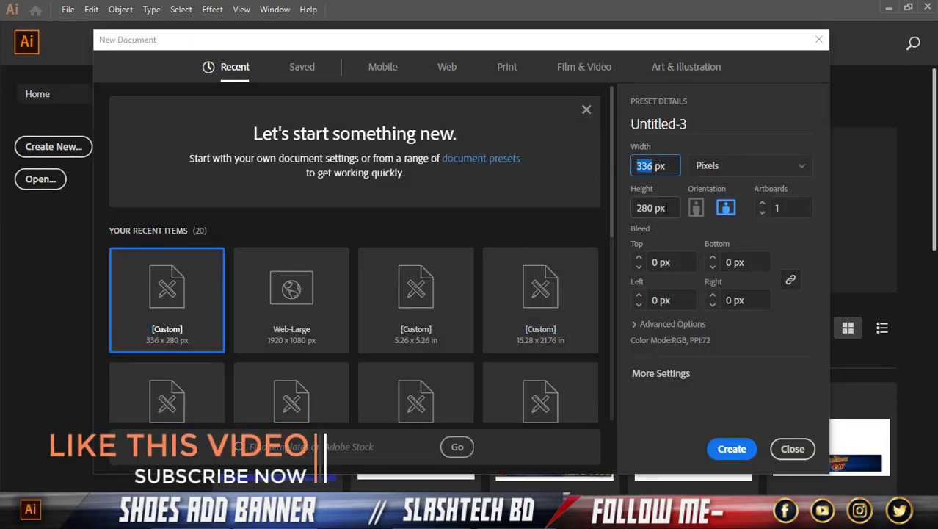
pyautogui.press('Tab')
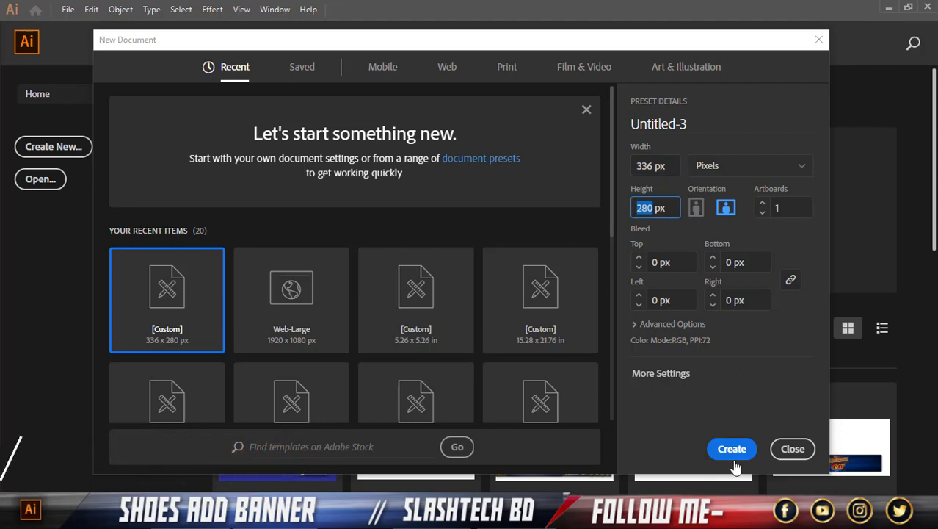
pyautogui.click(732, 448)
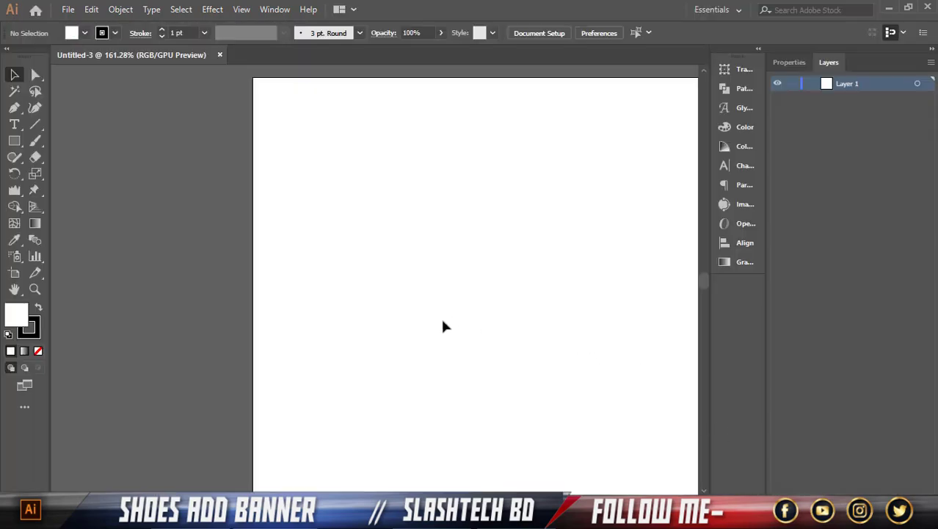
# Step: Bring the Untitled-3 artboard into view and show rulers with Ctrl+R
pyautogui.scroll(-1, 306, 309)
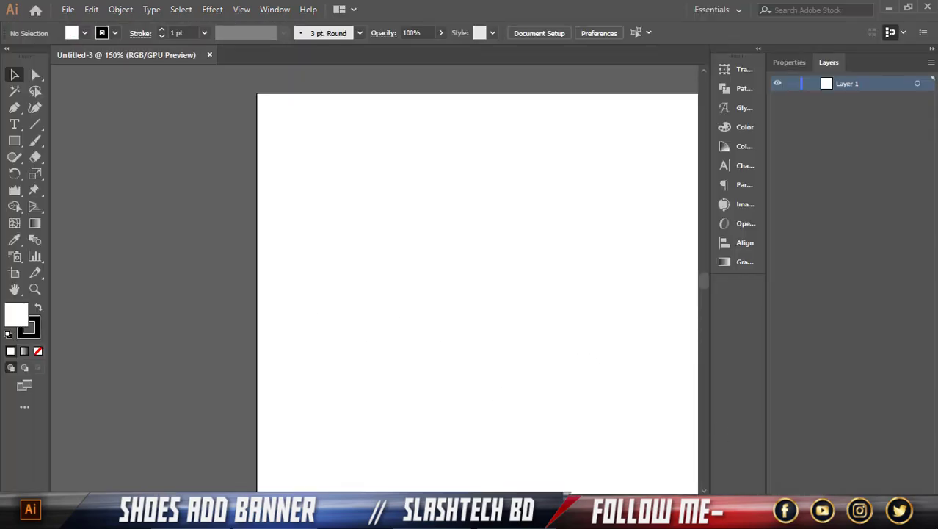
pyautogui.hscroll(2, 583, 460)
pyautogui.hscroll(3, 584, 460)
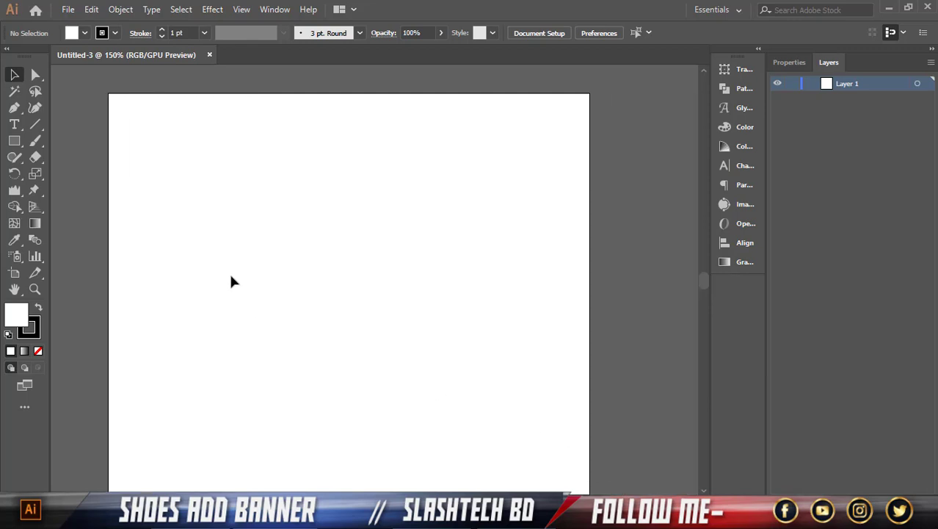
pyautogui.scroll(-1, 231, 277)
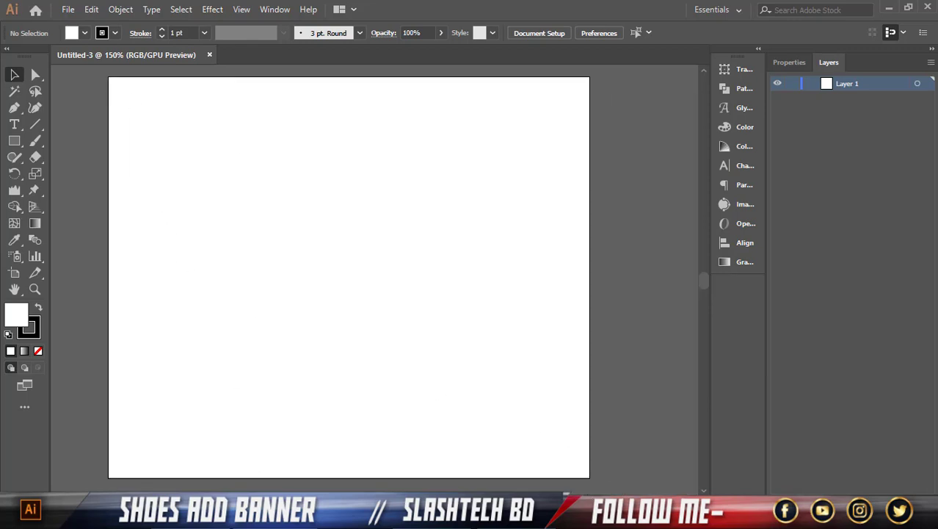
pyautogui.hscroll(-1, 367, 277)
pyautogui.hscroll(-1, 367, 278)
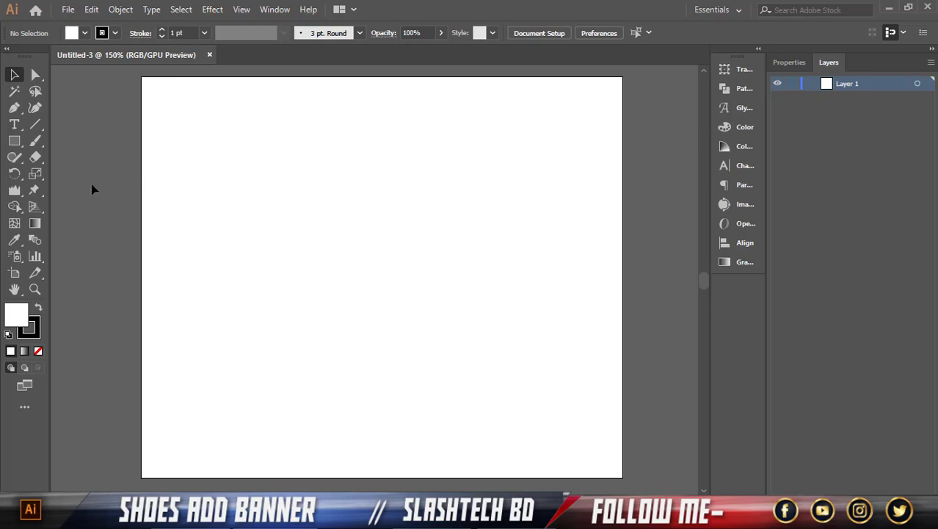
pyautogui.hotkey('ctrl', 'r')
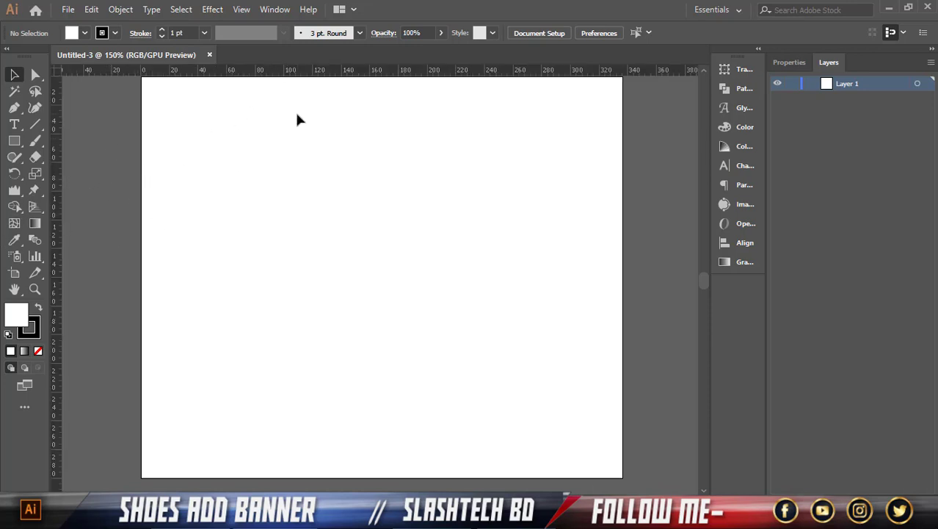
pyautogui.scroll(-1, 294, 109)
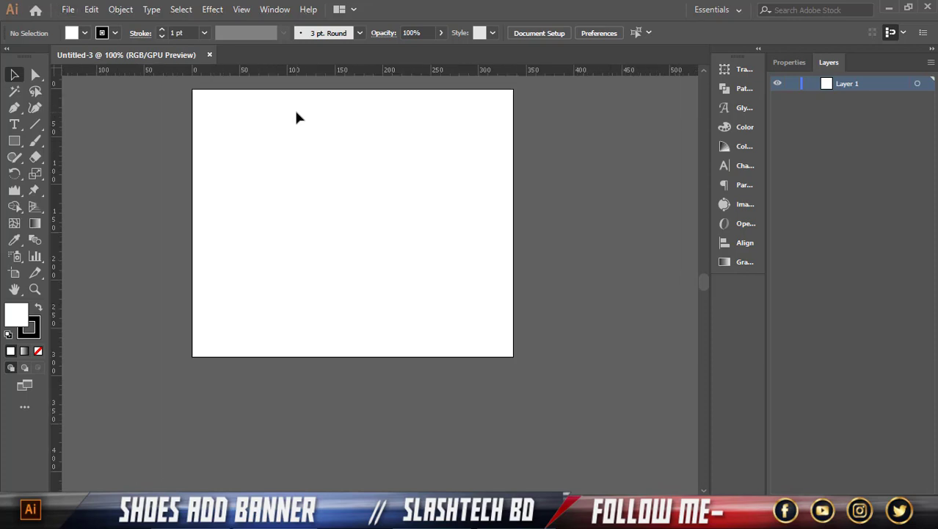
pyautogui.scroll(1, 293, 110)
pyautogui.scroll(2, 293, 113)
pyautogui.scroll(1, 273, 122)
pyautogui.scroll(-3, 273, 122)
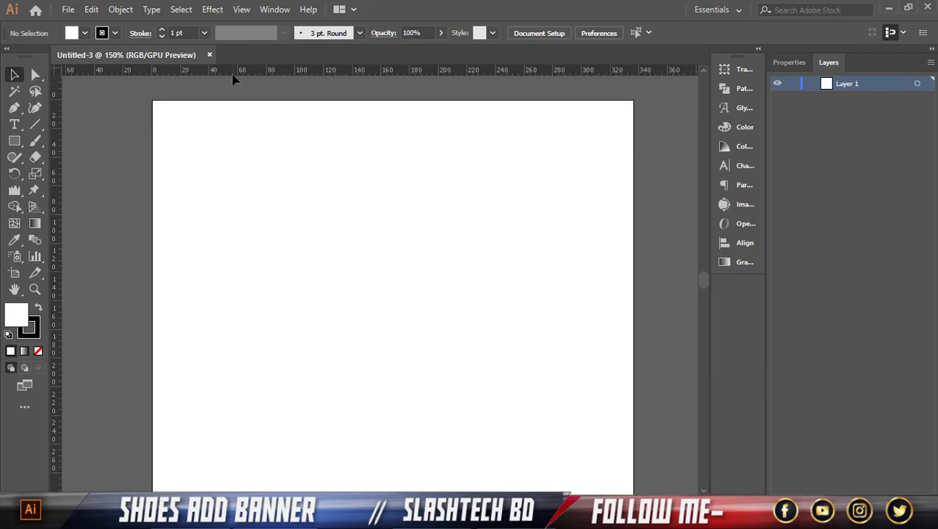
# Step: Add a horizontal guide mid-artboard and draw a rectangle from it to the bottom
pyautogui.moveTo(232, 75); pyautogui.dragTo(231, 306)
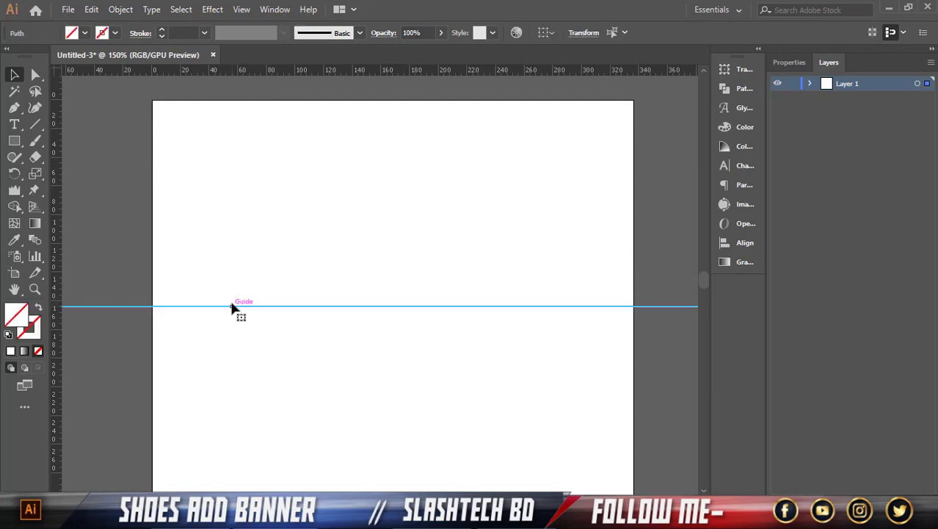
pyautogui.scroll(-1, 230, 303)
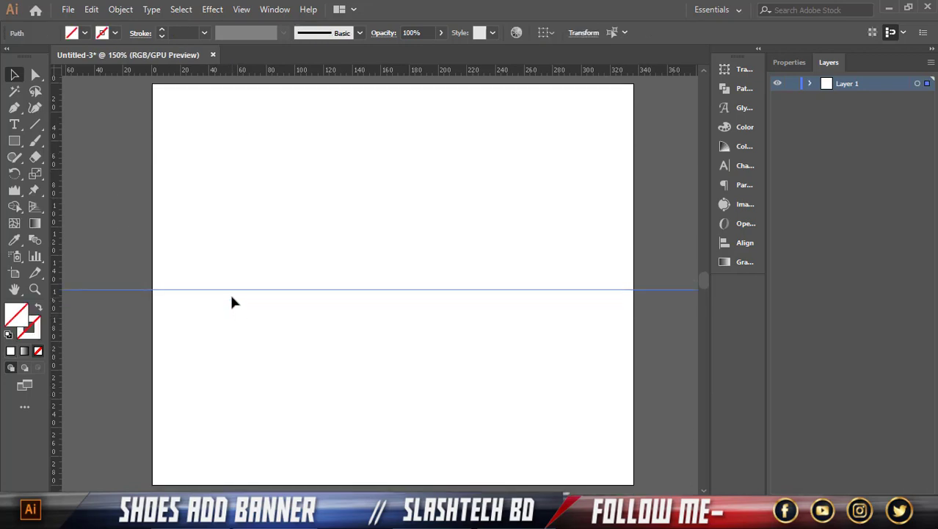
pyautogui.click(14, 140)
pyautogui.moveTo(153, 289)
pyautogui.mouseDown()
pyautogui.moveTo(280, 364)
pyautogui.moveTo(632, 483)
pyautogui.mouseUp()
pyautogui.click(14, 74)
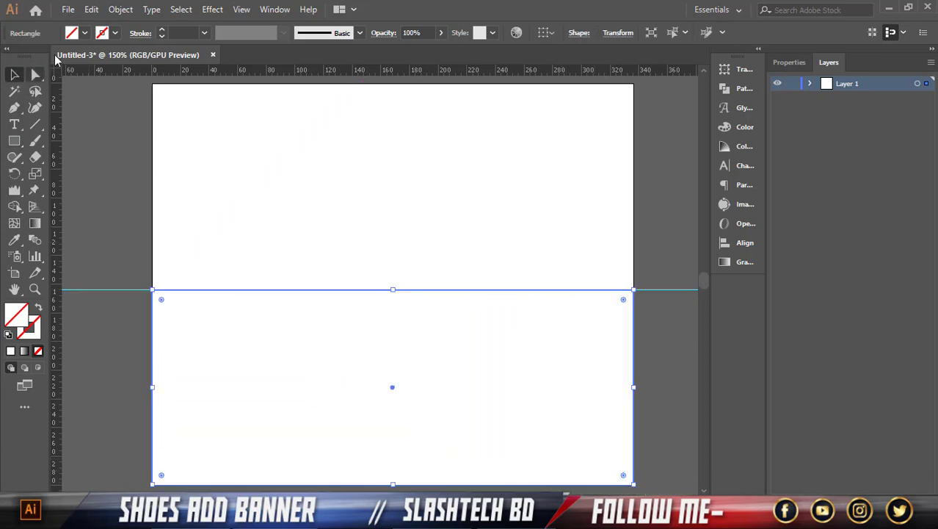
# Step: Fill the lower rectangle with the dark navy swatch
pyautogui.click(87, 33)
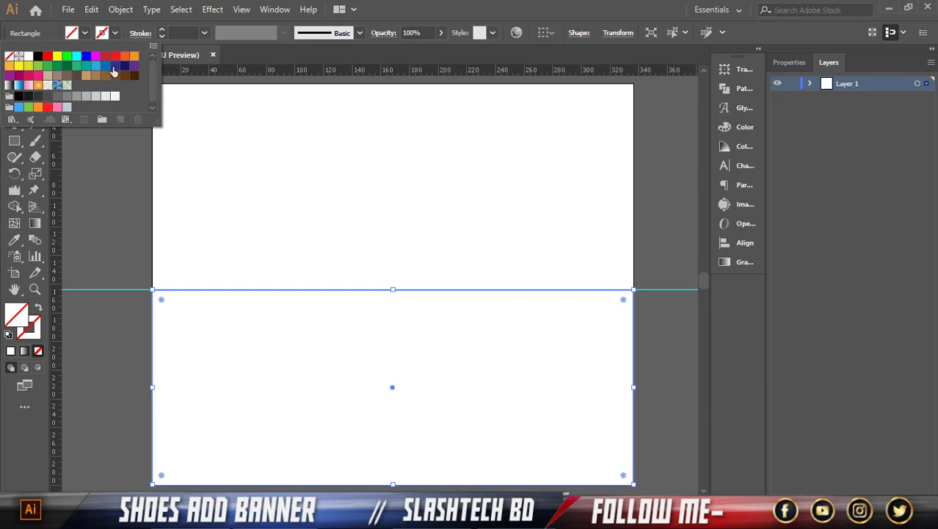
pyautogui.click(116, 65)
pyautogui.click(118, 163)
pyautogui.scroll(-2, 118, 166)
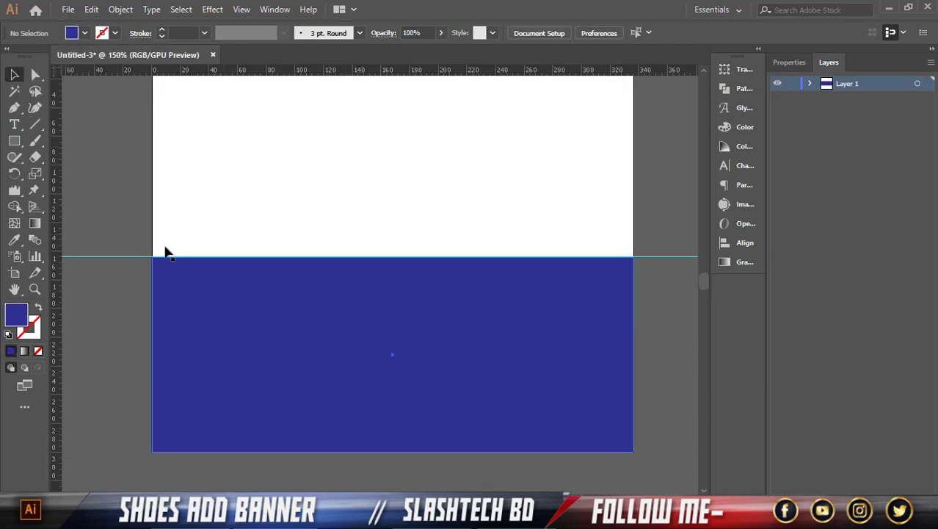
pyautogui.scroll(2, 345, 264)
pyautogui.scroll(-1, 356, 265)
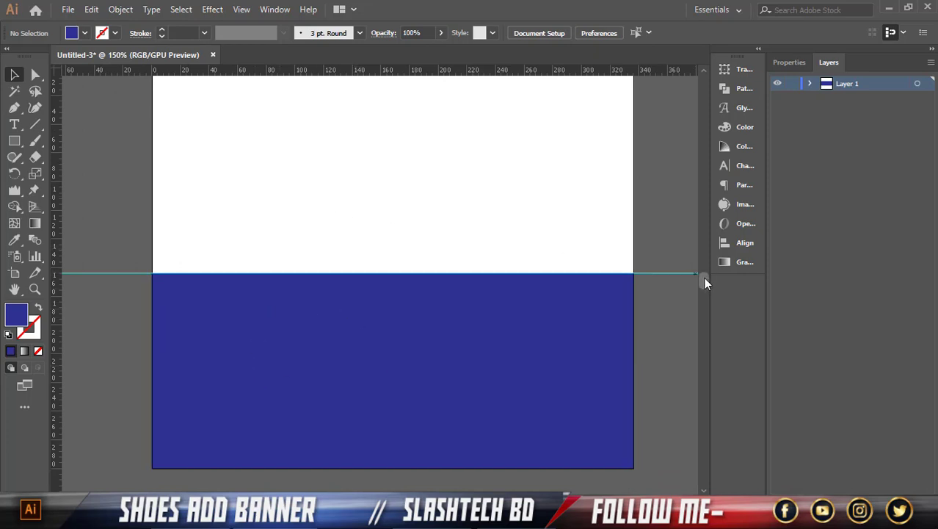
pyautogui.press('/')
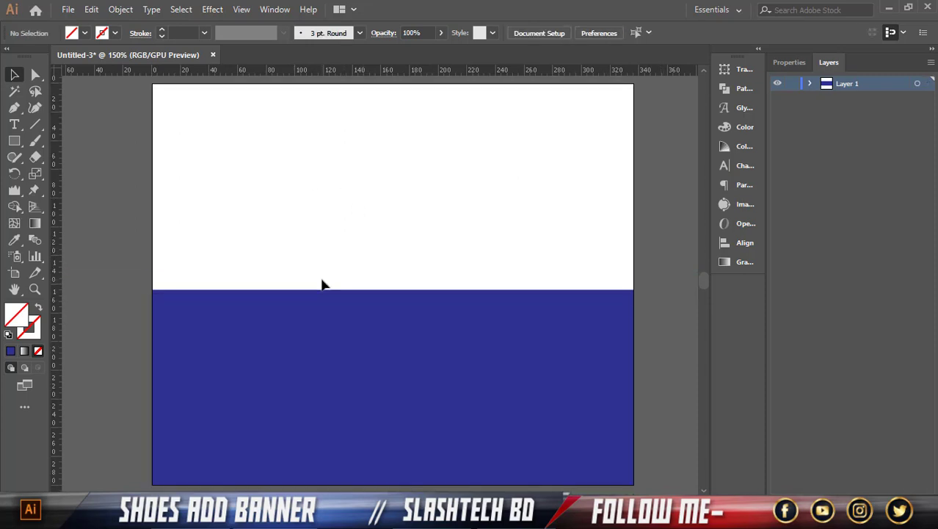
pyautogui.click(331, 303)
# Step: Raise the band's top to the guide and wrinkle that edge into jagged spikes
pyautogui.moveTo(388, 274); pyautogui.dragTo(391, 268)
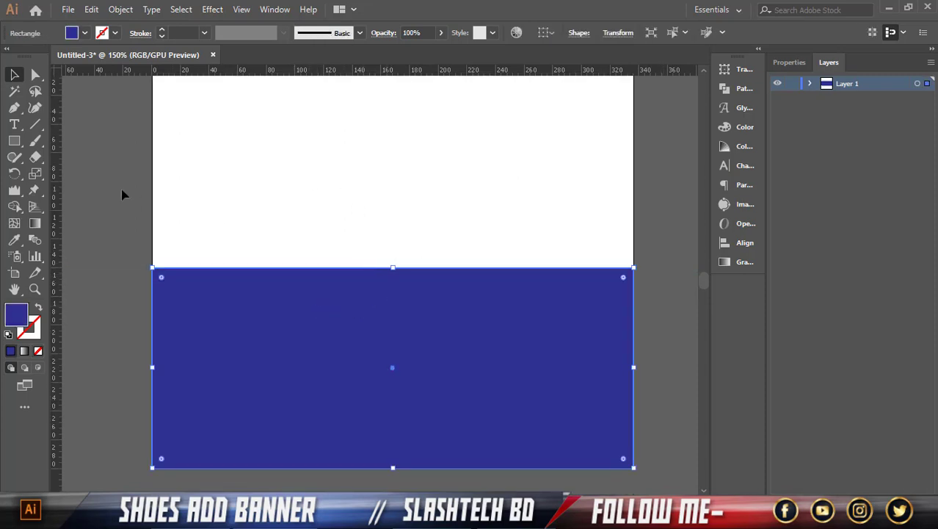
pyautogui.click(85, 204)
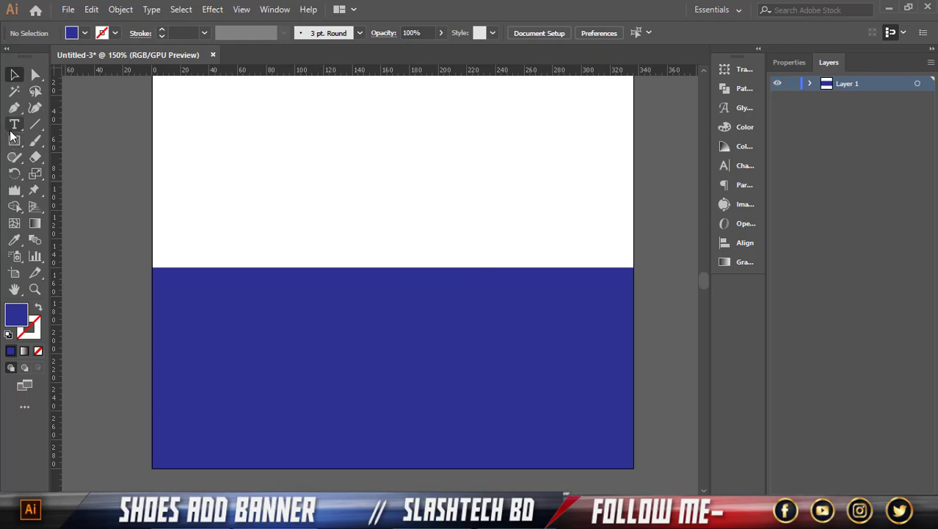
pyautogui.click(15, 191)
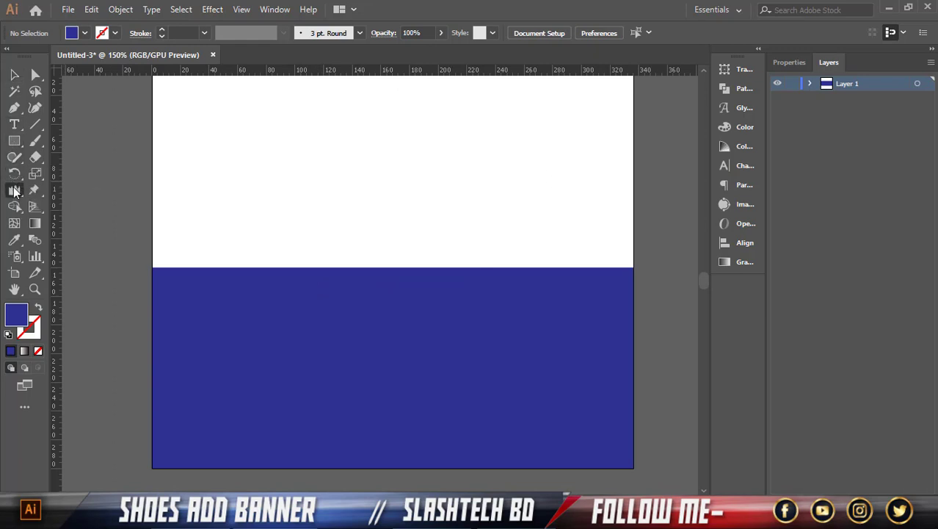
pyautogui.click(15, 192)
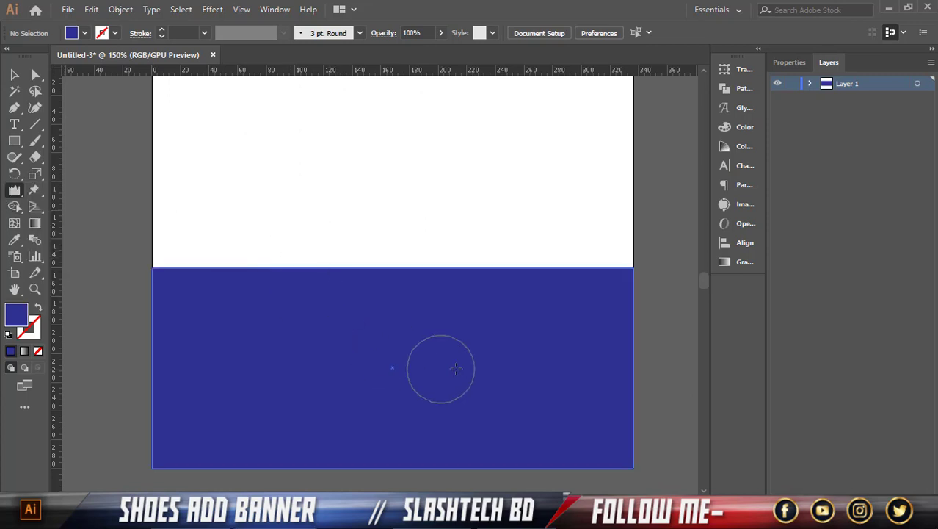
pyautogui.moveTo(185, 266); pyautogui.dragTo(629, 269)
pyautogui.moveTo(183, 264)
pyautogui.mouseDown()
pyautogui.moveTo(194, 275)
pyautogui.moveTo(614, 269)
pyautogui.mouseUp()
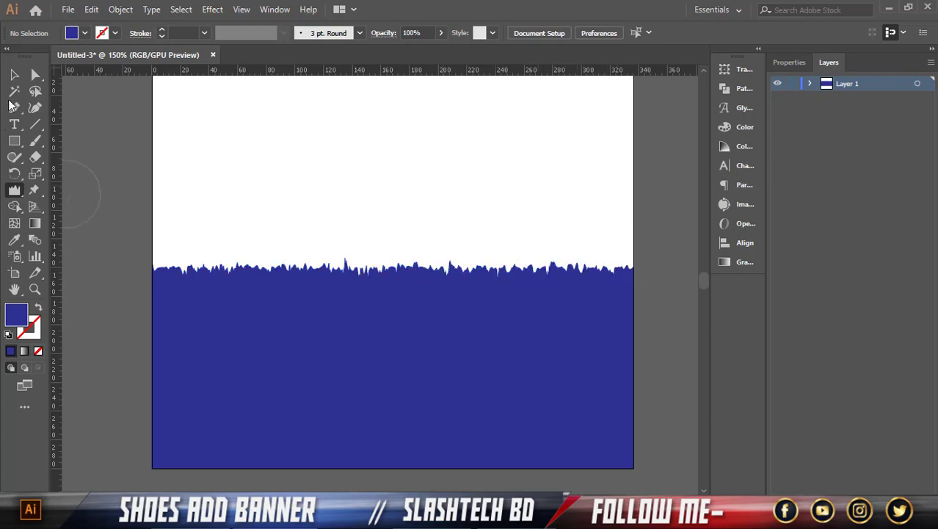
# Step: Slightly adjust the height of the jagged navy band
pyautogui.click(14, 74)
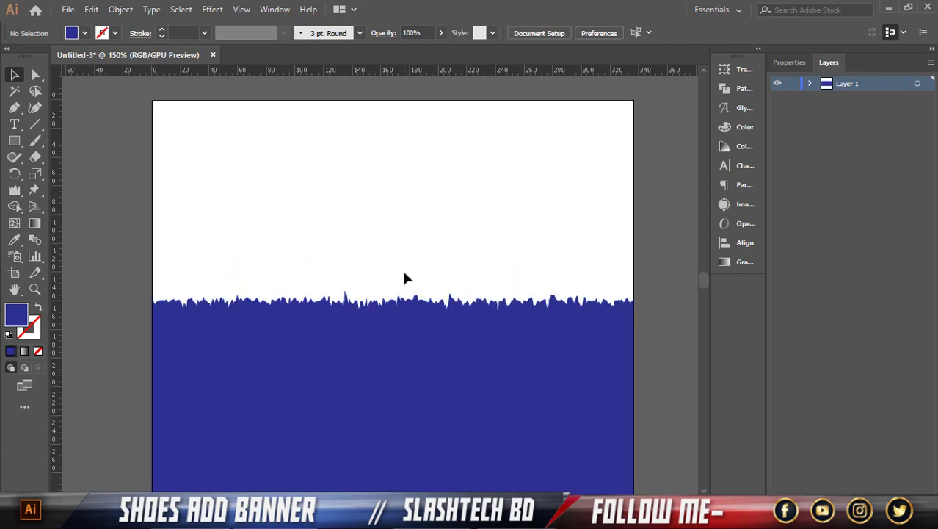
pyautogui.click(284, 322)
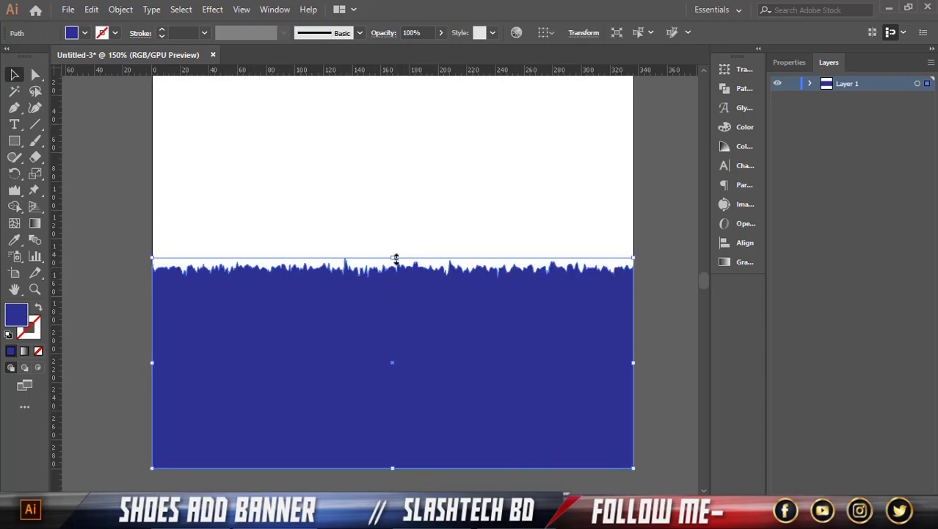
pyautogui.moveTo(392, 257); pyautogui.dragTo(395, 259)
pyautogui.click(653, 289)
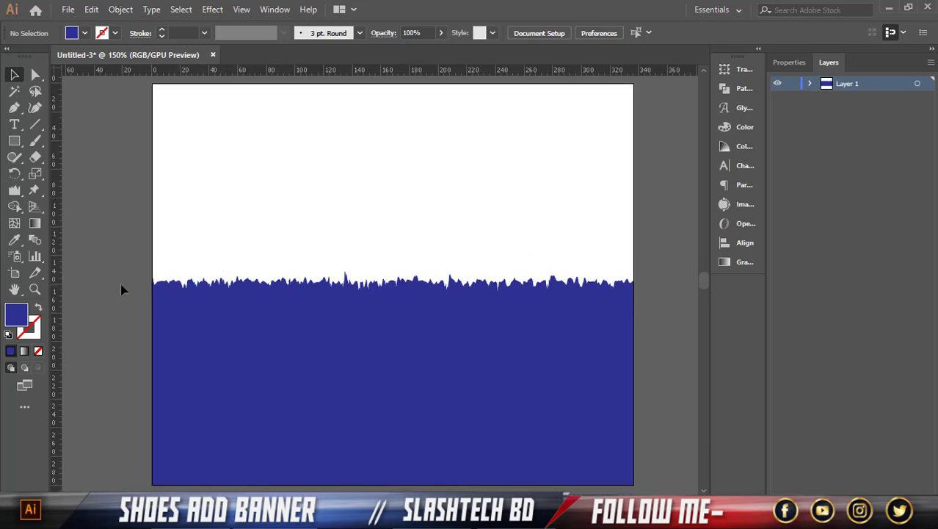
# Step: Draw a tall rectangle over the band's left side, then reposition and resize it
pyautogui.click(13, 141)
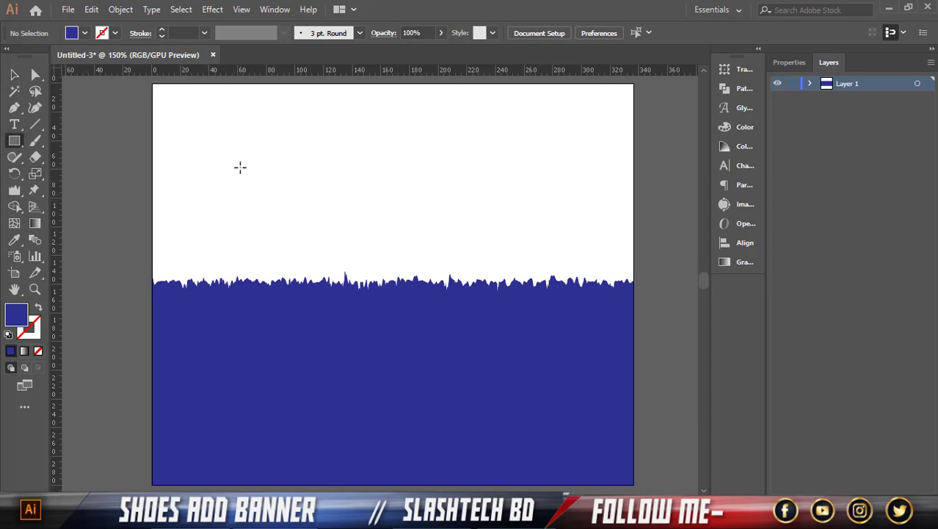
pyautogui.moveTo(240, 168); pyautogui.dragTo(350, 459)
pyautogui.click(15, 76)
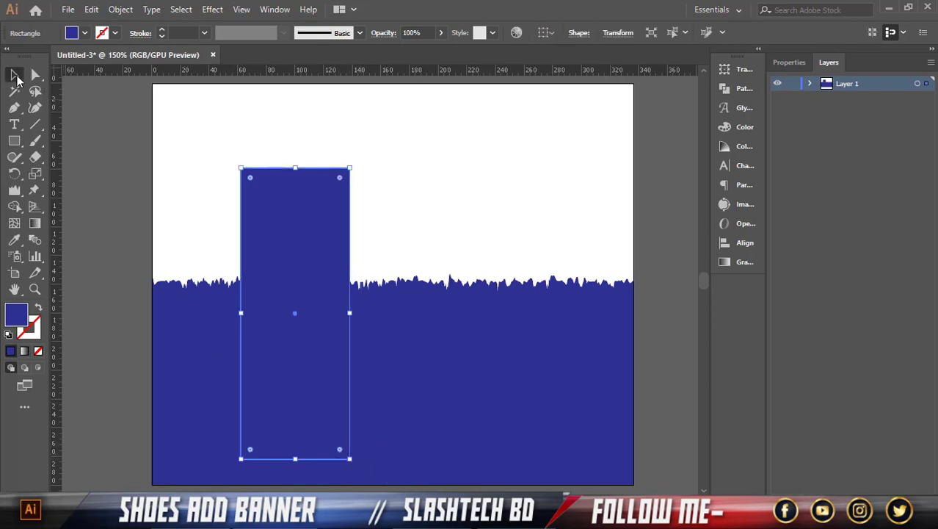
pyautogui.click(85, 91)
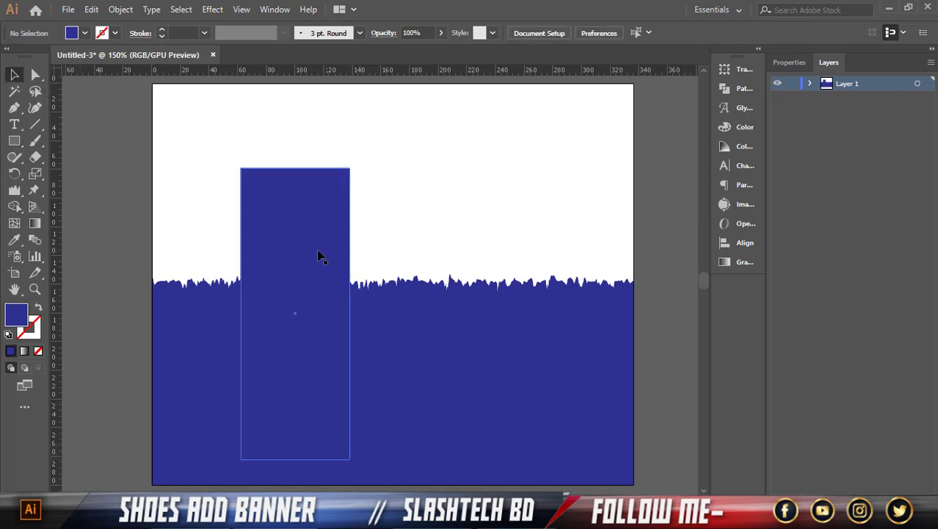
pyautogui.moveTo(319, 255); pyautogui.dragTo(311, 239)
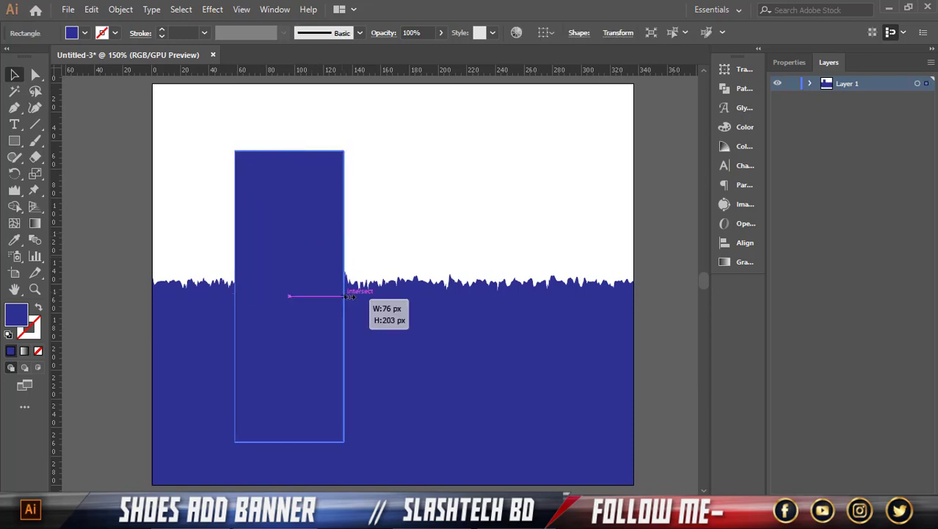
pyautogui.moveTo(344, 295); pyautogui.dragTo(292, 294)
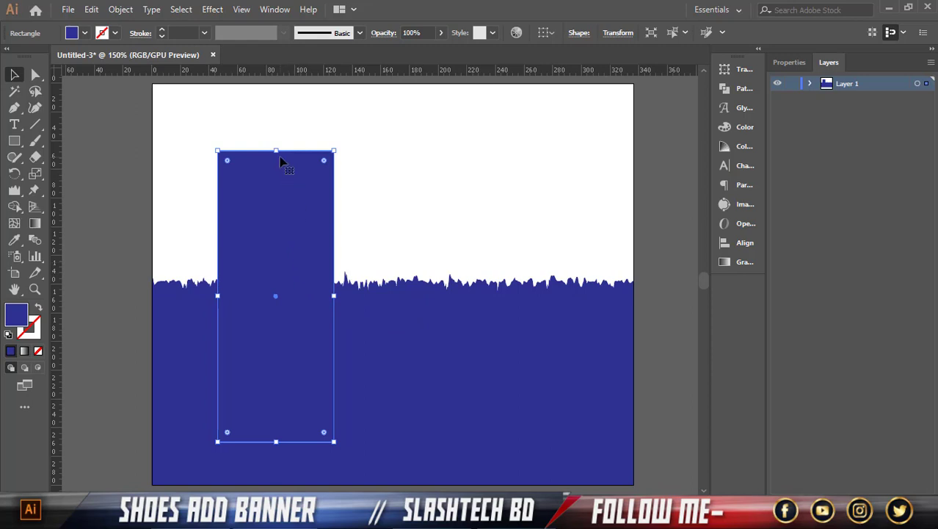
pyautogui.moveTo(277, 151); pyautogui.dragTo(276, 137)
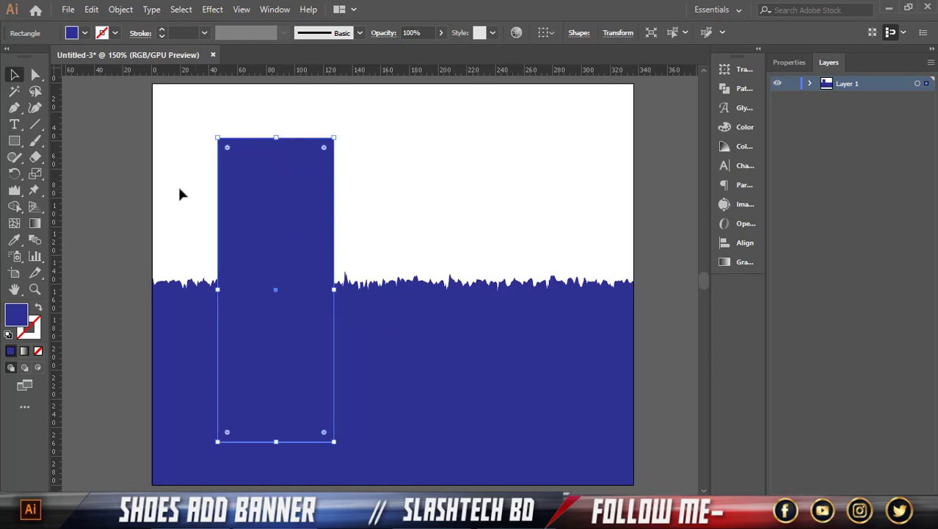
pyautogui.click(113, 187)
pyautogui.click(250, 242)
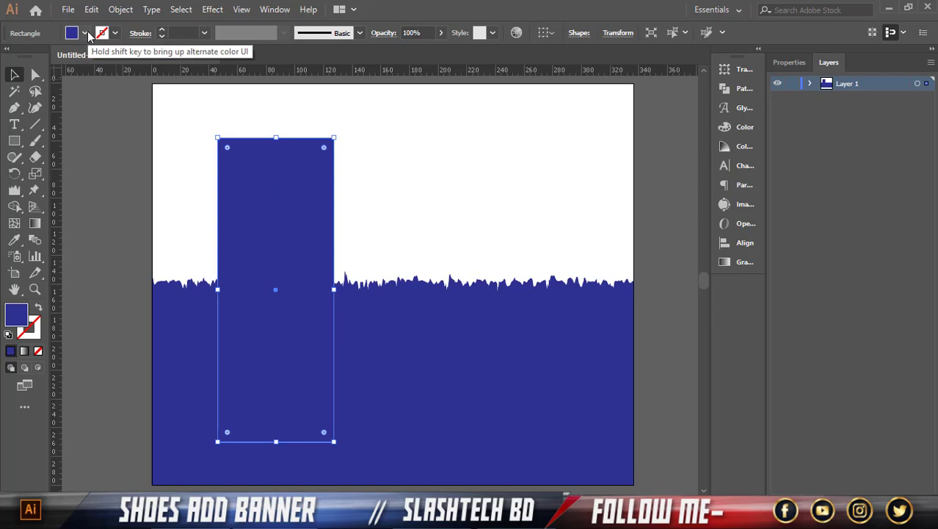
# Step: Make the tall rectangle an unfilled frame with a 2 pt navy outline
pyautogui.click(39, 309)
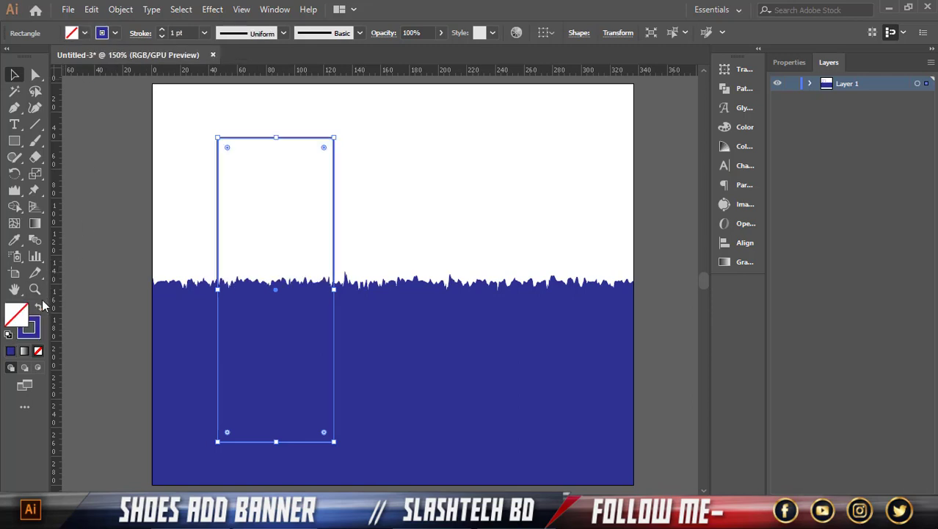
pyautogui.click(158, 33)
pyautogui.click(132, 147)
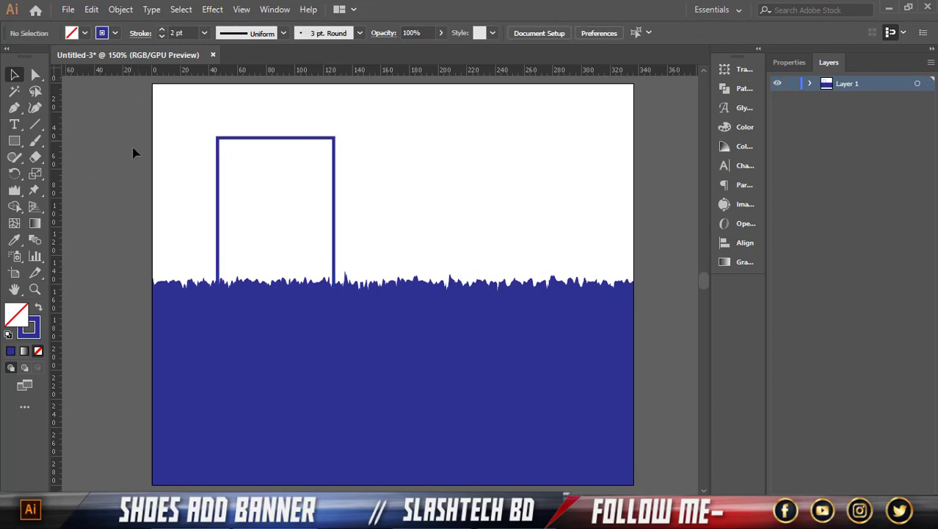
pyautogui.click(334, 252)
# Step: Paste a copy of the frame in front and pull its top edge down to the wave
pyautogui.click(94, 10)
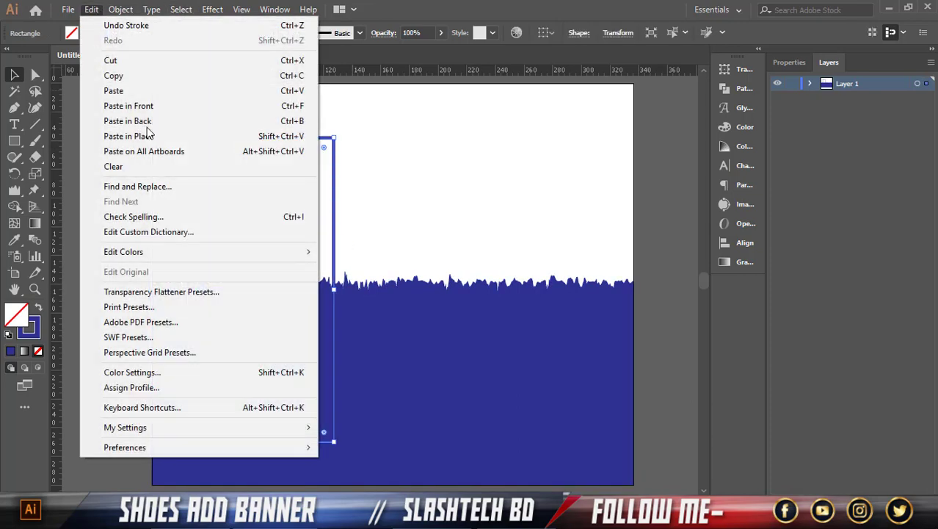
pyautogui.click(130, 76)
pyautogui.click(92, 10)
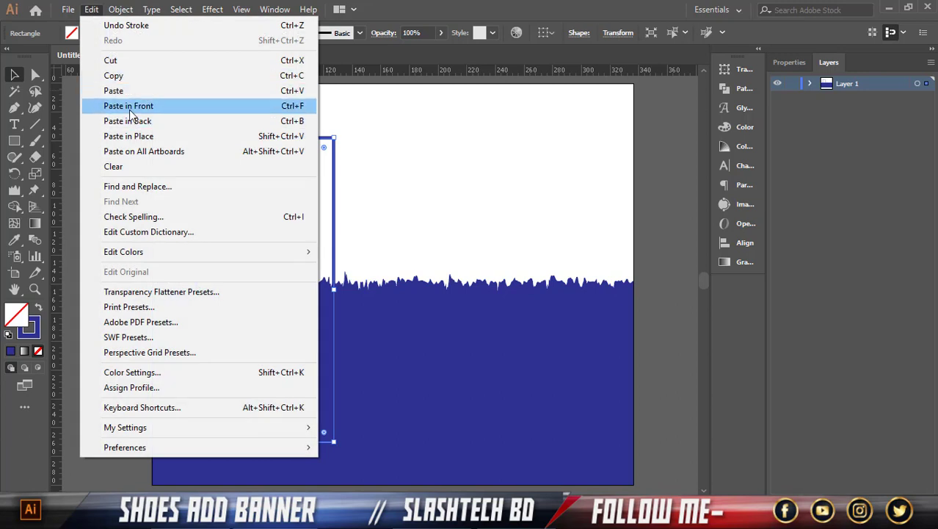
pyautogui.click(129, 111)
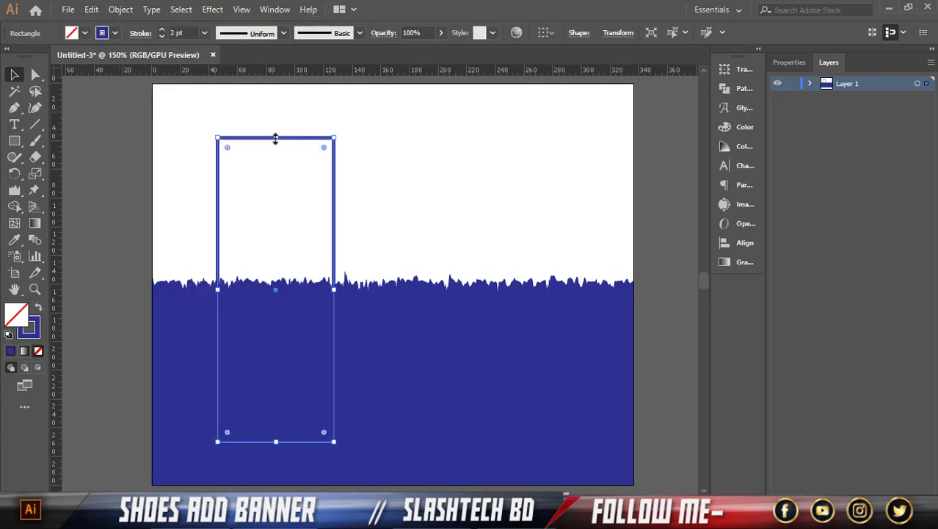
pyautogui.moveTo(275, 139); pyautogui.dragTo(275, 209)
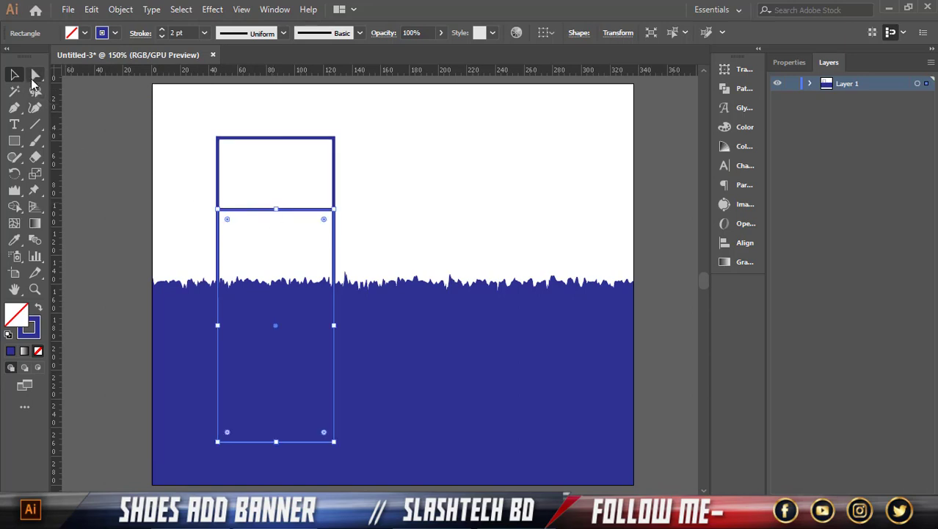
pyautogui.moveTo(14, 107); pyautogui.dragTo(47, 143)
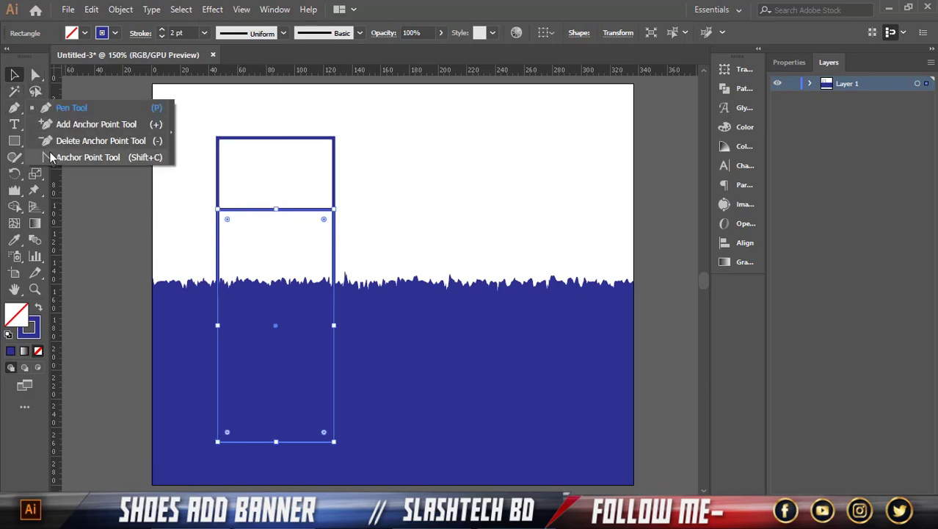
pyautogui.click(50, 157)
pyautogui.click(265, 213)
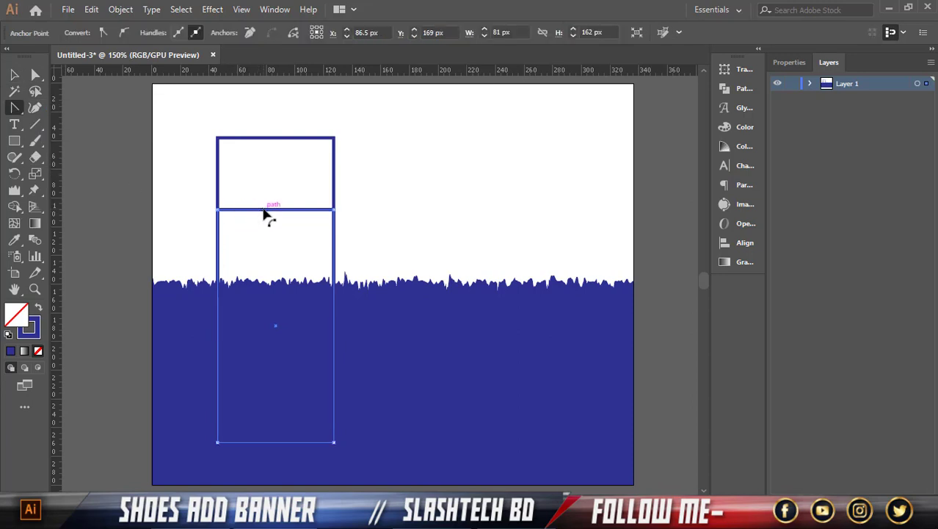
pyautogui.press('v')
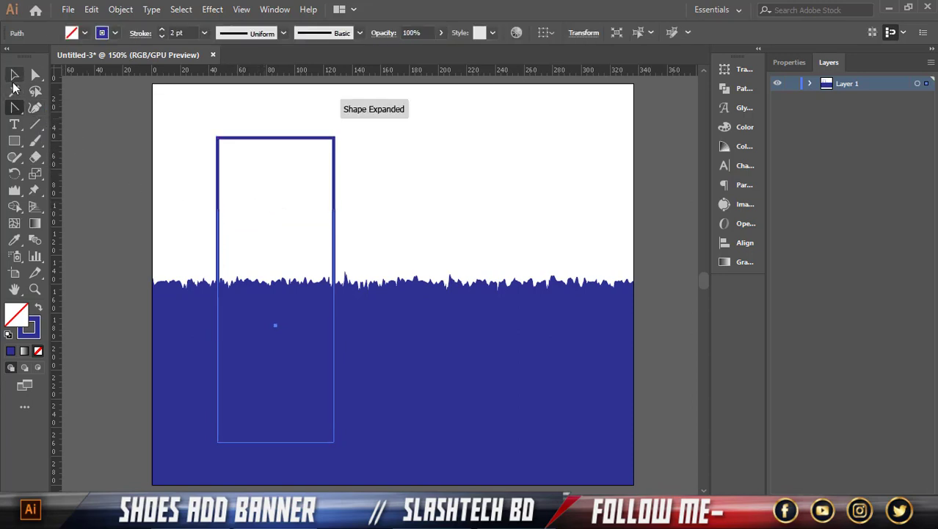
pyautogui.moveTo(275, 209); pyautogui.dragTo(277, 282)
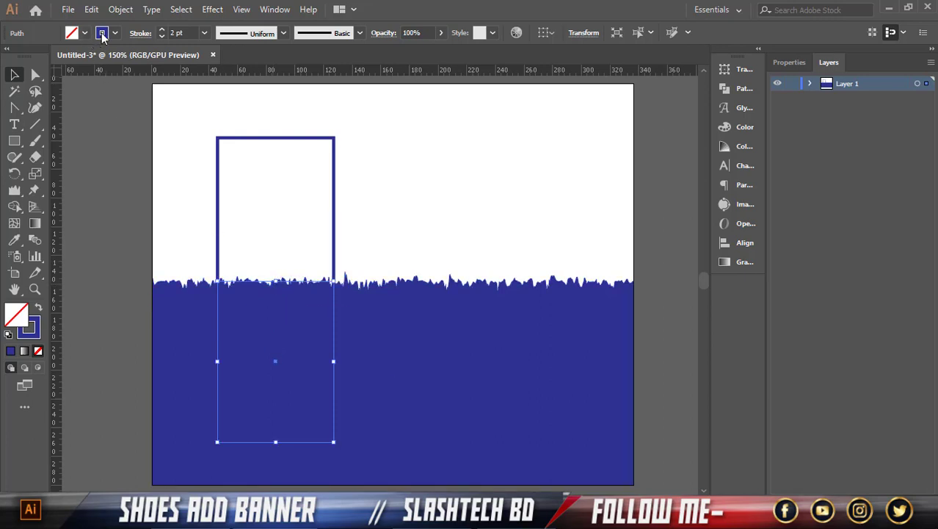
# Step: Give the lower frame copy a white outline
pyautogui.click(114, 35)
pyautogui.click(28, 59)
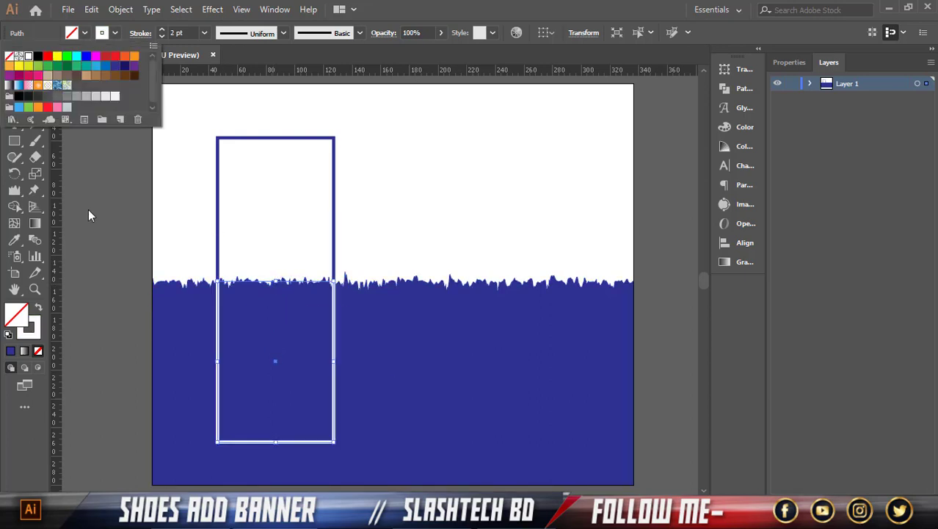
pyautogui.click(92, 215)
pyautogui.click(92, 215)
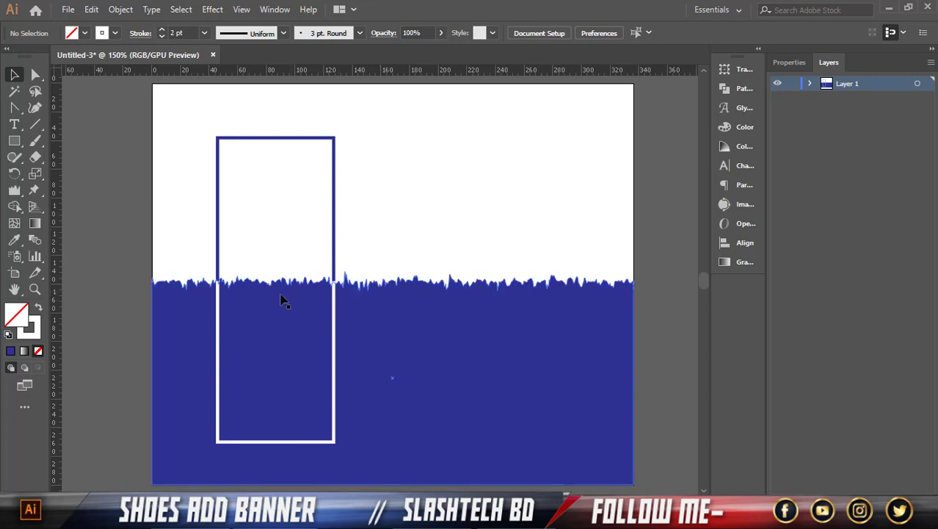
pyautogui.click(225, 297)
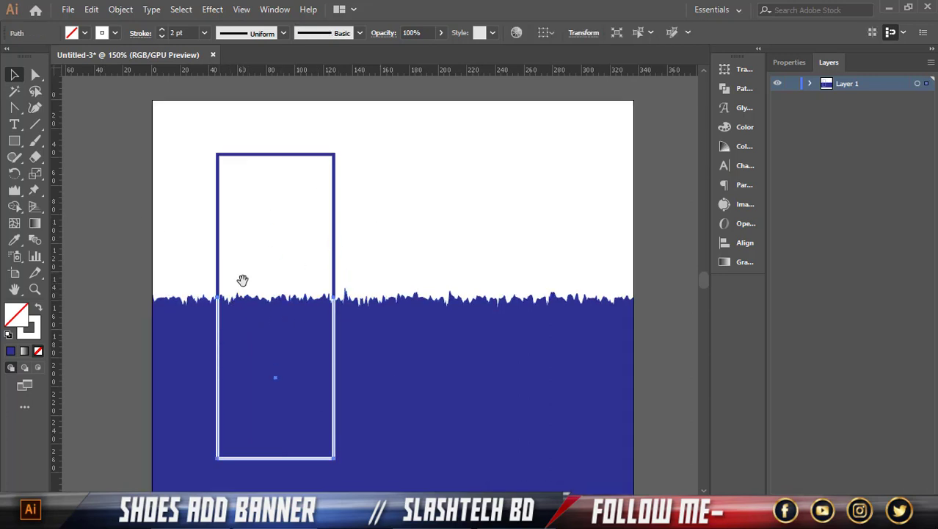
# Step: Line the white copy's top edge up exactly with the wave line
pyautogui.scroll(1, 243, 279)
pyautogui.scroll(3, 247, 296)
pyautogui.scroll(2, 247, 297)
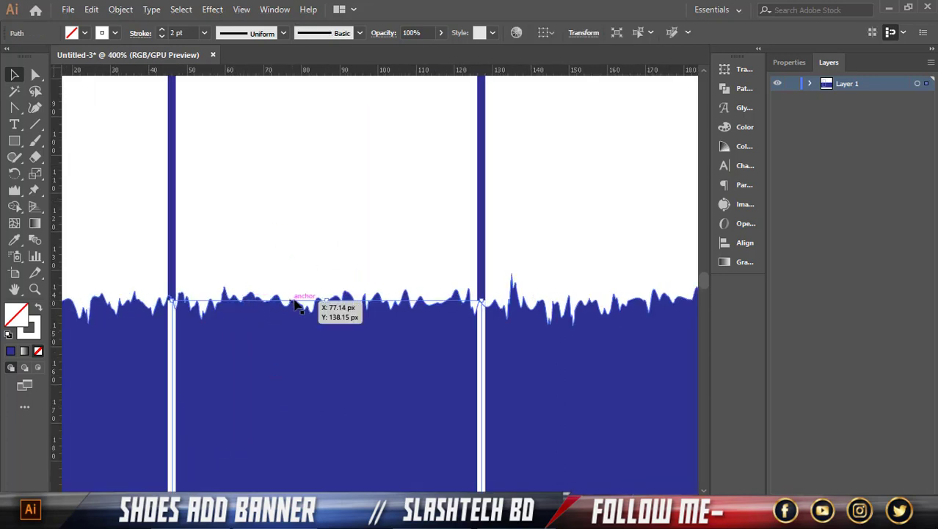
pyautogui.click(328, 301)
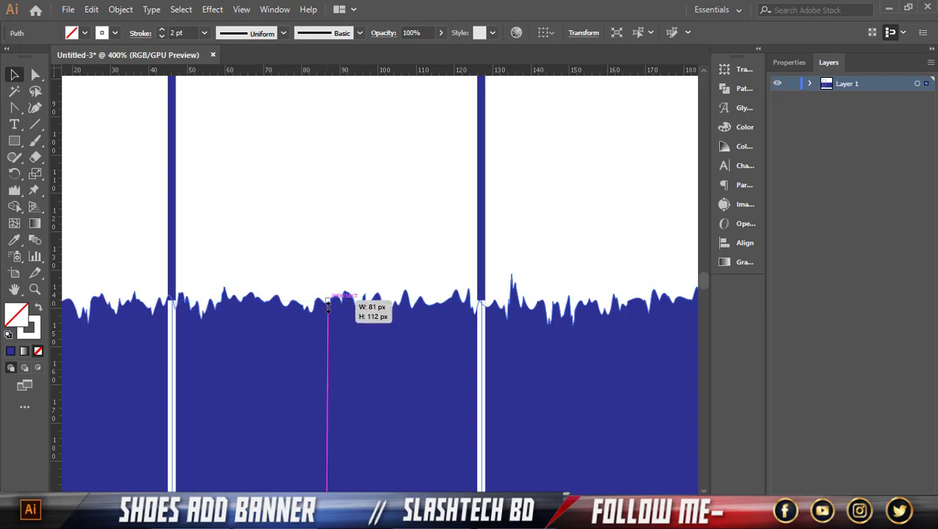
pyautogui.moveTo(328, 303); pyautogui.dragTo(328, 300)
pyautogui.click(319, 275)
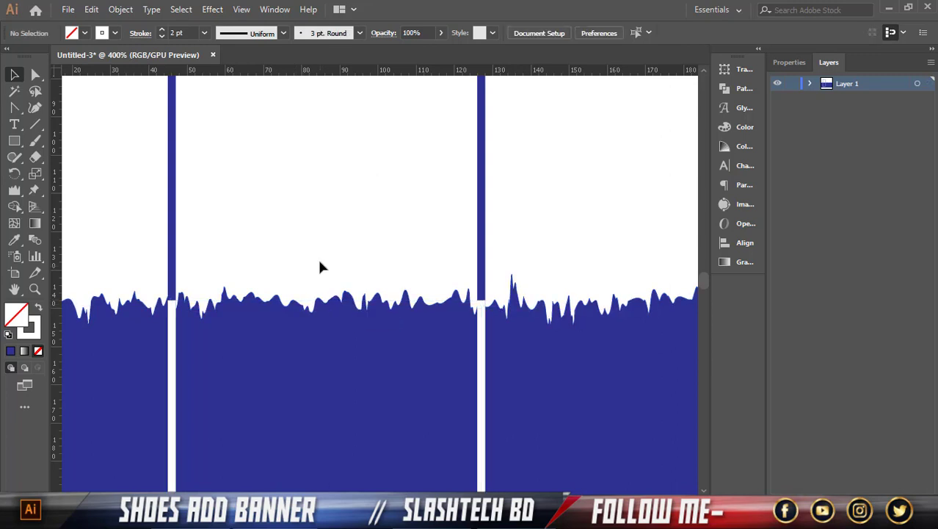
pyautogui.scroll(-2, 329, 253)
pyautogui.scroll(-3, 331, 246)
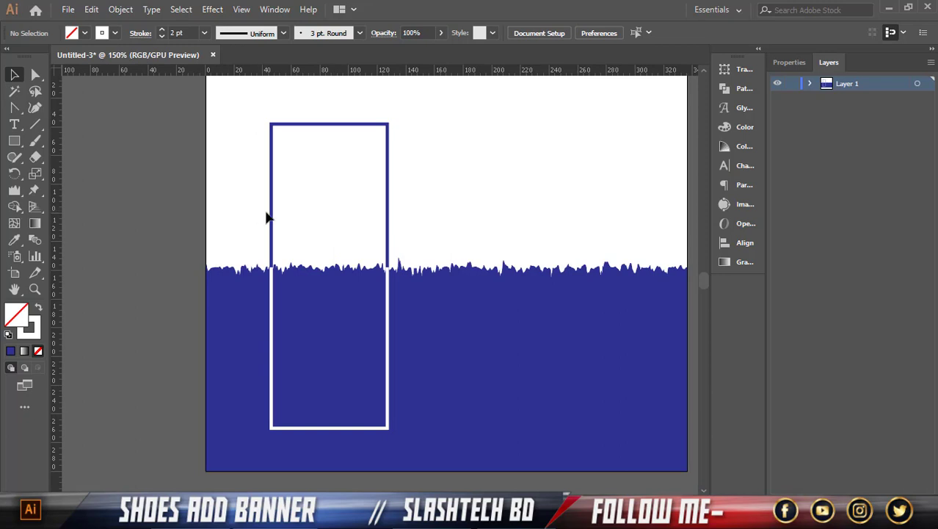
# Step: Group the navy and white frame outlines via the Layers panel
pyautogui.click(270, 294)
pyautogui.keyDown('shift'); pyautogui.click(272, 327); pyautogui.keyUp('shift')
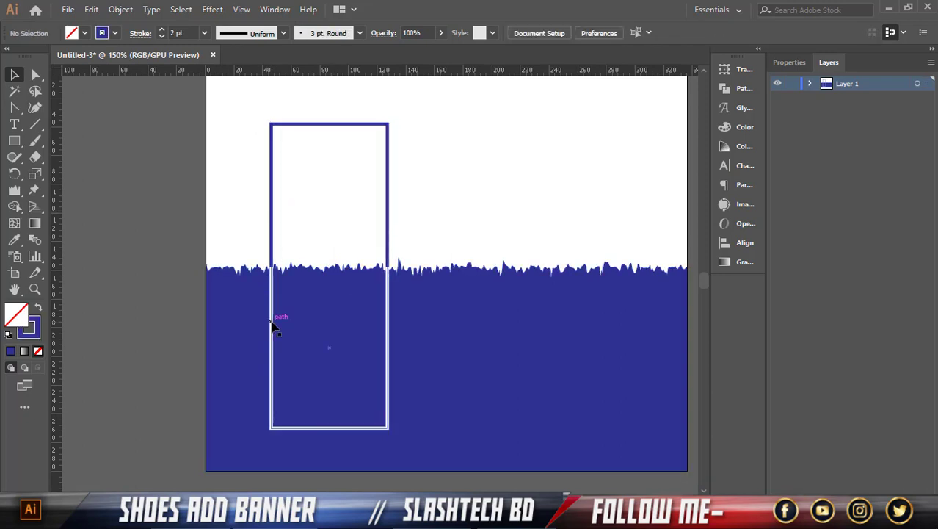
pyautogui.click(810, 84)
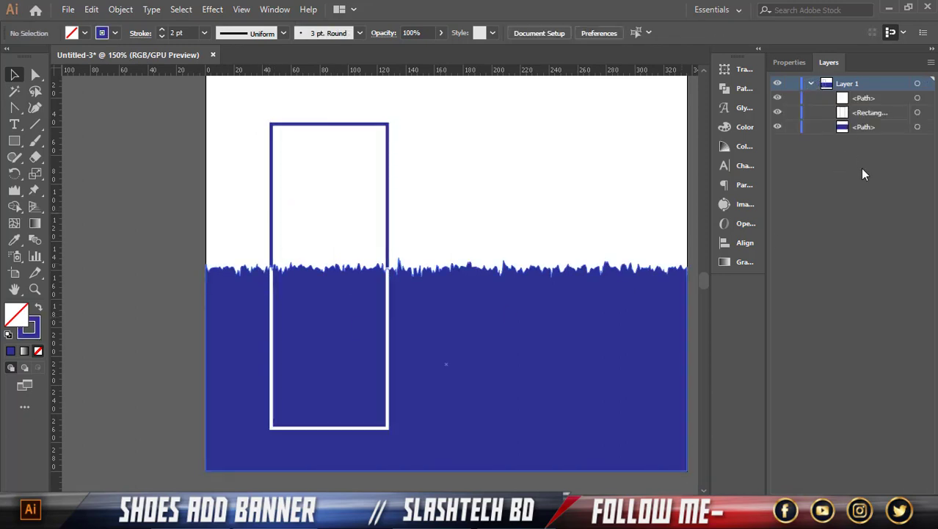
pyautogui.click(927, 113)
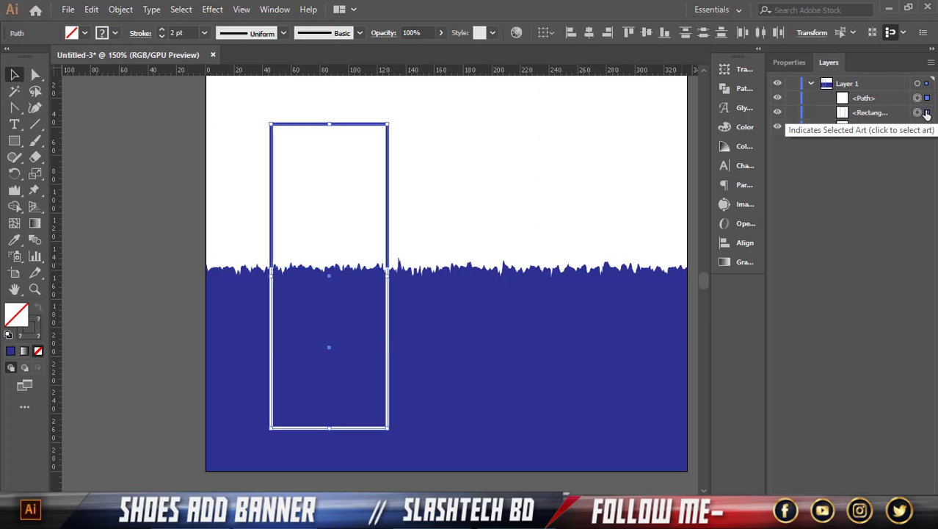
pyautogui.rightClick(386, 241)
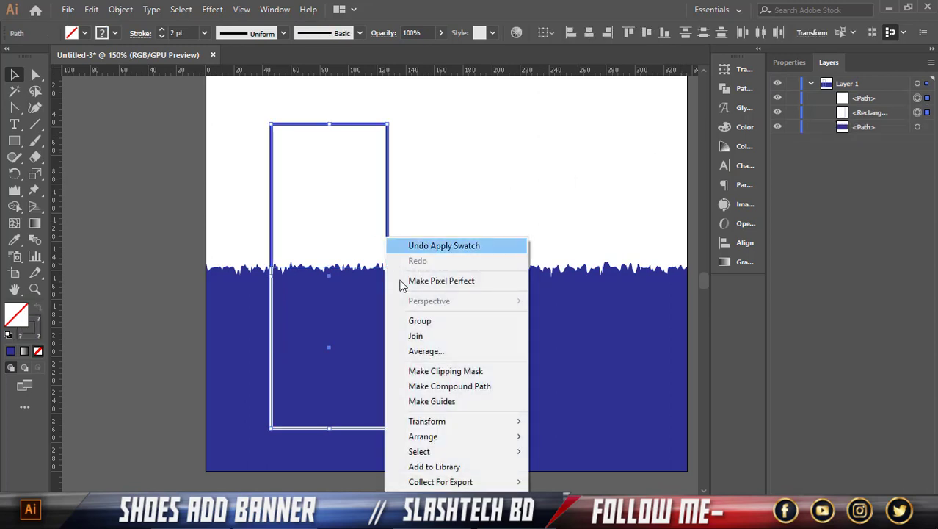
pyautogui.click(392, 318)
pyautogui.click(202, 280)
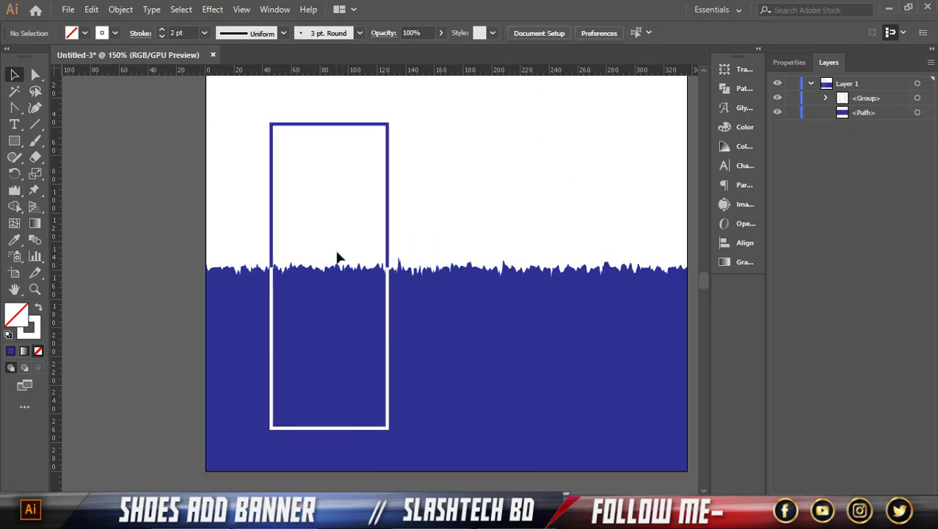
# Step: Widen the grouped frame slightly to 84 × 212 px
pyautogui.scroll(1, 318, 226)
pyautogui.scroll(-1, 295, 194)
pyautogui.scroll(1, 345, 220)
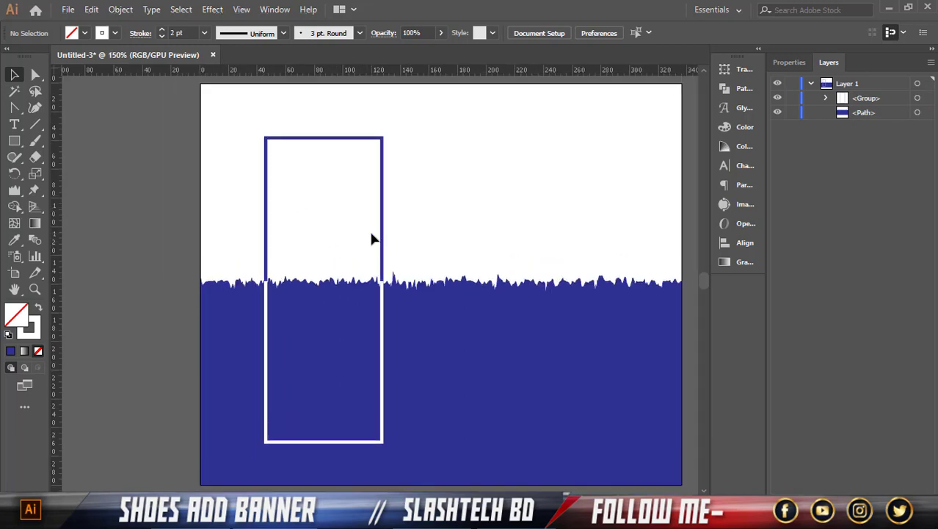
pyautogui.scroll(1, 371, 239)
pyautogui.click(382, 251)
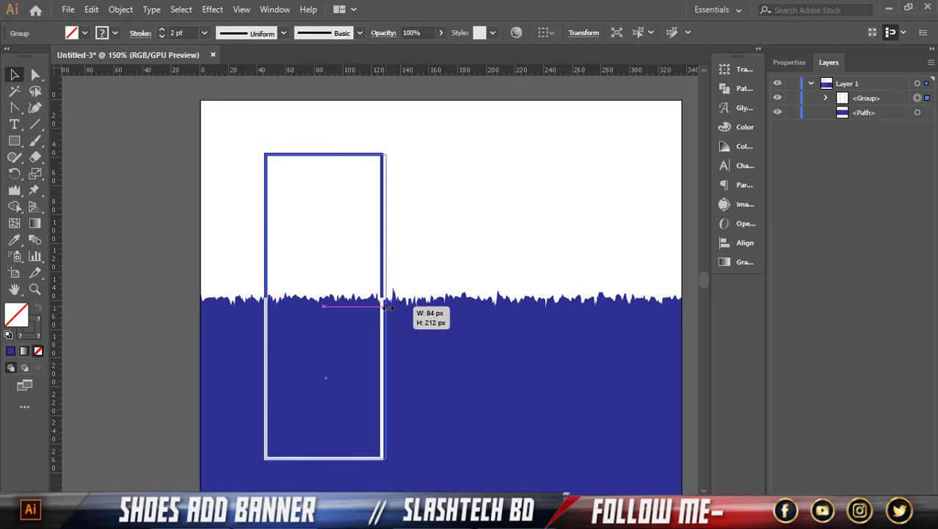
pyautogui.moveTo(383, 304); pyautogui.dragTo(381, 313)
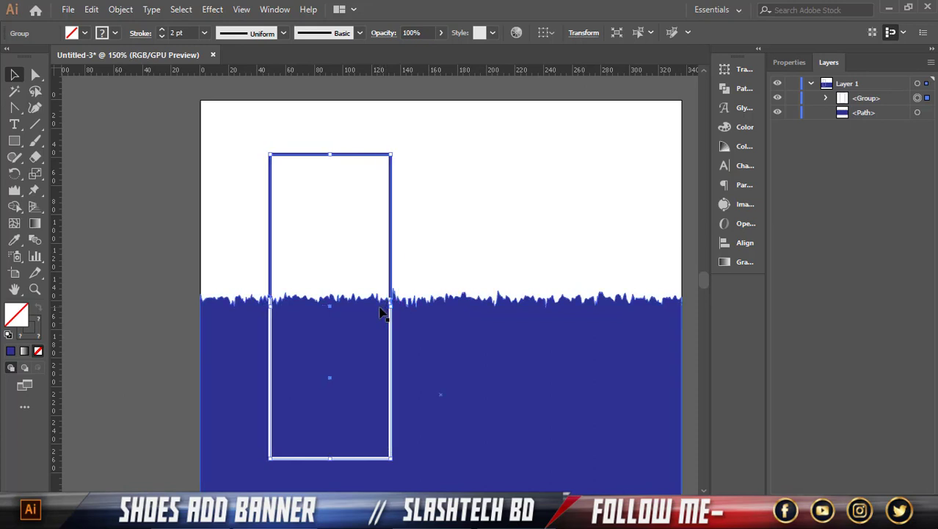
pyautogui.click(202, 228)
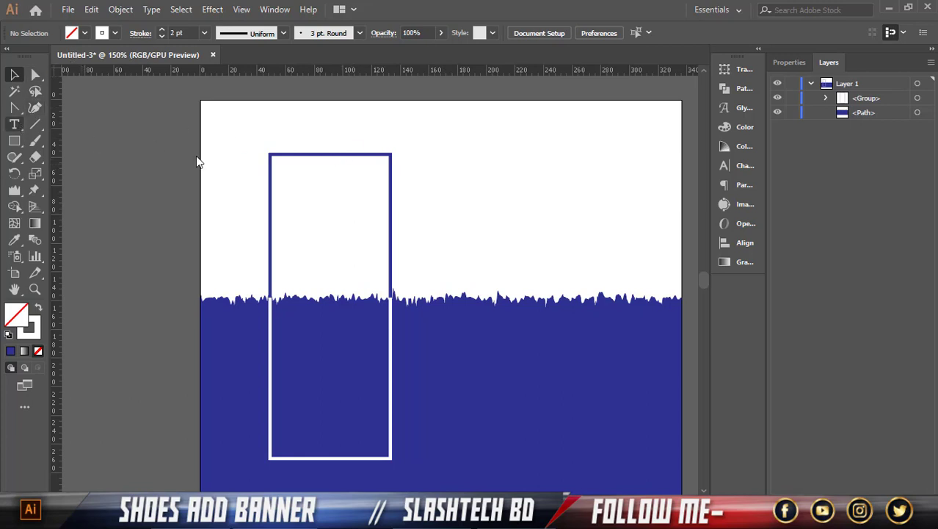
# Step: Create FLAT text left of the frame and a 50% copy below it
pyautogui.click(152, 191)
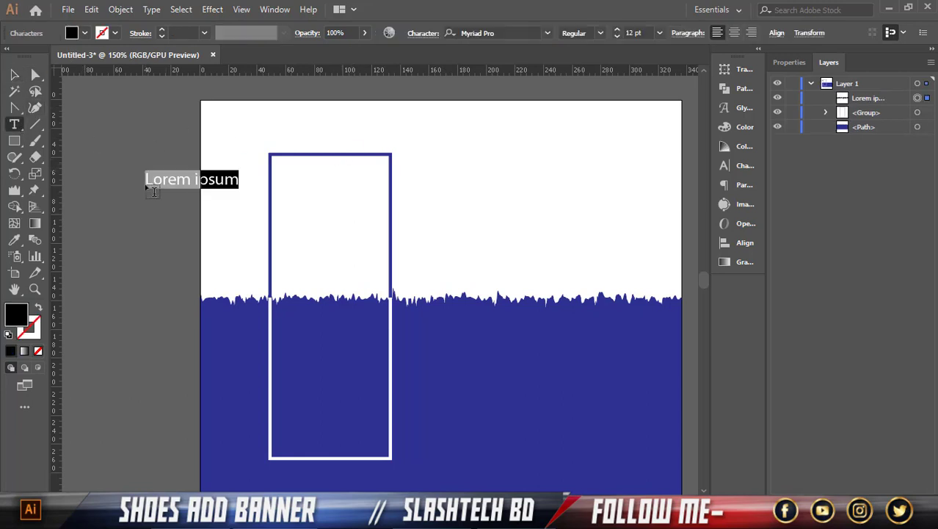
pyautogui.press('BackSpace')
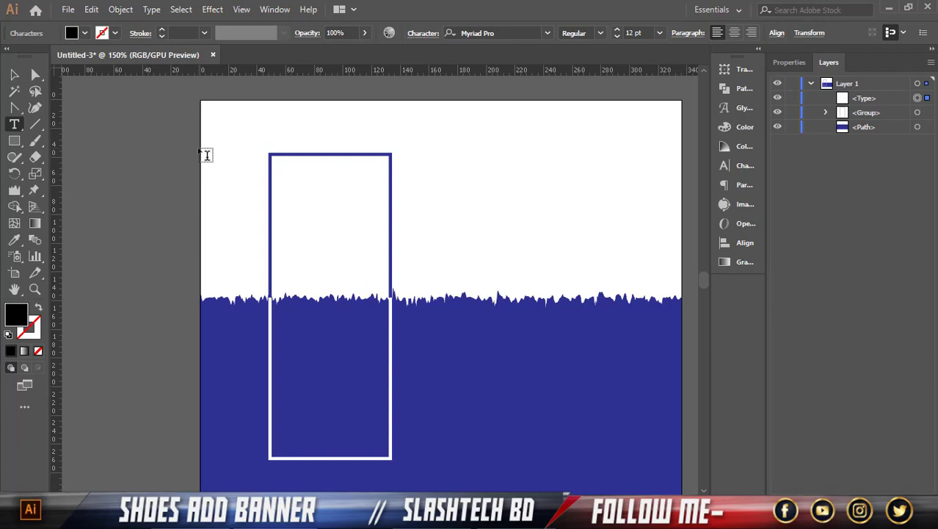
pyautogui.write('FL')
pyautogui.write('AT')
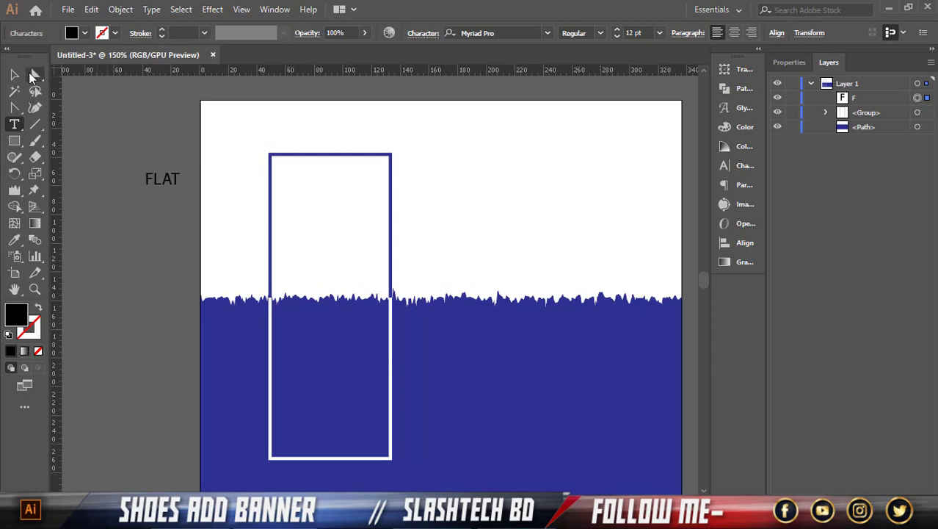
pyautogui.click(14, 75)
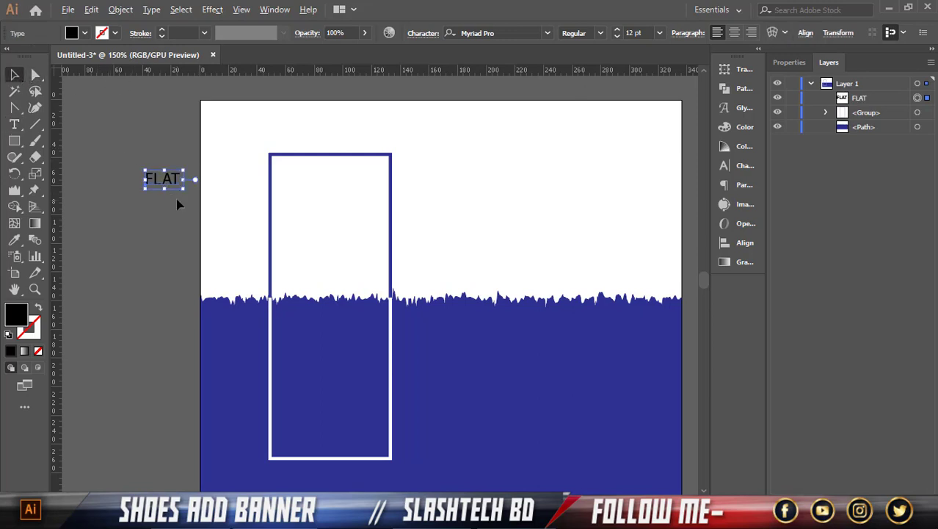
pyautogui.moveTo(164, 179)
pyautogui.mouseDown()
pyautogui.moveTo(156, 222)
pyautogui.moveTo(129, 221)
pyautogui.mouseUp()
pyautogui.press('t')
pyautogui.write('50')
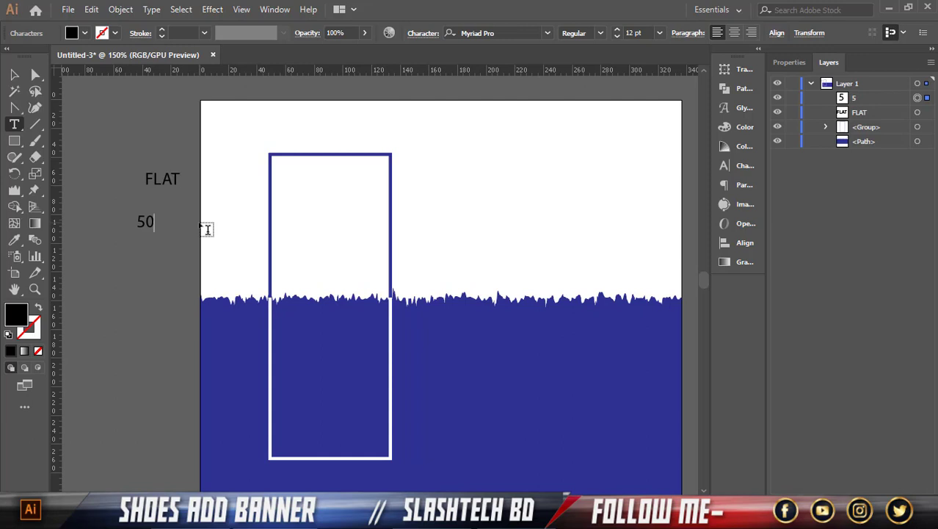
pyautogui.write('%')
pyautogui.click(14, 74)
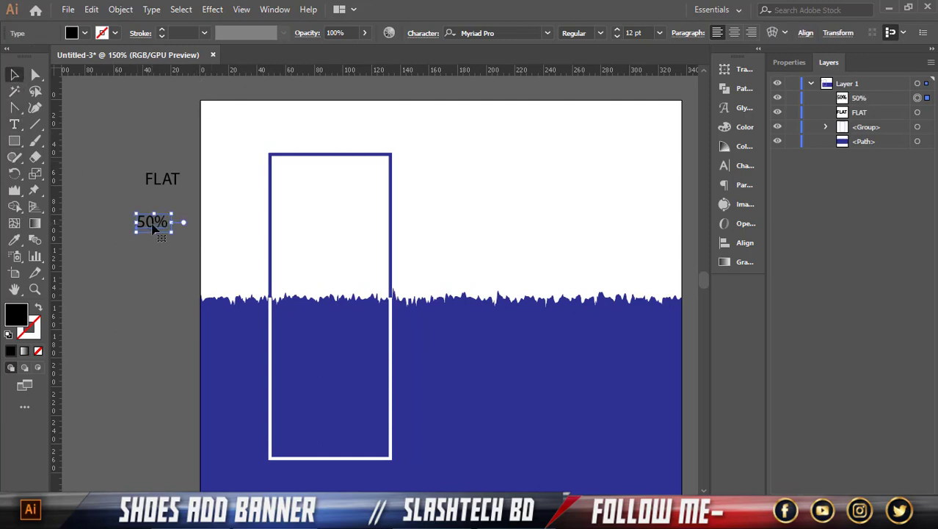
# Step: Add an ALL PRODUCT line under 50%, then duplicate it below itself
pyautogui.moveTo(154, 232); pyautogui.dragTo(154, 312)
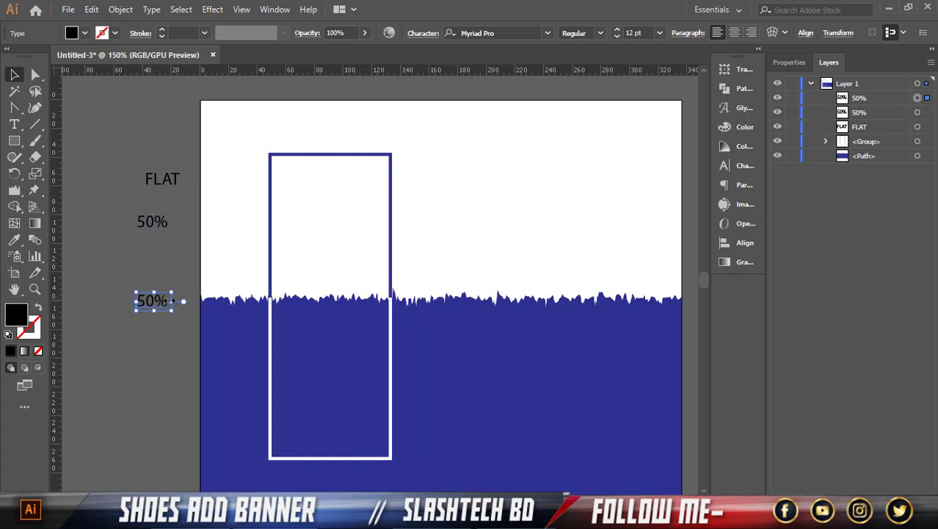
pyautogui.press('t')
pyautogui.moveTo(170, 298); pyautogui.dragTo(130, 297)
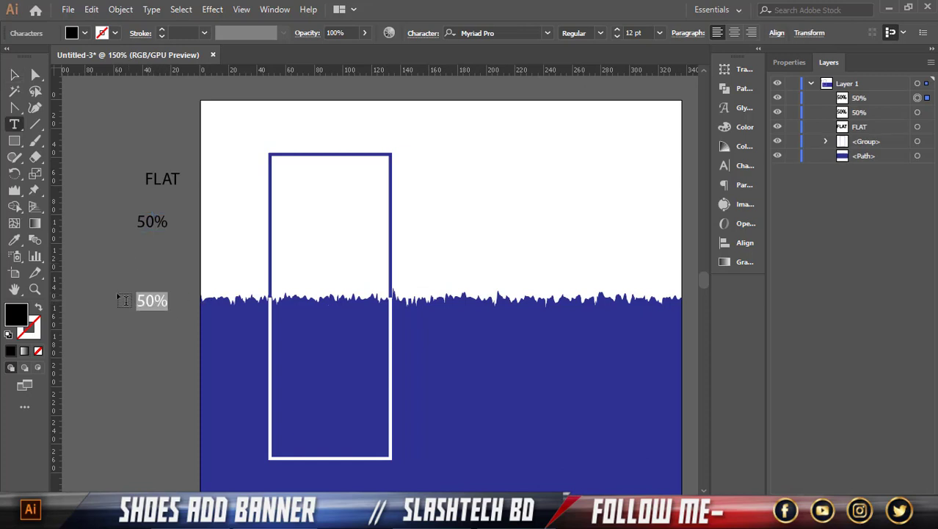
pyautogui.write('ALL PRO')
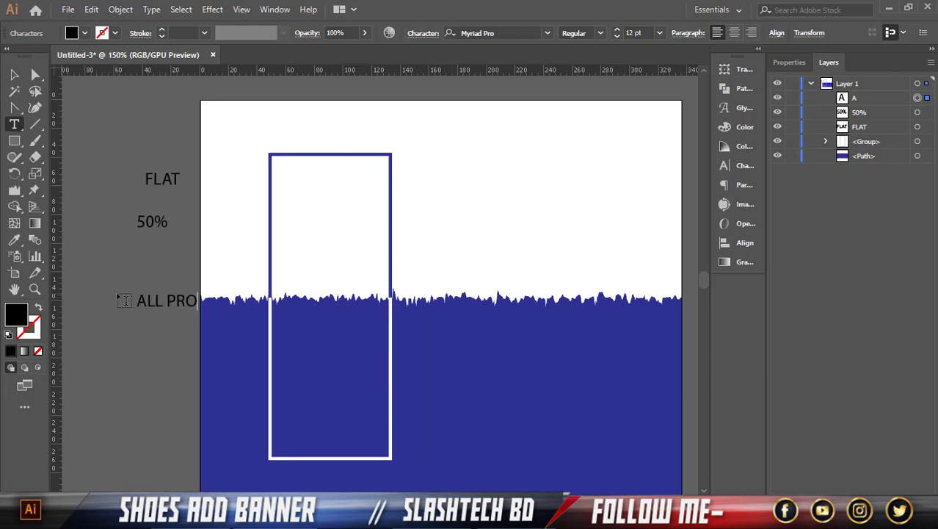
pyautogui.write('DUCT')
pyautogui.click(11, 73)
pyautogui.moveTo(170, 308); pyautogui.dragTo(139, 290)
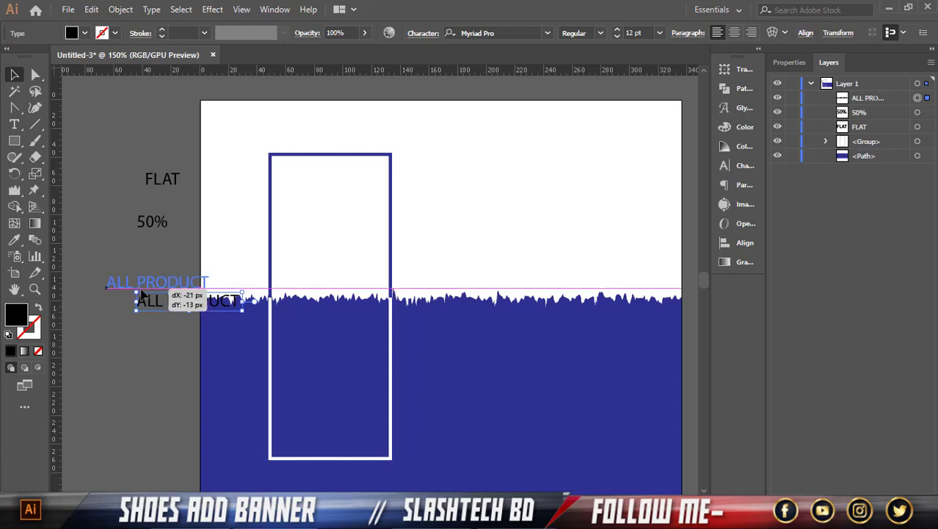
pyautogui.click(125, 320)
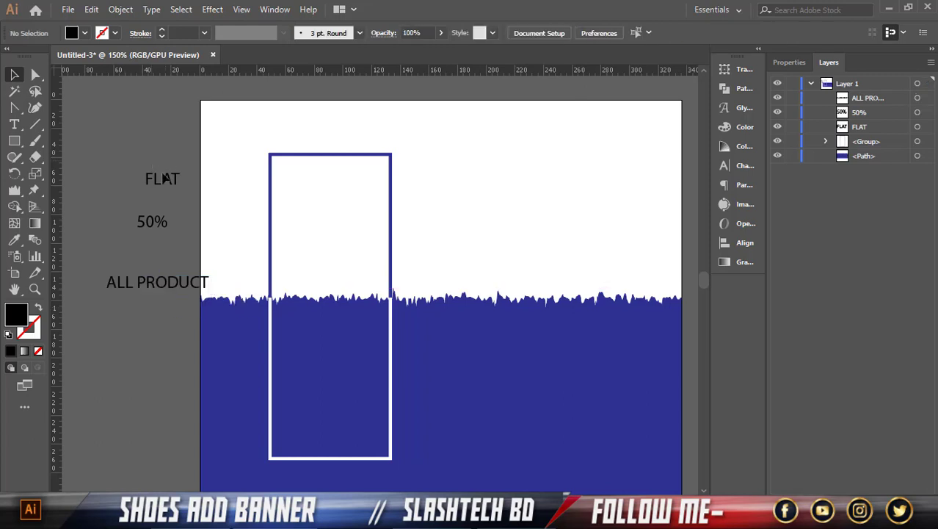
pyautogui.moveTo(156, 290)
pyautogui.mouseDown()
pyautogui.moveTo(156, 253)
pyautogui.moveTo(156, 300)
pyautogui.mouseUp()
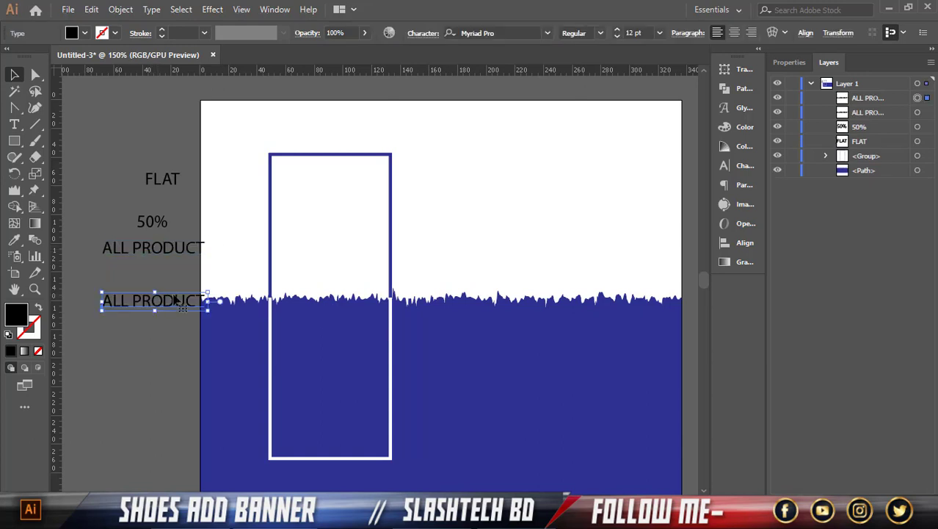
# Step: Retype the lower ALL PRODUCT copy as CHE OUT OUR
pyautogui.press('t')
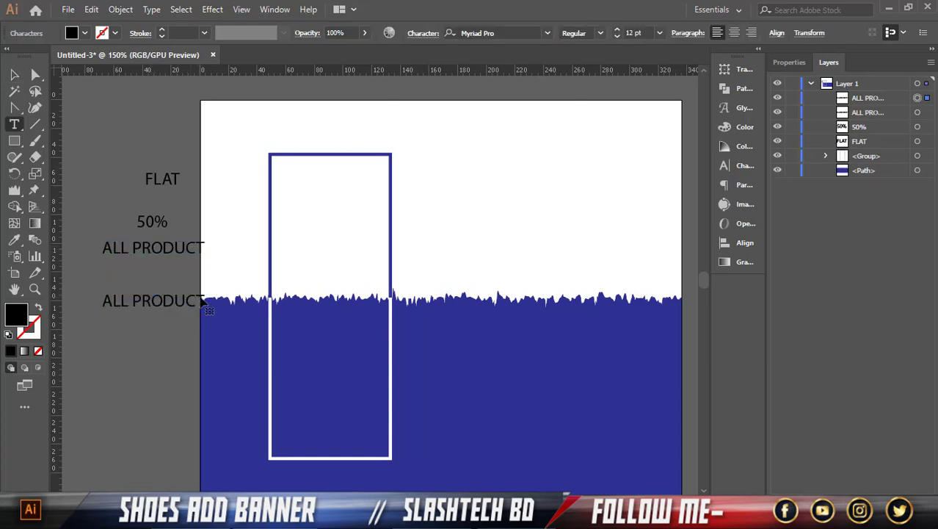
pyautogui.moveTo(206, 292)
pyautogui.mouseDown()
pyautogui.moveTo(147, 293)
pyautogui.moveTo(95, 279)
pyautogui.mouseUp()
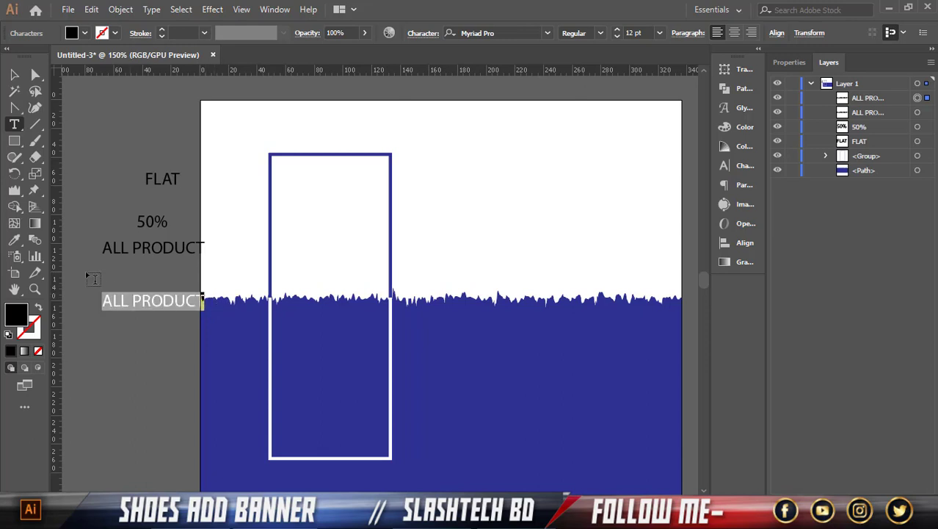
pyautogui.press('BackSpace')
pyautogui.write('C')
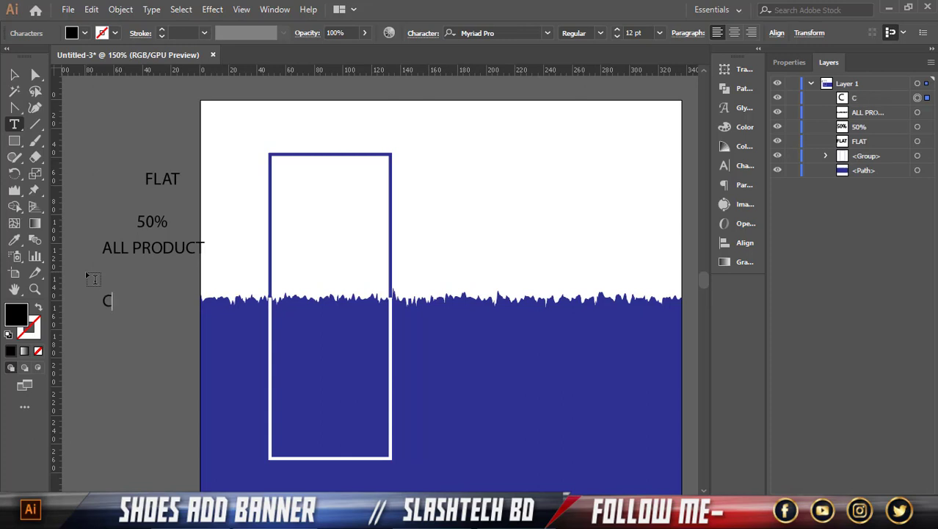
pyautogui.write('HE OUT ')
pyautogui.write('OUR')
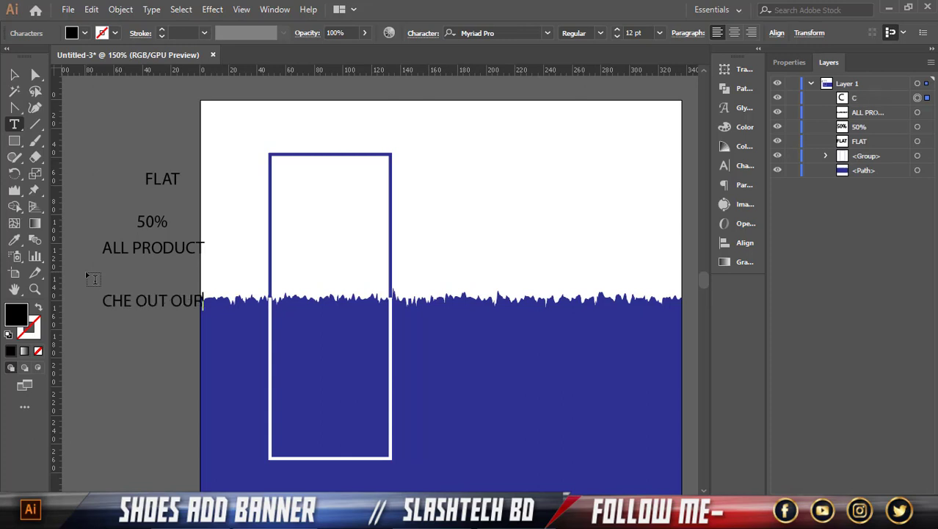
pyautogui.click(14, 75)
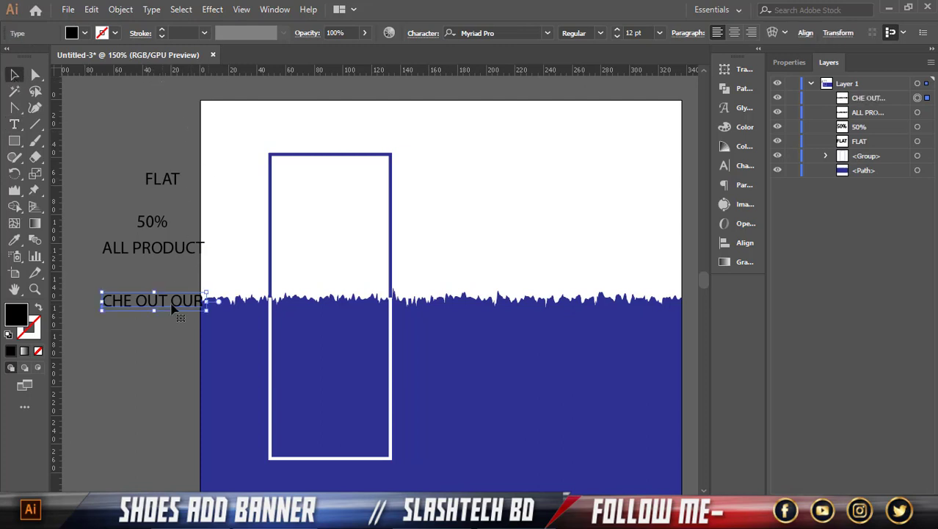
# Step: Add a NEW line below CHE OUT OUR
pyautogui.moveTo(174, 308)
pyautogui.keyDown('alt'); pyautogui.mouseDown()
pyautogui.moveTo(213, 343)
pyautogui.moveTo(69, 345)
pyautogui.mouseUp(); pyautogui.keyUp('alt')
pyautogui.press('t')
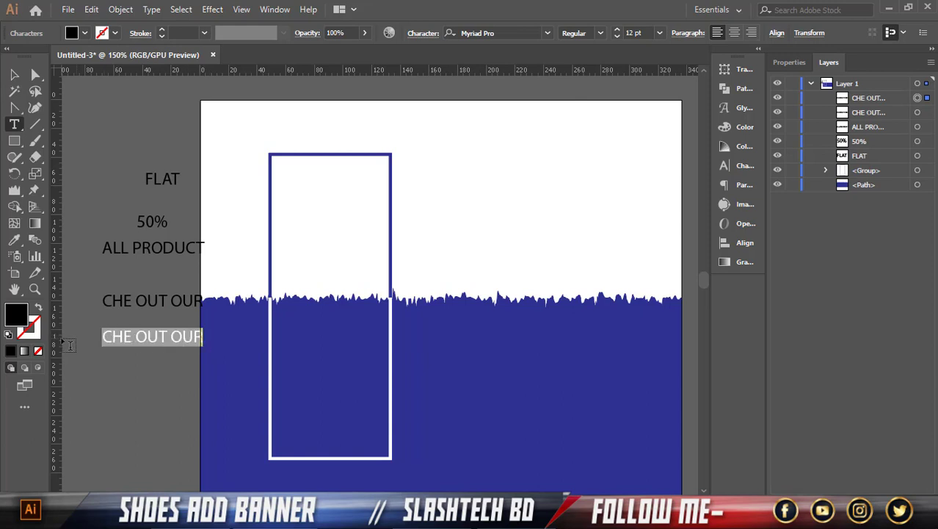
pyautogui.write('NEW')
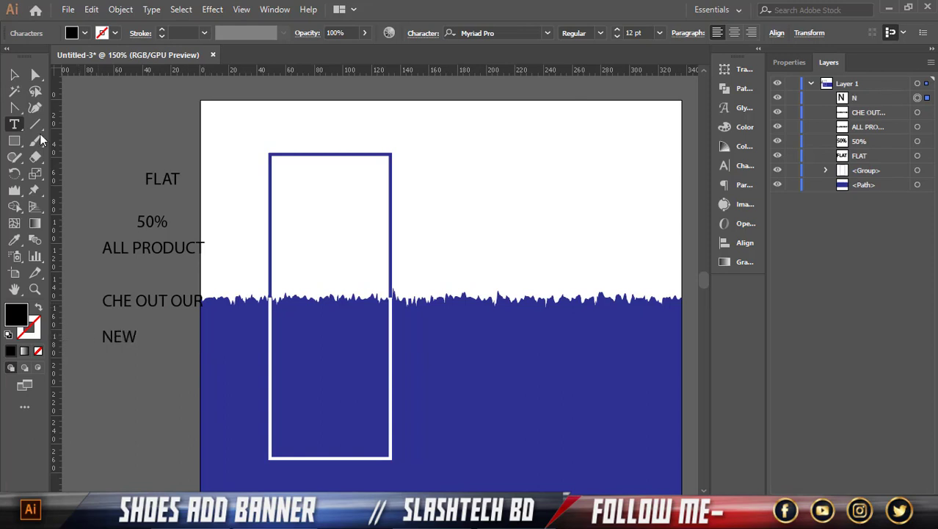
pyautogui.click(16, 76)
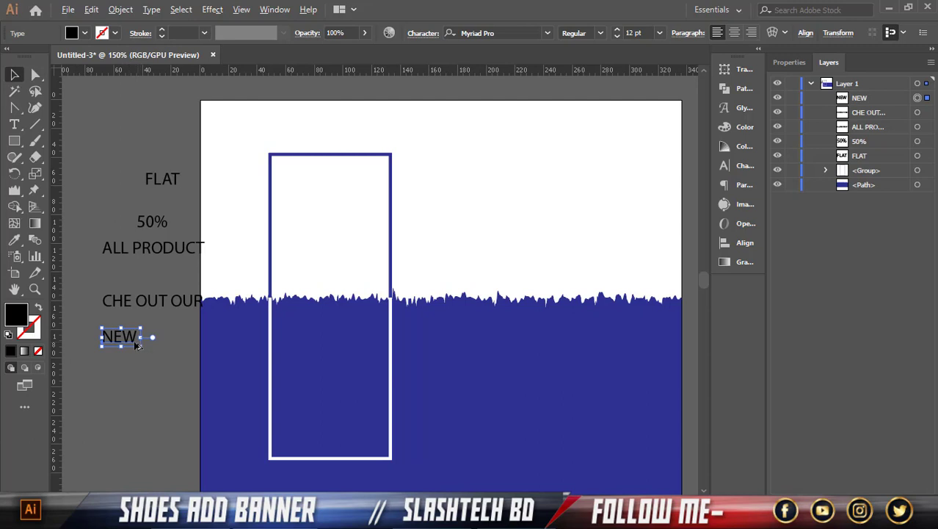
# Step: Add a PRODUCT line beneath NEW and shift it into place
pyautogui.moveTo(137, 345)
pyautogui.mouseDown()
pyautogui.moveTo(146, 390)
pyautogui.moveTo(99, 383)
pyautogui.mouseUp()
pyautogui.doubleClick(129, 382)
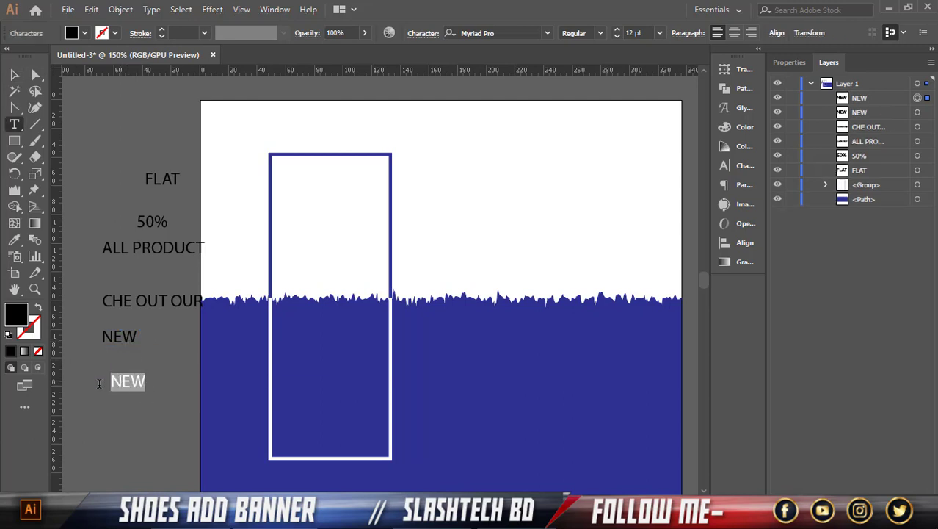
pyautogui.press('BackSpace')
pyautogui.write('PRO')
pyautogui.write('DUCT')
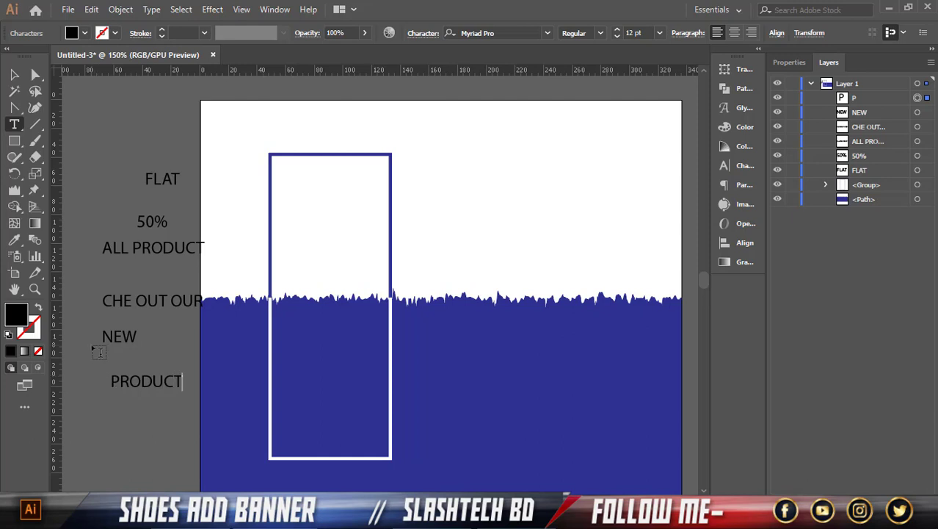
pyautogui.scroll(-1, 103, 319)
pyautogui.scroll(-1, 102, 319)
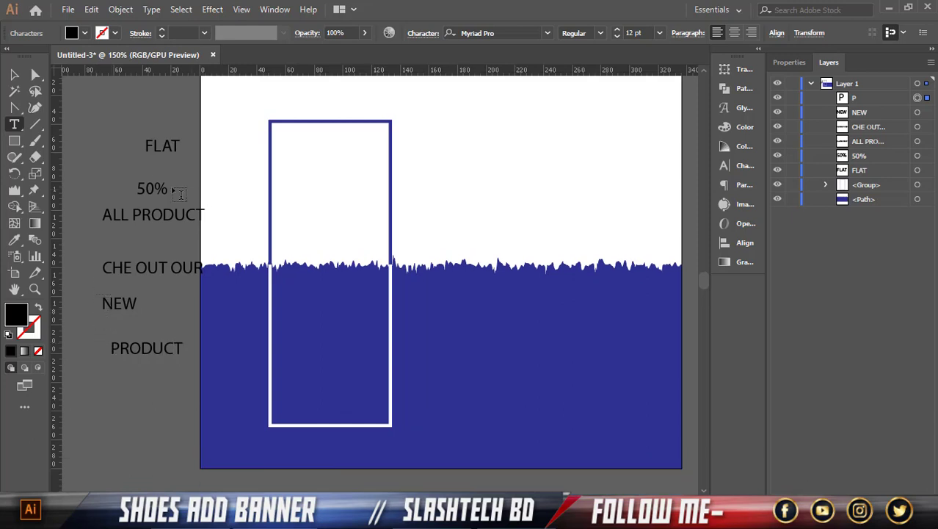
pyautogui.click(14, 74)
pyautogui.moveTo(133, 350); pyautogui.dragTo(152, 331)
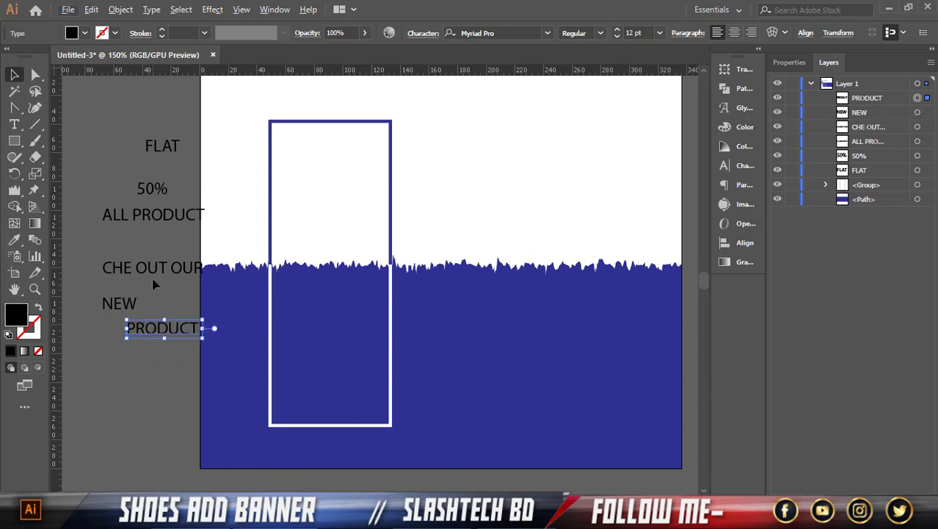
# Step: Move FLAT and 50% into the frame's top section and select both
pyautogui.scroll(2, 158, 285)
pyautogui.moveTo(174, 182); pyautogui.dragTo(331, 188)
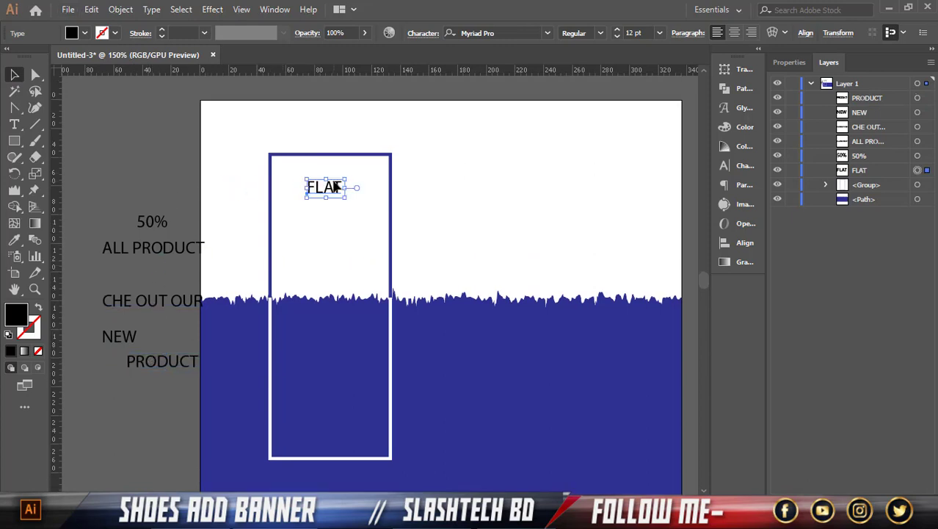
pyautogui.moveTo(166, 222); pyautogui.dragTo(342, 218)
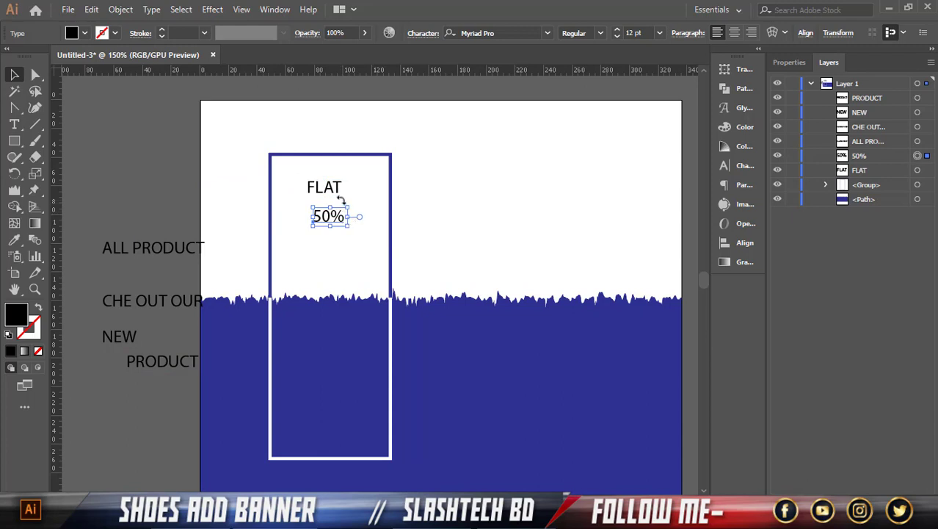
pyautogui.click(337, 193)
pyautogui.keyDown('shift'); pyautogui.click(339, 222); pyautogui.keyUp('shift')
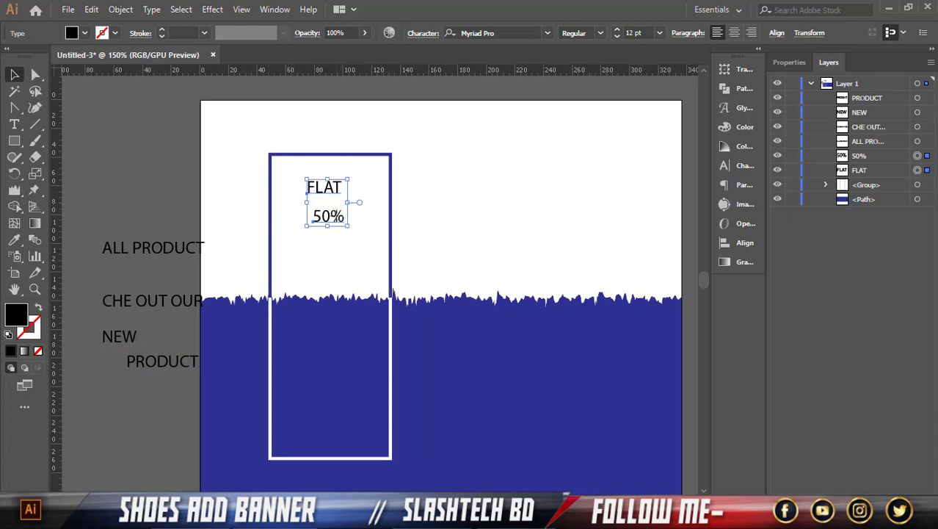
# Step: Set the FLAT and 50% text in the Aargau font
pyautogui.click(547, 33)
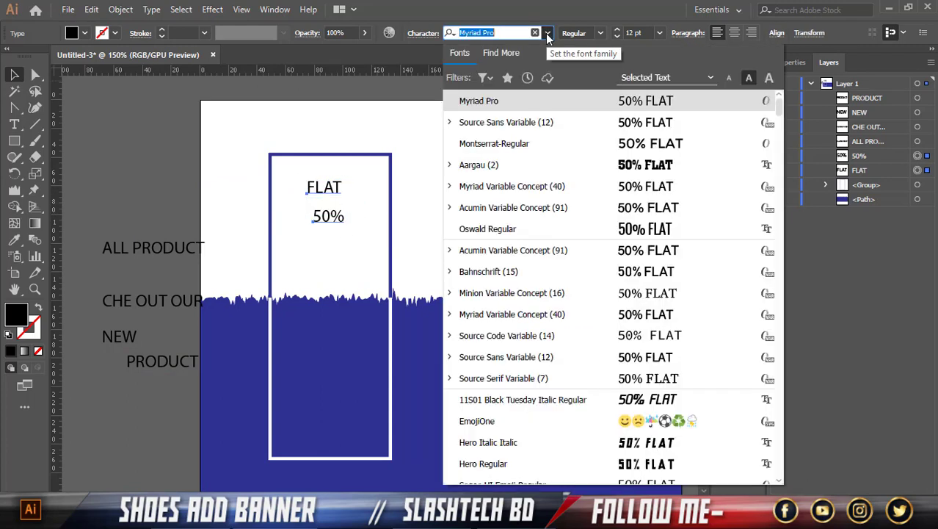
pyautogui.click(616, 164)
pyautogui.click(496, 179)
# Step: Narrow FLAT, enlarge 50%, and position 50% just beneath FLAT
pyautogui.scroll(3, 343, 194)
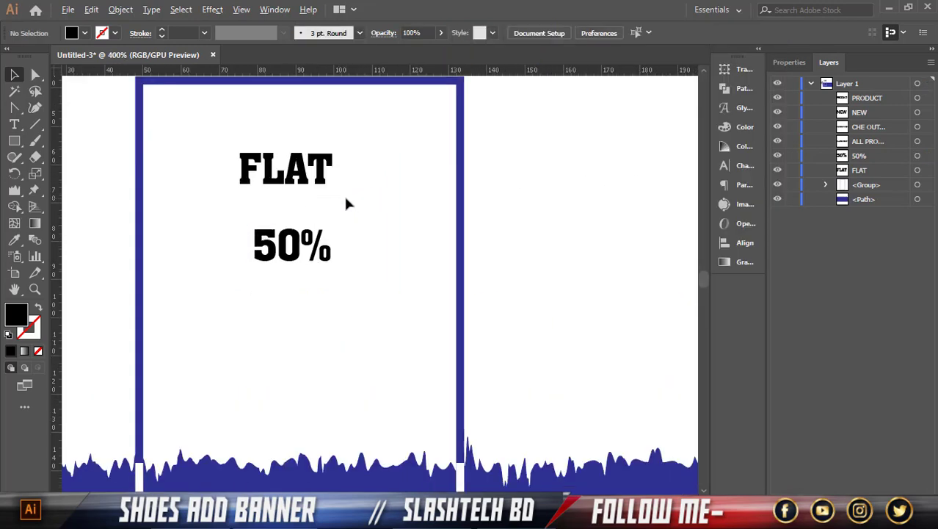
pyautogui.moveTo(294, 245); pyautogui.dragTo(309, 214)
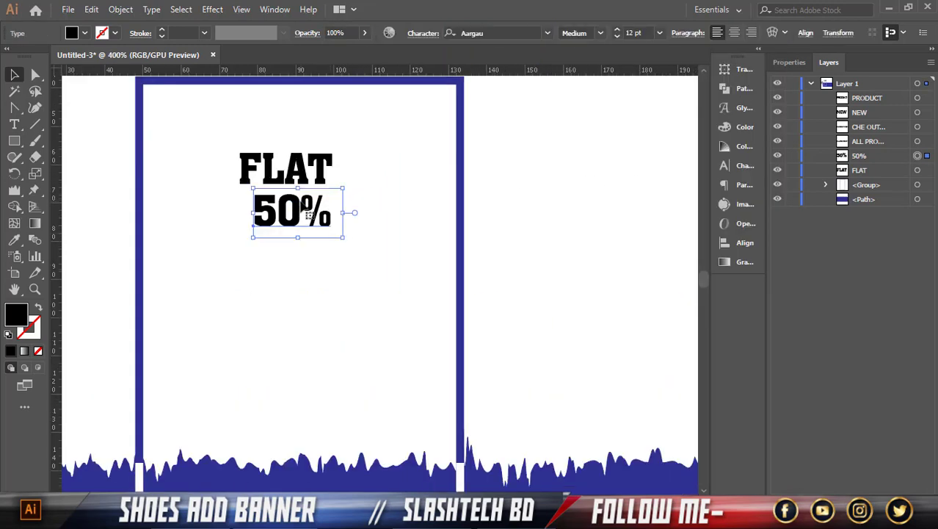
pyautogui.click(326, 176)
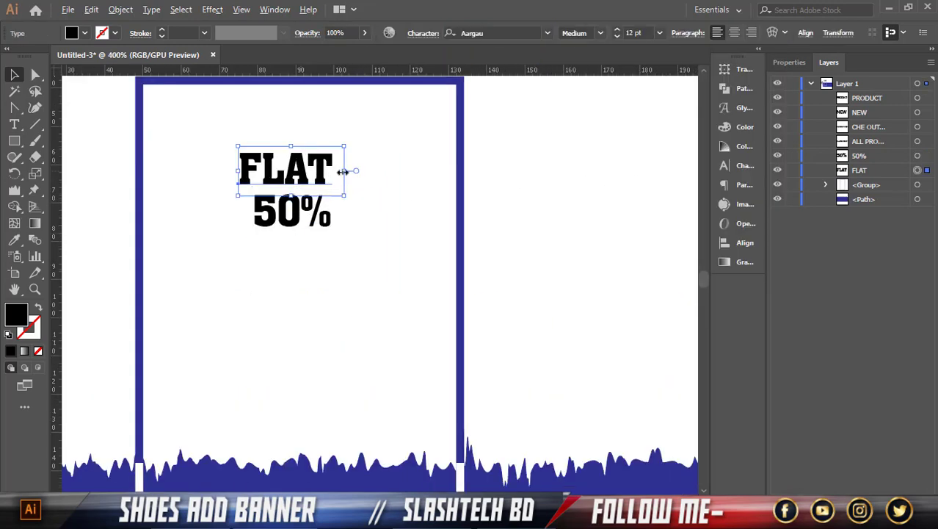
pyautogui.moveTo(342, 173); pyautogui.dragTo(337, 171)
pyautogui.click(324, 218)
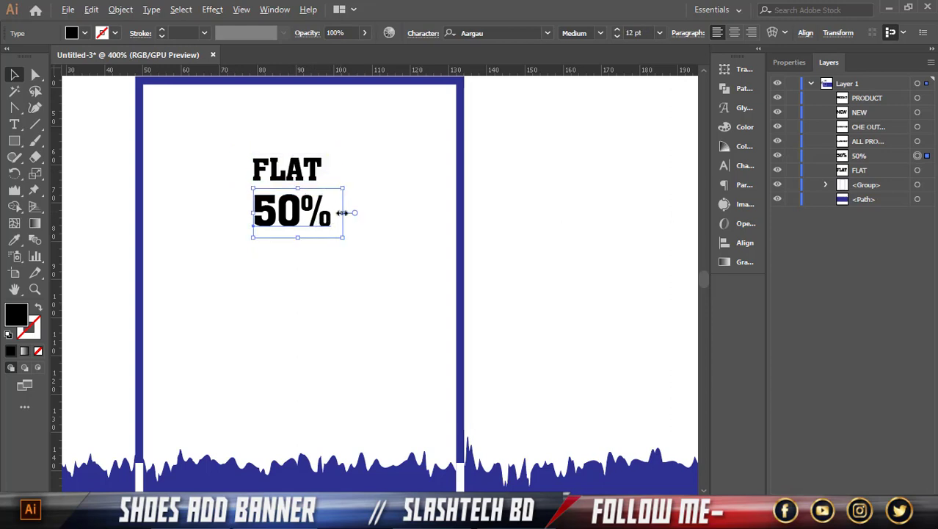
pyautogui.moveTo(342, 212); pyautogui.dragTo(357, 213)
pyautogui.moveTo(301, 208); pyautogui.dragTo(317, 212)
pyautogui.press('Left')
pyautogui.press('Left')
pyautogui.press('Left')
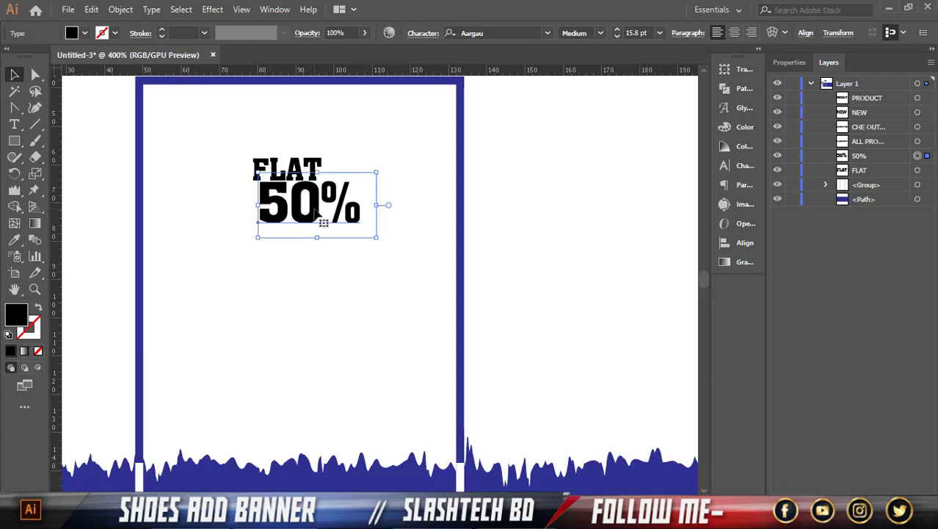
pyautogui.press('Up')
pyautogui.press('Up')
pyautogui.press('Up')
pyautogui.press('Down')
pyautogui.press('Left')
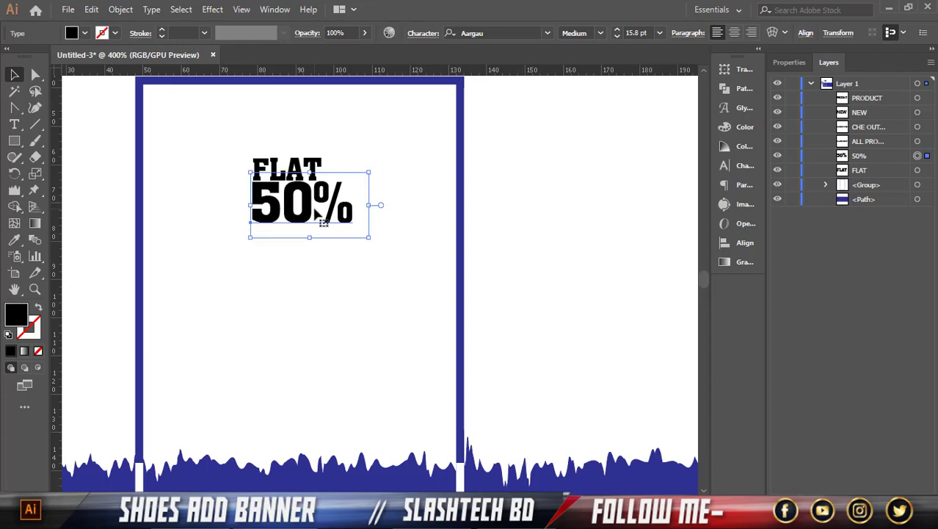
pyautogui.click(310, 277)
# Step: Colour FLAT 50% navy blue and move it up into the frame's top
pyautogui.scroll(-1, 309, 277)
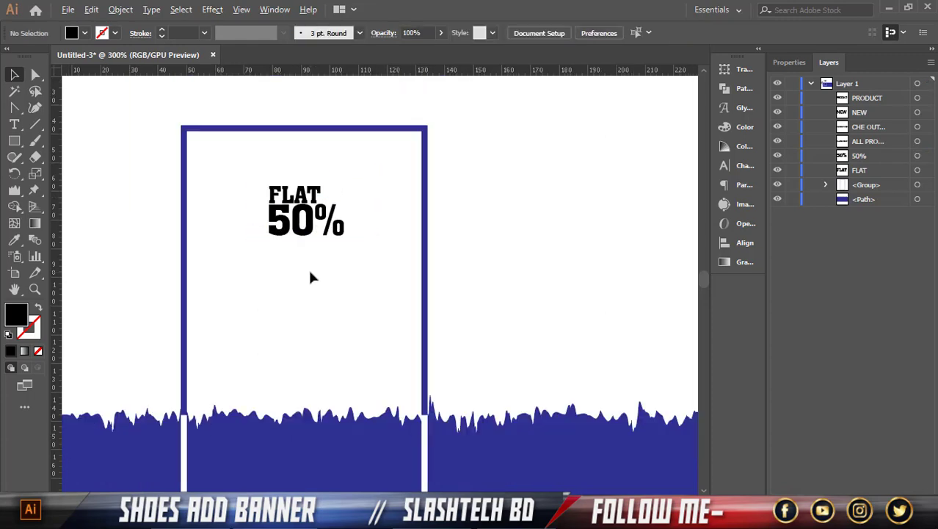
pyautogui.moveTo(317, 230); pyautogui.dragTo(262, 182)
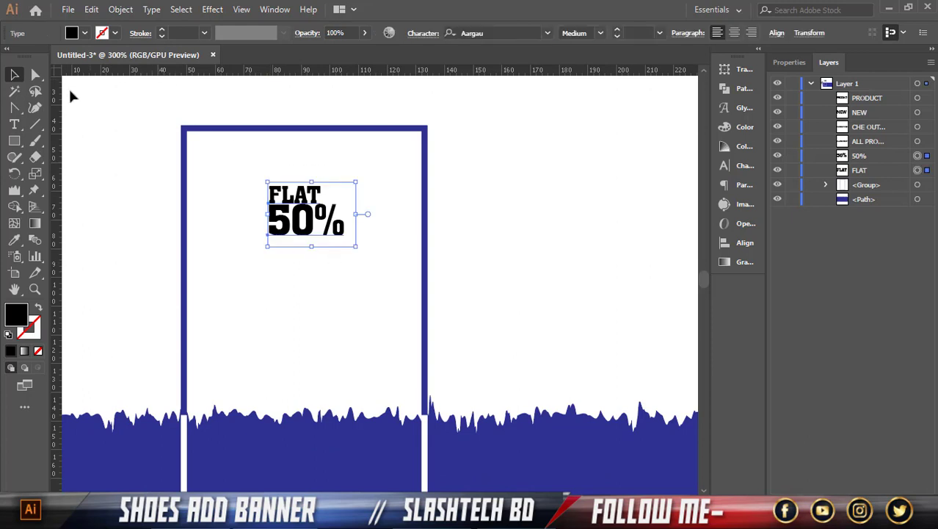
pyautogui.click(85, 33)
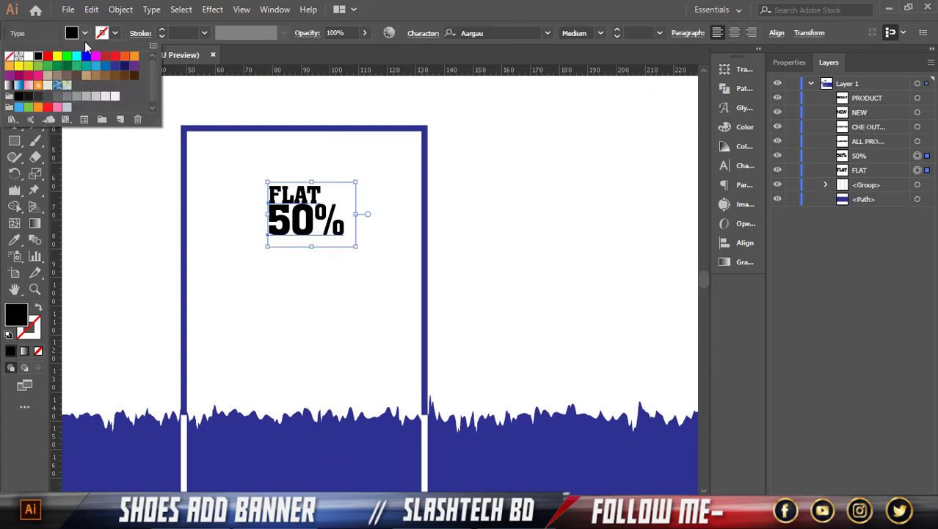
pyautogui.click(119, 68)
pyautogui.click(339, 232)
pyautogui.scroll(-1, 328, 241)
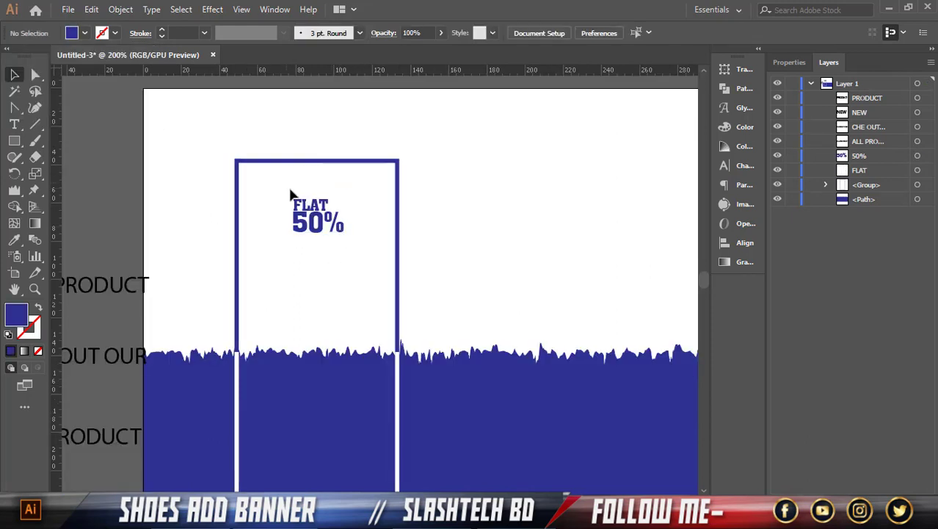
pyautogui.moveTo(323, 220); pyautogui.dragTo(313, 205)
# Step: Bring ALL PRODUCT into the frame below 50% and set it in Source Sans Variable
pyautogui.click(304, 265)
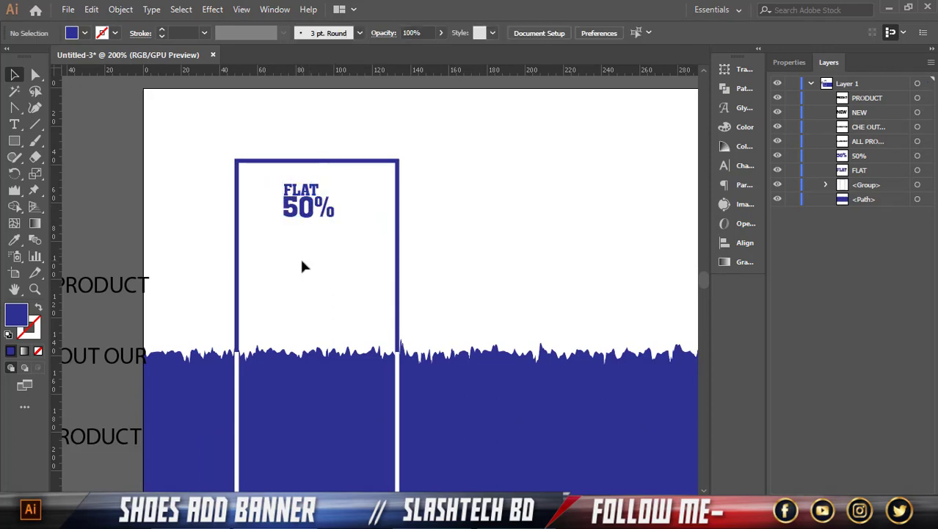
pyautogui.moveTo(135, 284); pyautogui.dragTo(318, 280)
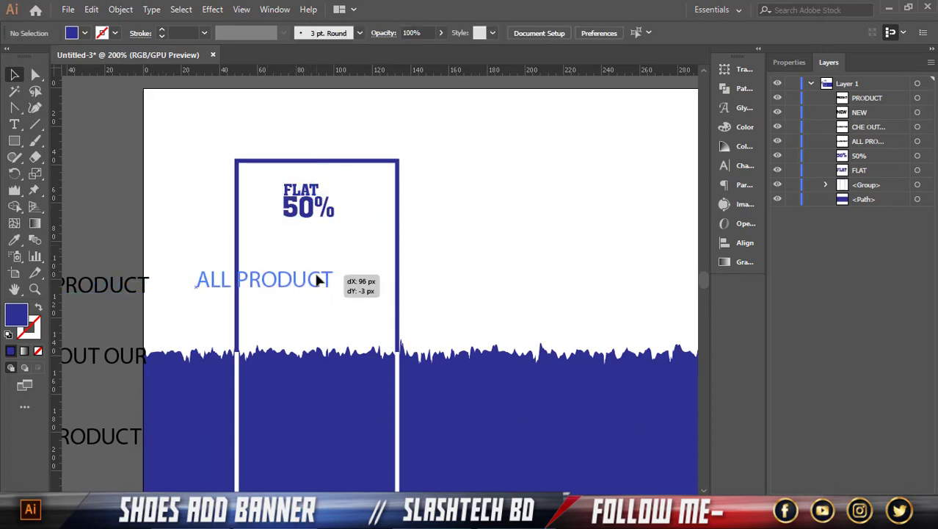
pyautogui.click(548, 33)
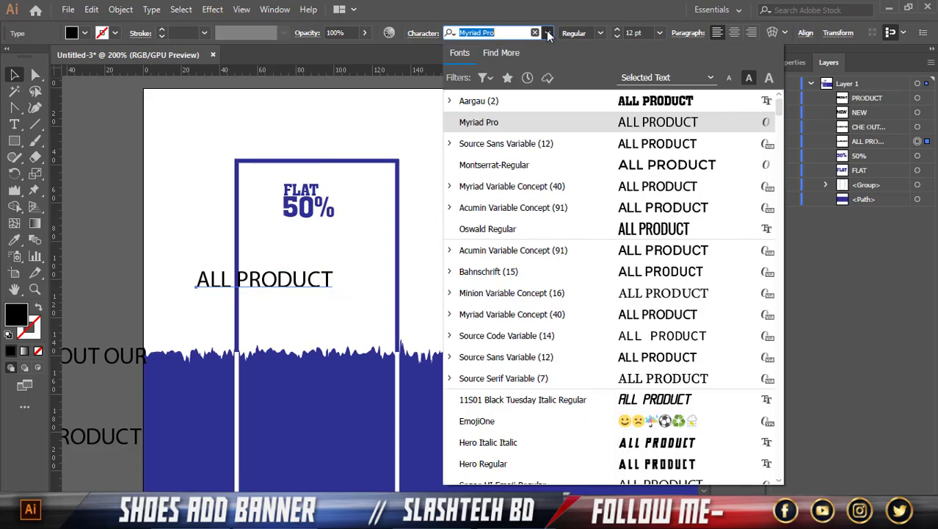
pyautogui.click(619, 146)
# Step: Centre ALL PRODUCT in the frame, sitting just under 50%
pyautogui.click(501, 242)
pyautogui.moveTo(279, 292)
pyautogui.mouseDown()
pyautogui.moveTo(336, 273)
pyautogui.moveTo(335, 264)
pyautogui.mouseUp()
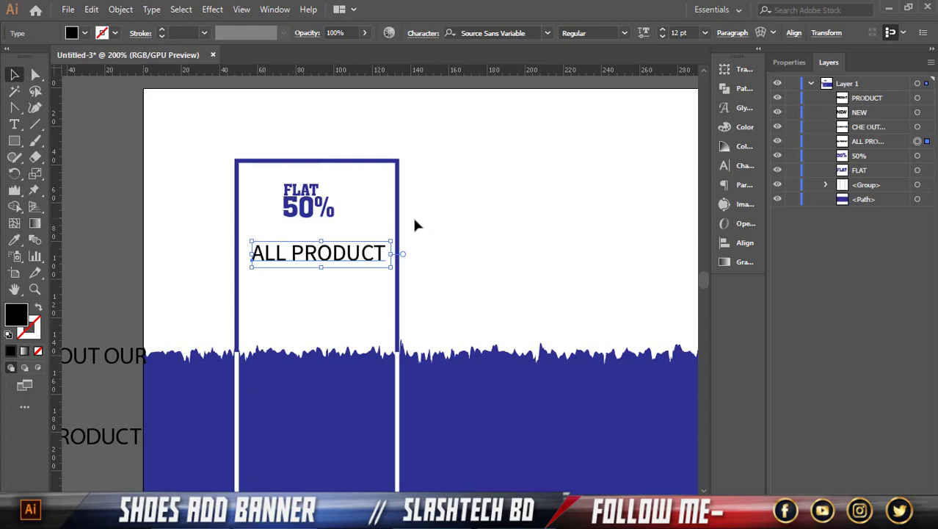
pyautogui.click(452, 228)
pyautogui.moveTo(377, 253); pyautogui.dragTo(379, 253)
pyautogui.click(441, 247)
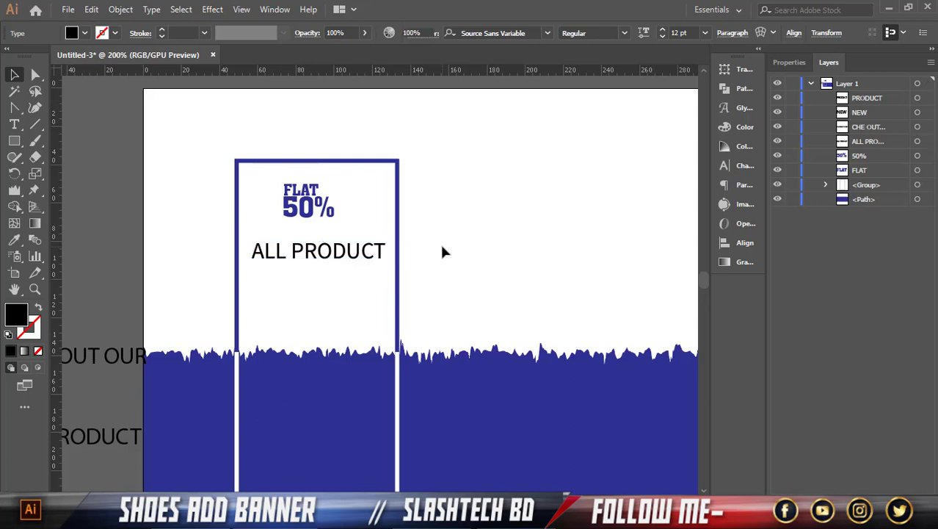
pyautogui.scroll(-1, 442, 252)
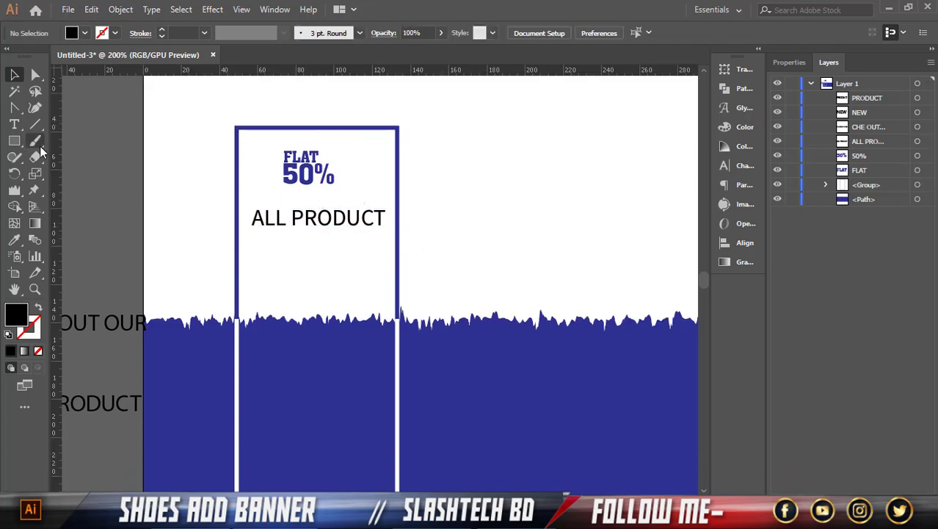
pyautogui.moveTo(306, 225); pyautogui.dragTo(306, 236)
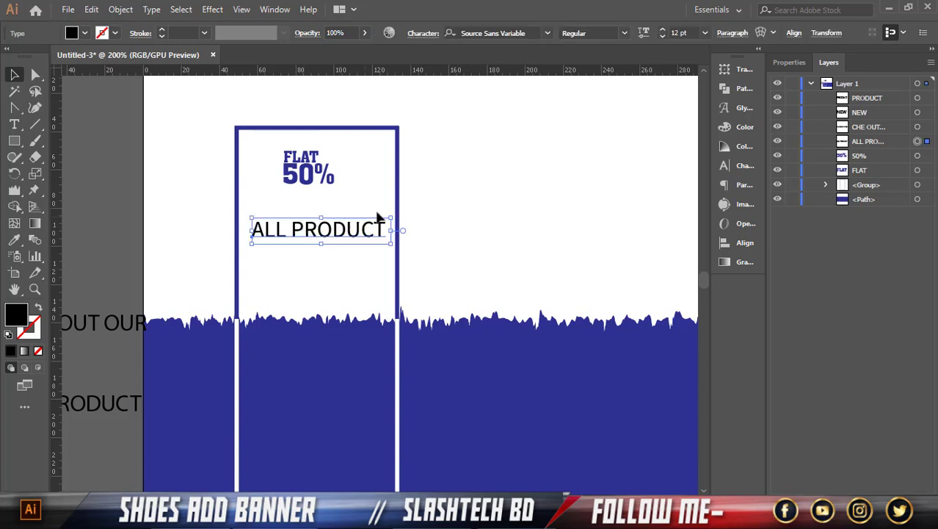
# Step: Scale up FLAT and 50% together around their centre
pyautogui.click(378, 213)
pyautogui.click(329, 183)
pyautogui.hotkey('ctrl', '=')
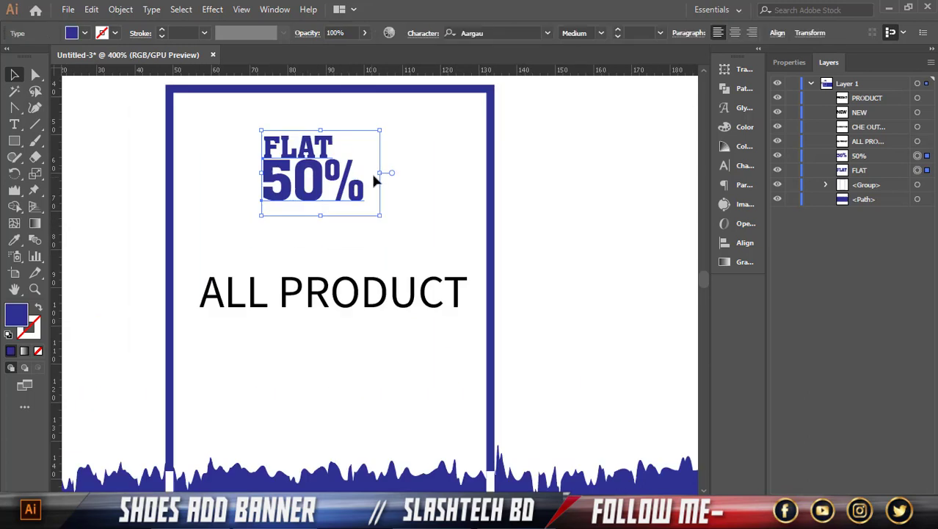
pyautogui.moveTo(385, 173); pyautogui.dragTo(404, 183)
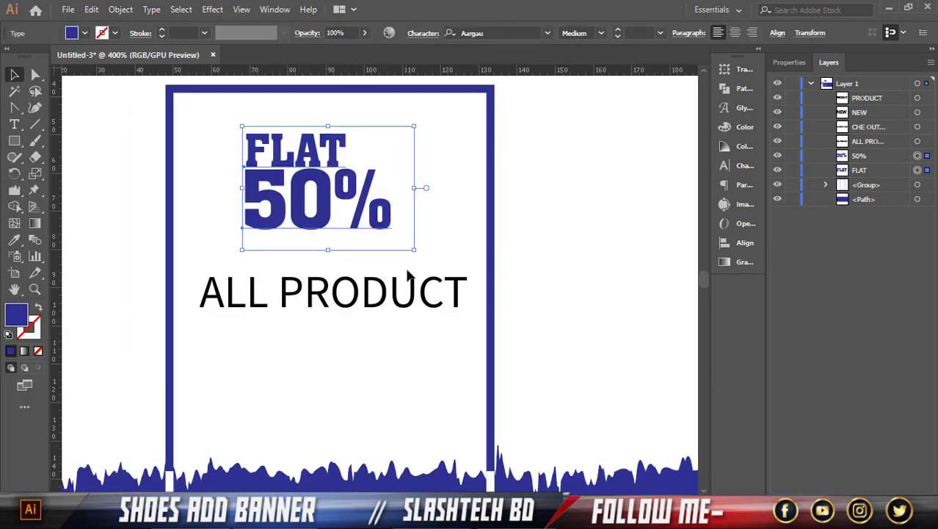
# Step: Make ALL PRODUCT bold at 11 pt and nudge it slightly left
pyautogui.click(400, 297)
pyautogui.click(624, 33)
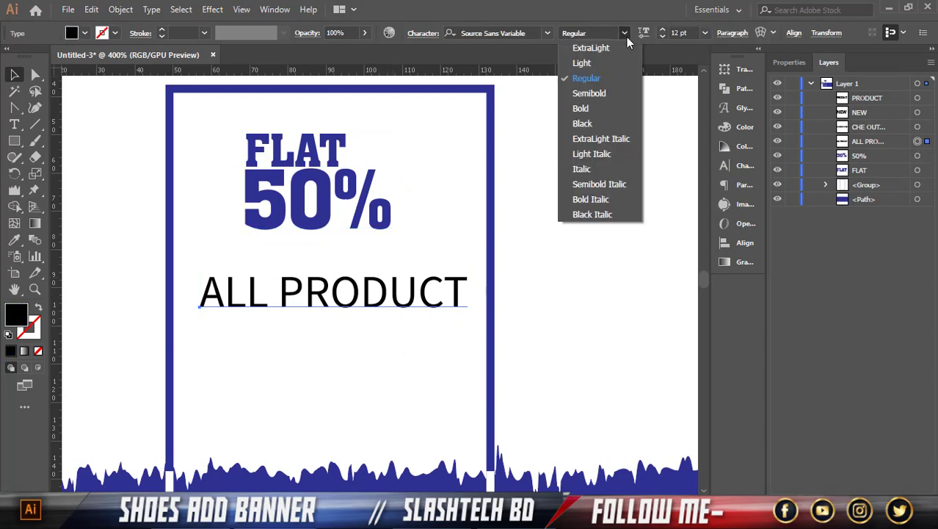
pyautogui.click(607, 109)
pyautogui.moveTo(429, 297); pyautogui.dragTo(425, 296)
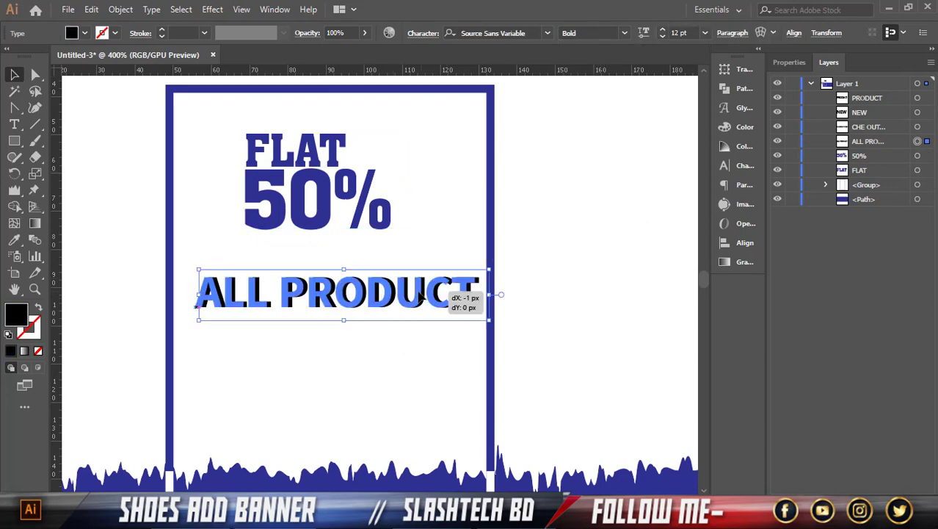
pyautogui.click(663, 36)
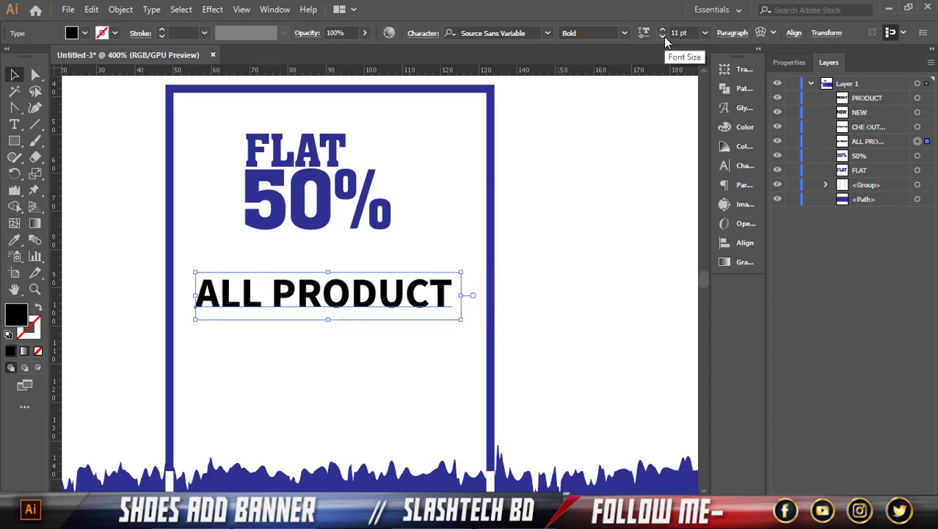
pyautogui.click(656, 166)
pyautogui.scroll(-2, 472, 174)
pyautogui.scroll(-2, 473, 174)
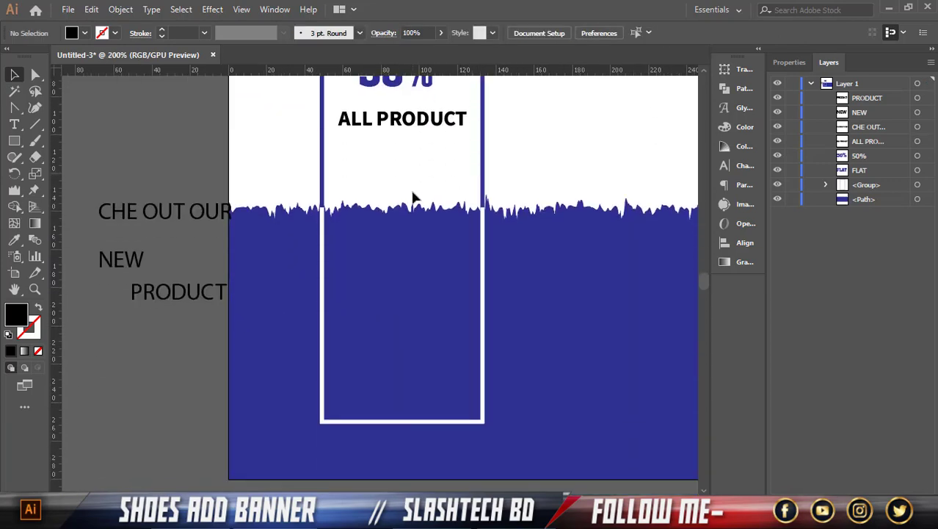
# Step: Set the CHE OUT OUR and NEW text in the Aargau font
pyautogui.click(174, 216)
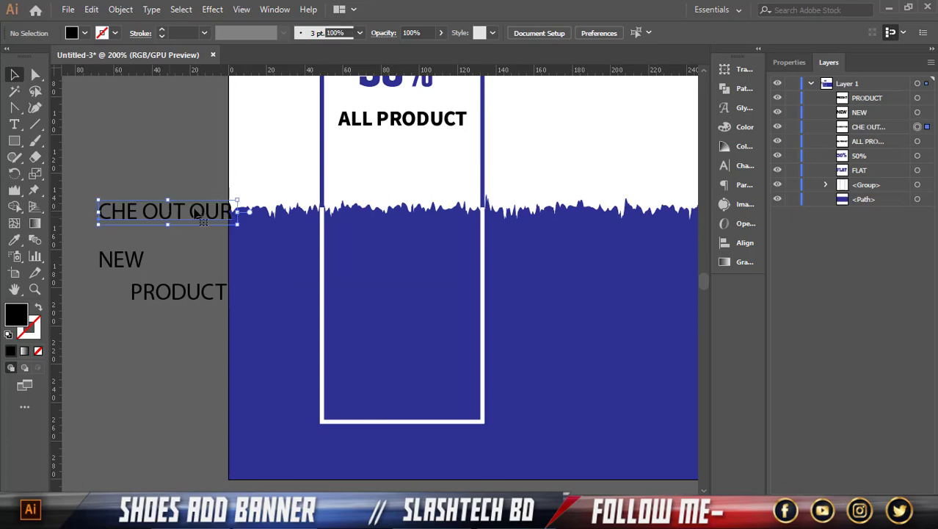
pyautogui.click(547, 34)
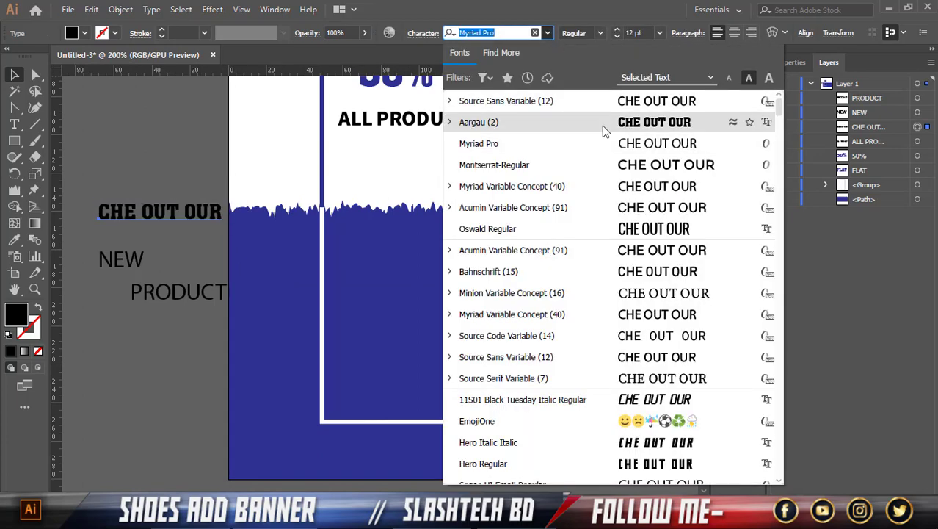
pyautogui.click(602, 125)
pyautogui.click(578, 185)
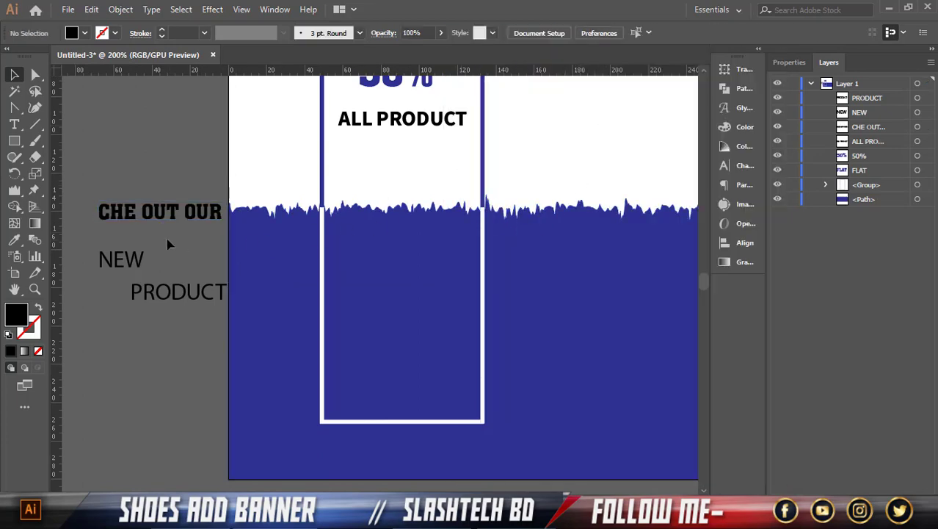
pyautogui.click(130, 254)
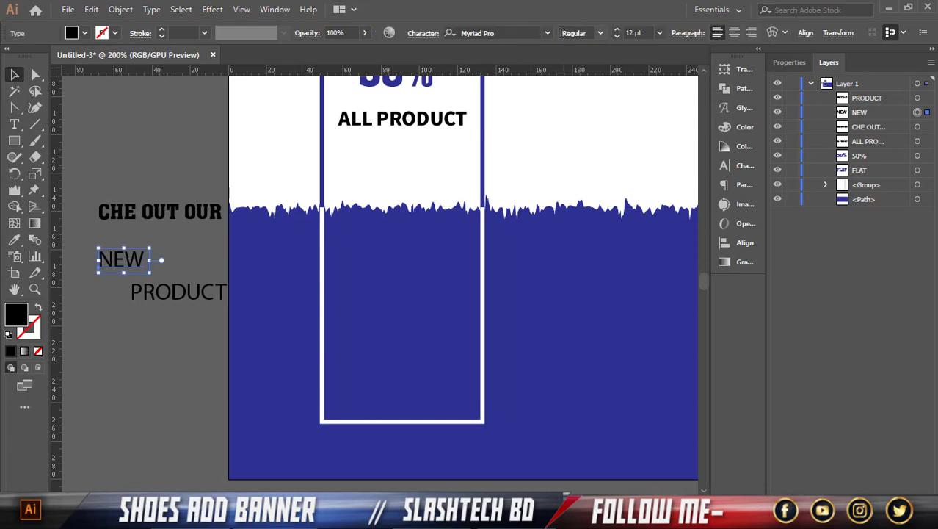
pyautogui.click(548, 33)
pyautogui.click(595, 102)
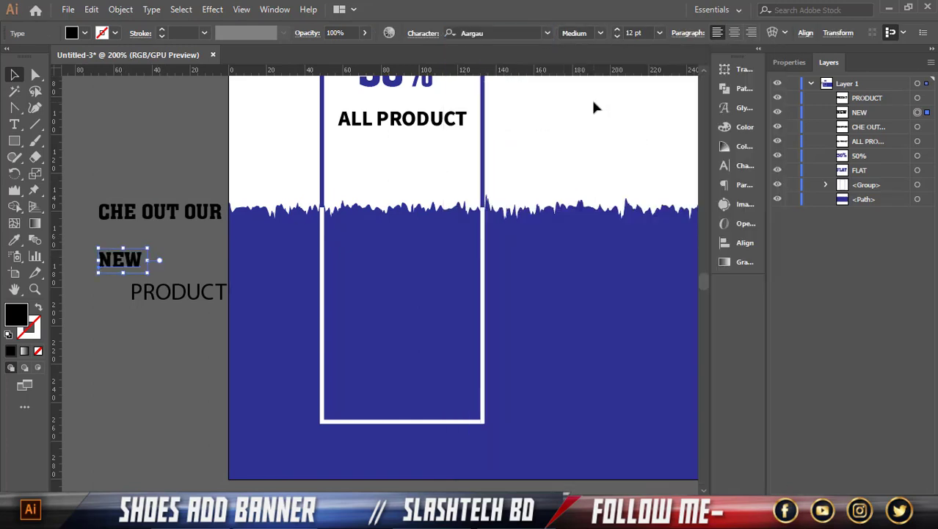
# Step: Eyedropper ALL PRODUCT's font and size onto the PRODUCT text
pyautogui.click(136, 292)
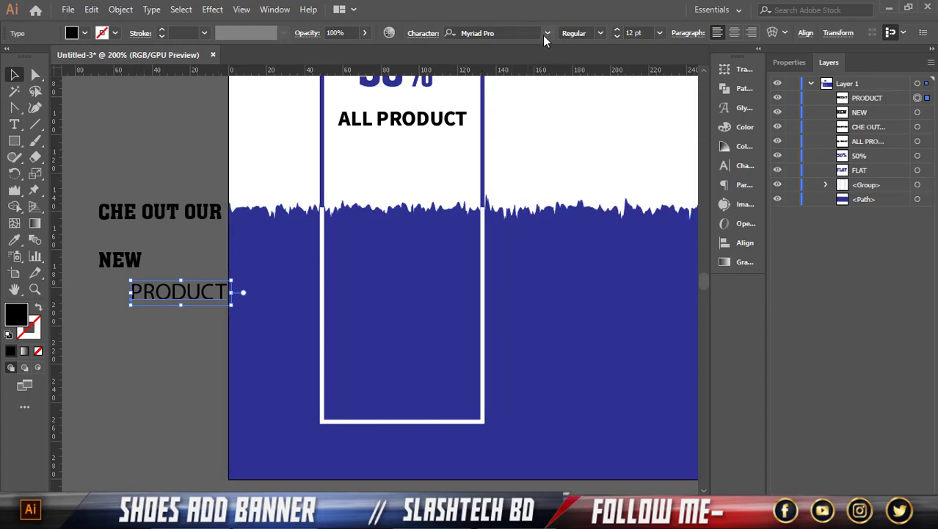
pyautogui.press('i')
pyautogui.click(419, 122)
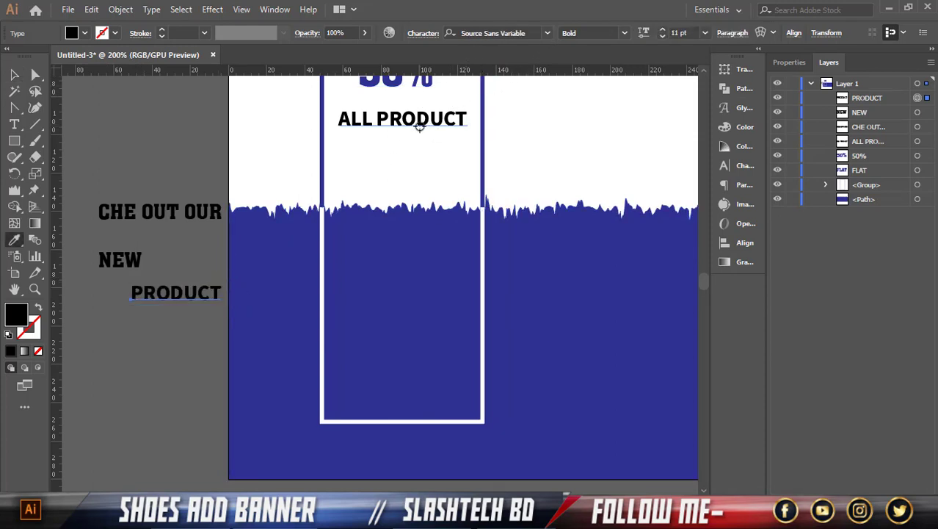
pyautogui.click(15, 74)
# Step: Move CHE OUT OUR into the frame's navy band and fill it white
pyautogui.click(182, 224)
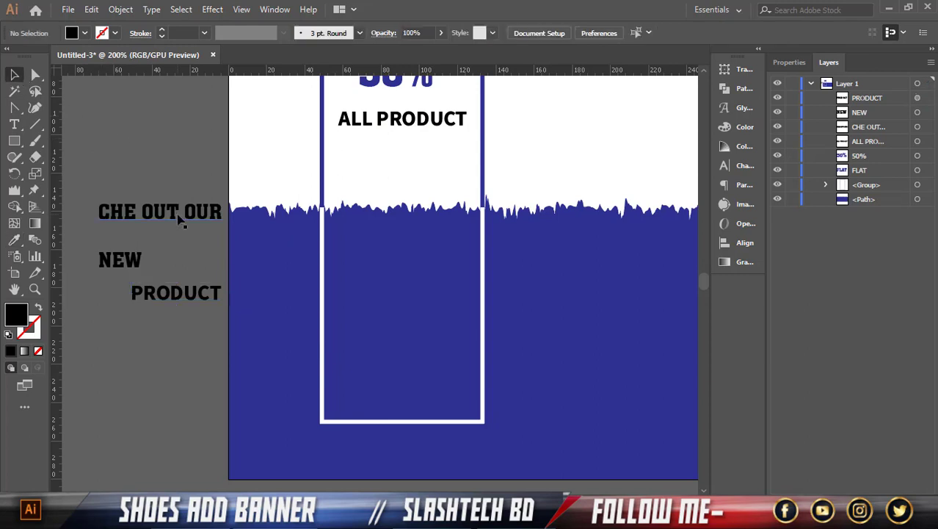
pyautogui.moveTo(175, 216)
pyautogui.mouseDown()
pyautogui.moveTo(426, 255)
pyautogui.moveTo(416, 249)
pyautogui.mouseUp()
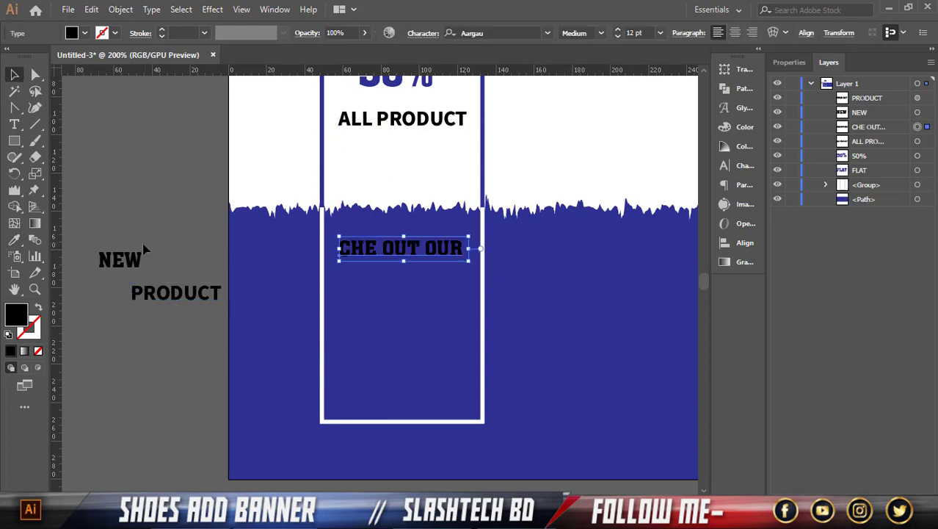
pyautogui.click(84, 33)
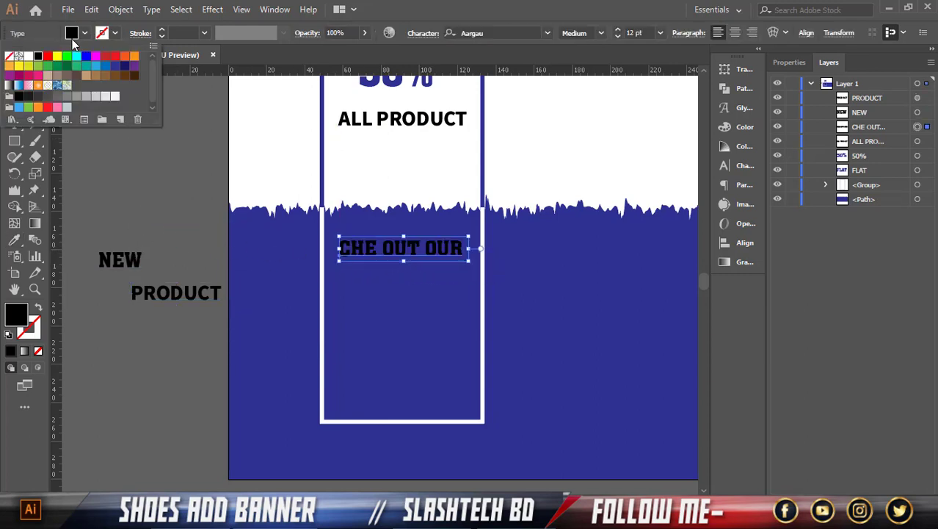
pyautogui.click(28, 56)
pyautogui.click(119, 141)
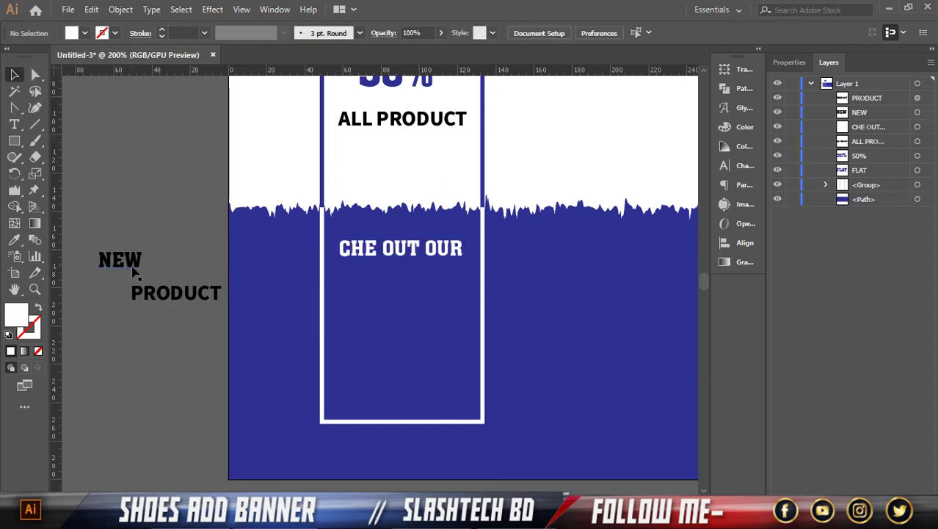
# Step: Fill NEW and PRODUCT white and stack them below CHE OUT OUR
pyautogui.moveTo(123, 266); pyautogui.dragTo(403, 303)
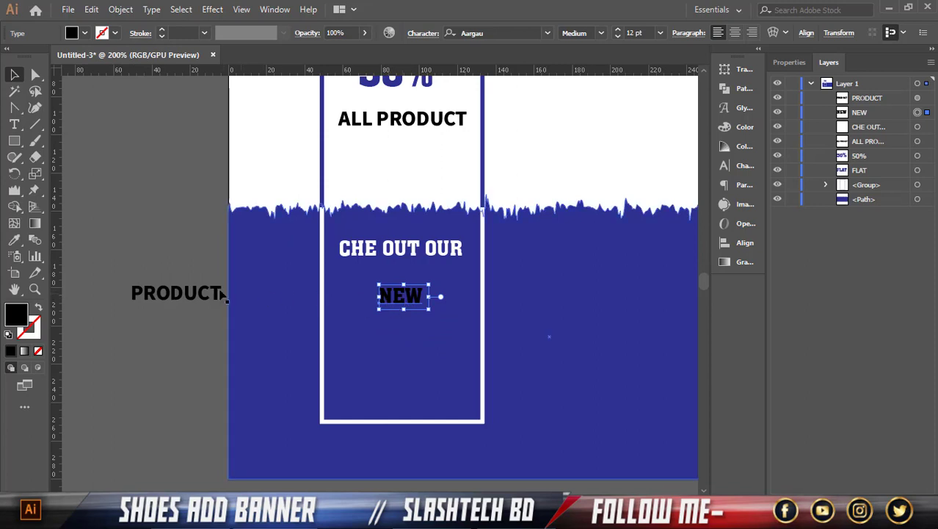
pyautogui.keyDown('shift'); pyautogui.click(192, 293); pyautogui.keyUp('shift')
pyautogui.click(85, 33)
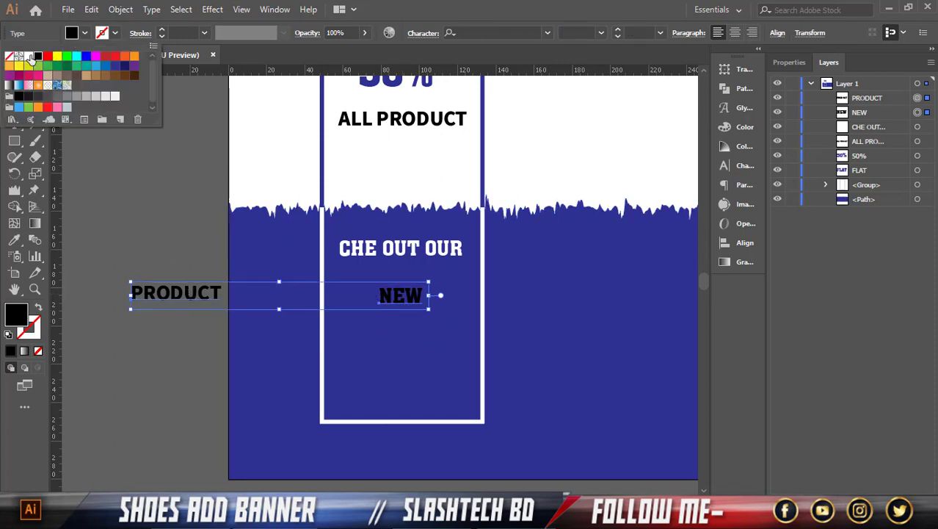
pyautogui.click(31, 58)
pyautogui.click(189, 203)
pyautogui.moveTo(188, 301); pyautogui.dragTo(420, 352)
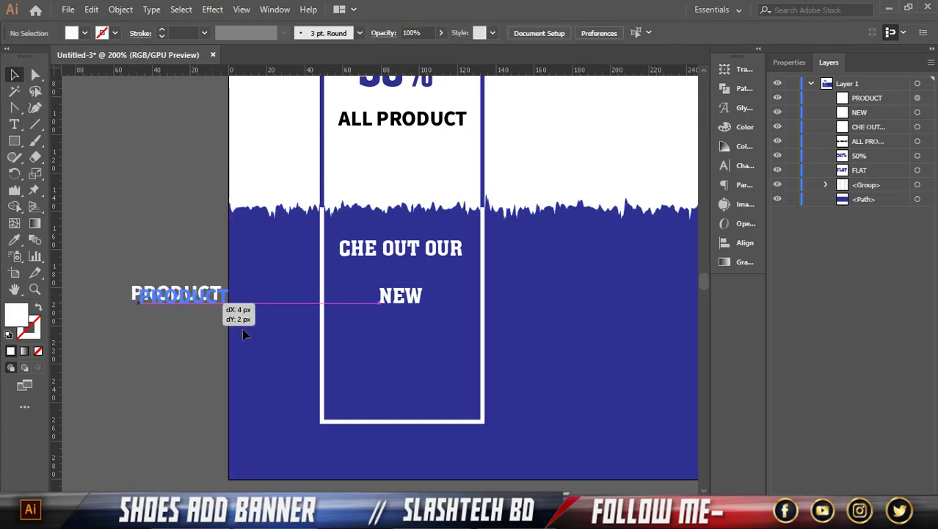
pyautogui.scroll(1, 422, 323)
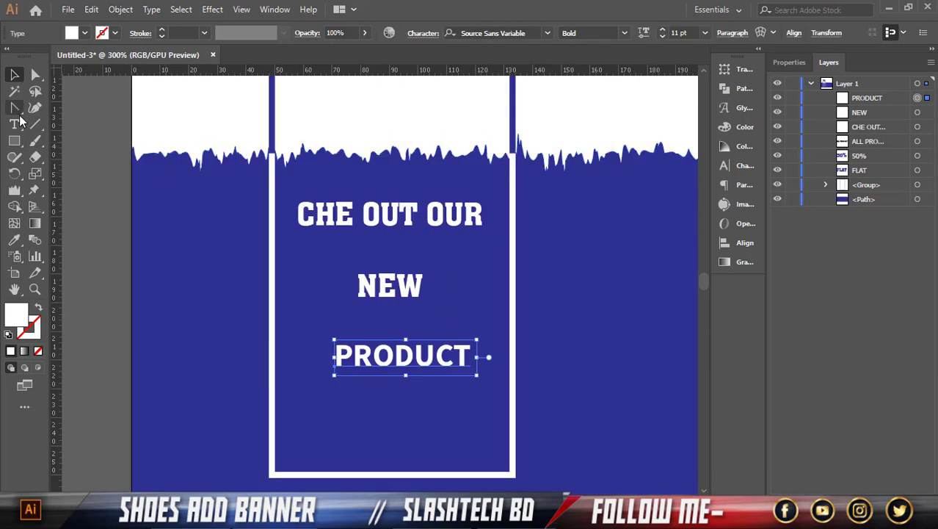
pyautogui.click(15, 92)
pyautogui.click(15, 107)
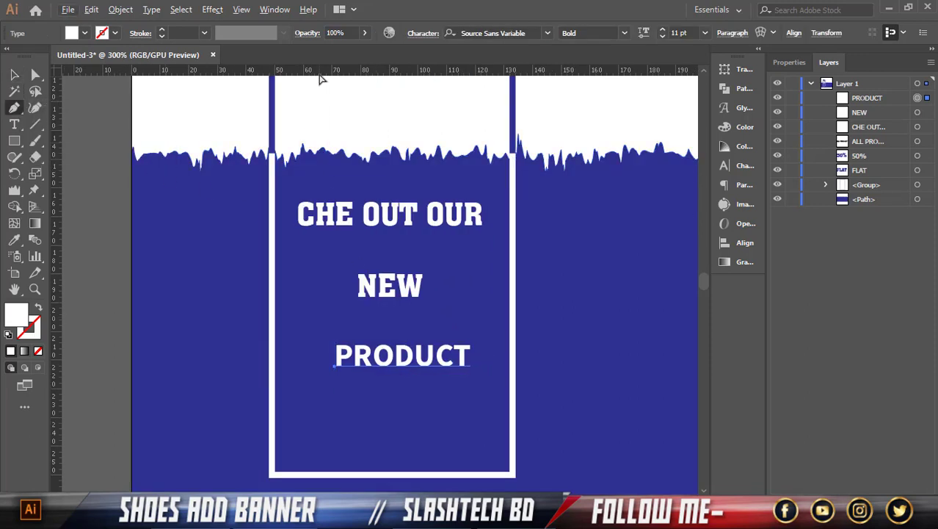
# Step: Add a guide and draw a straight line beneath CHE OUT OUR
pyautogui.moveTo(320, 71); pyautogui.dragTo(315, 239)
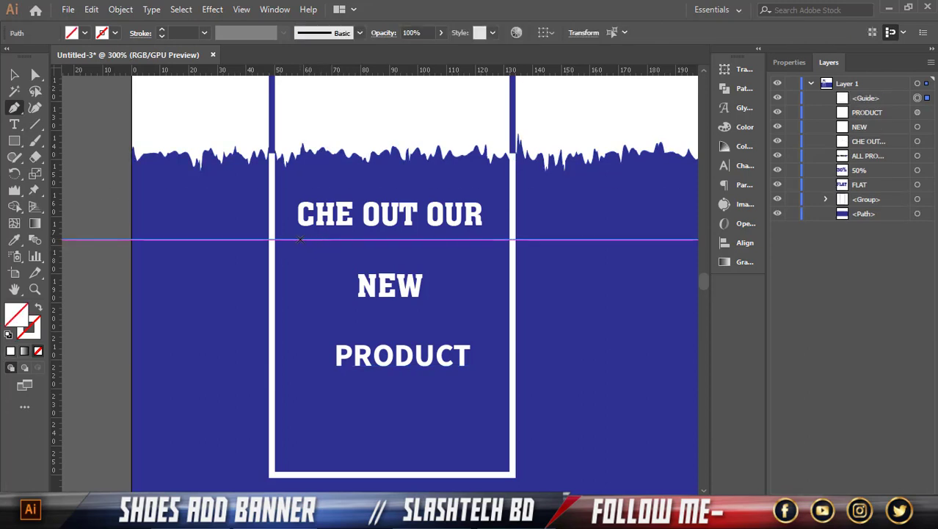
pyautogui.click(298, 239)
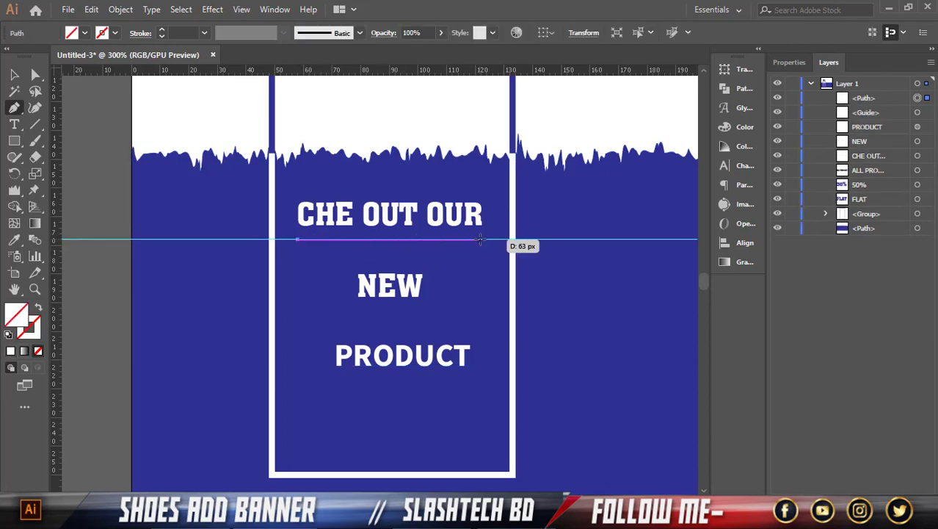
pyautogui.click(479, 238)
pyautogui.click(14, 74)
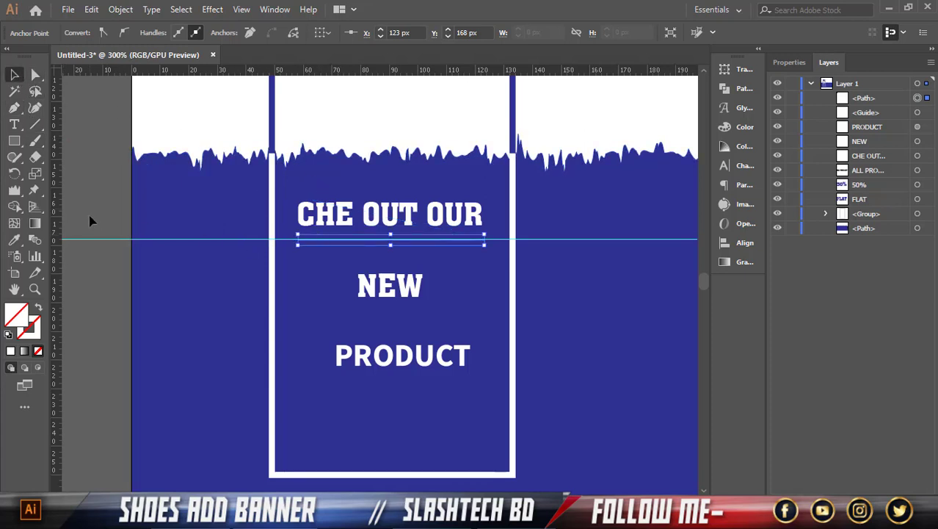
pyautogui.click(92, 276)
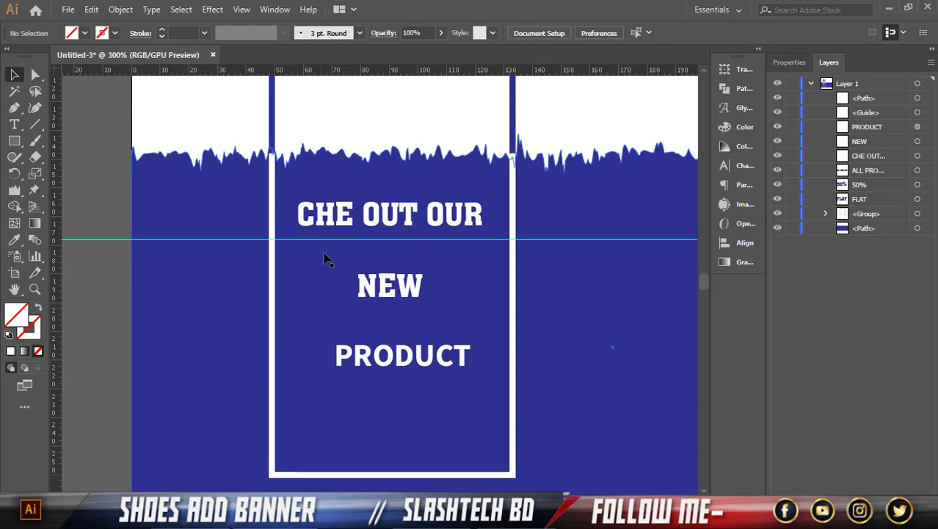
# Step: Delete the stray path and redraw the line under CHE OUT OUR with the Pen
pyautogui.click(918, 98)
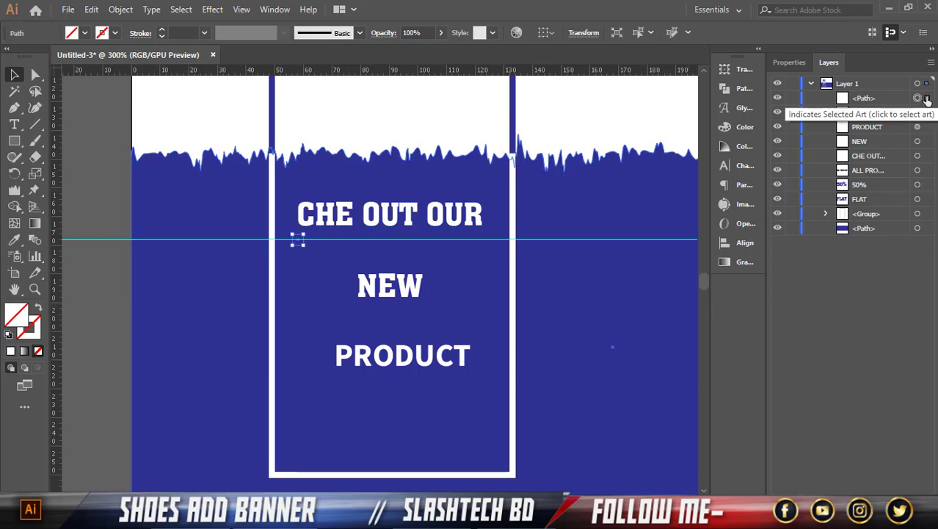
pyautogui.press('Delete')
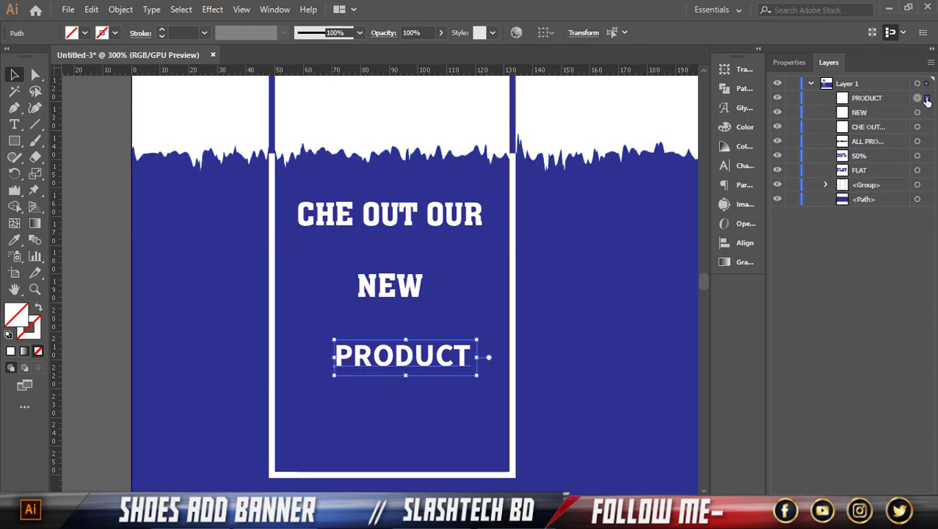
pyautogui.click(86, 209)
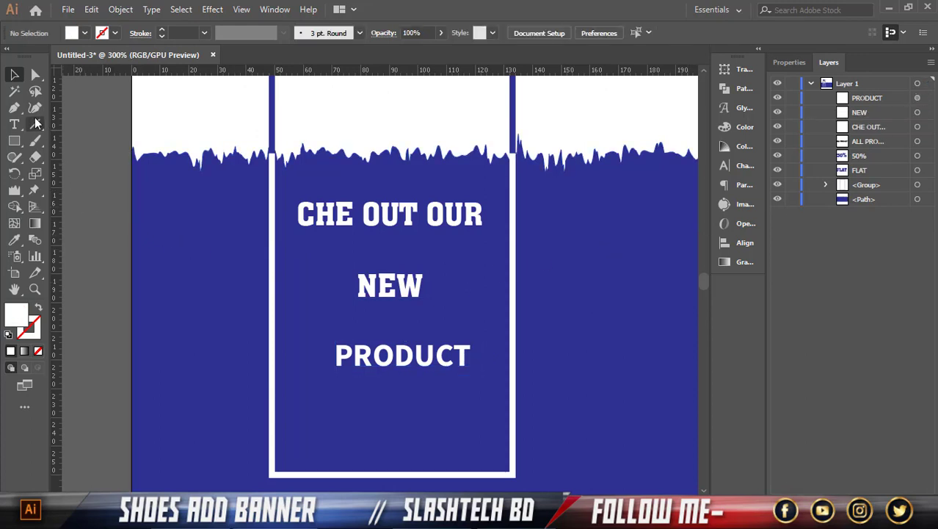
pyautogui.click(14, 107)
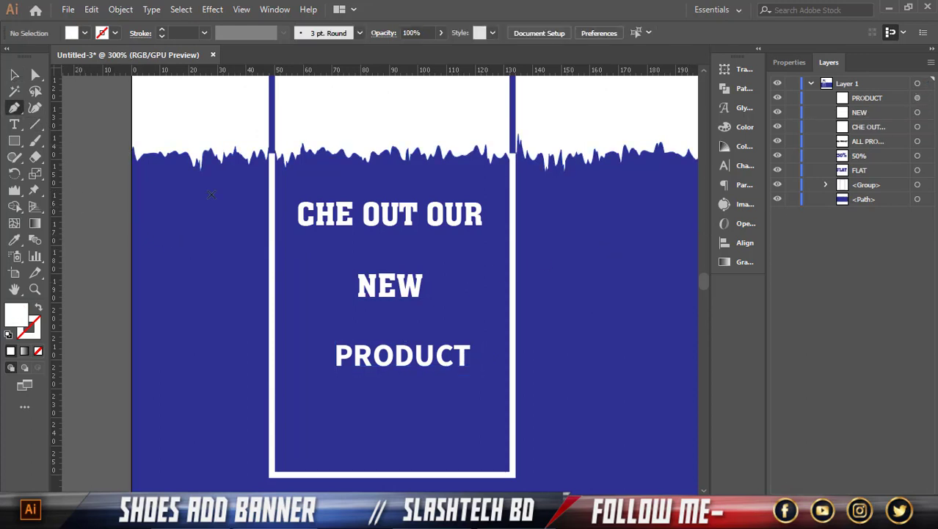
pyautogui.click(291, 236)
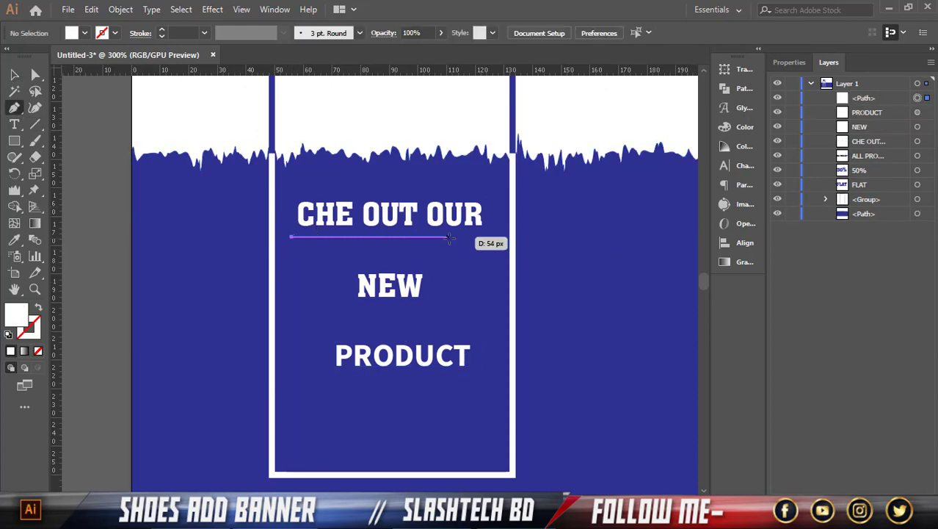
pyautogui.click(489, 236)
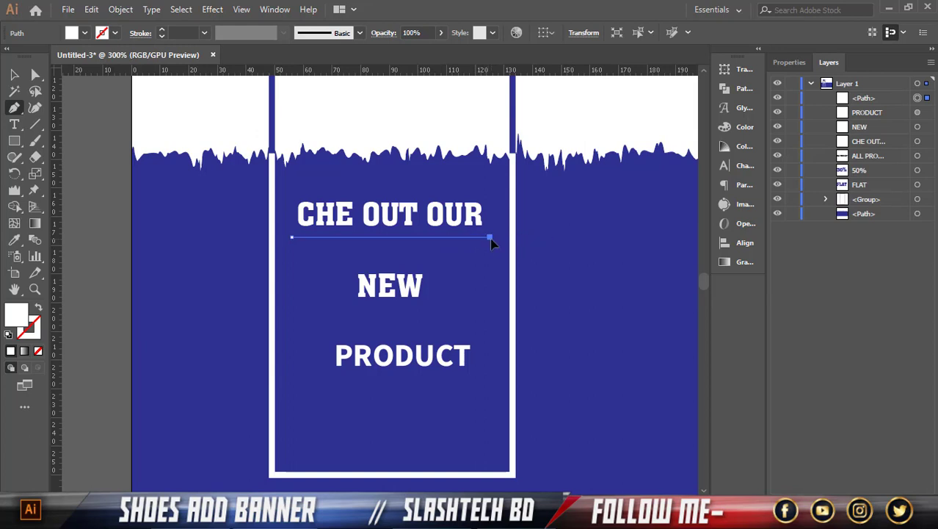
pyautogui.click(13, 76)
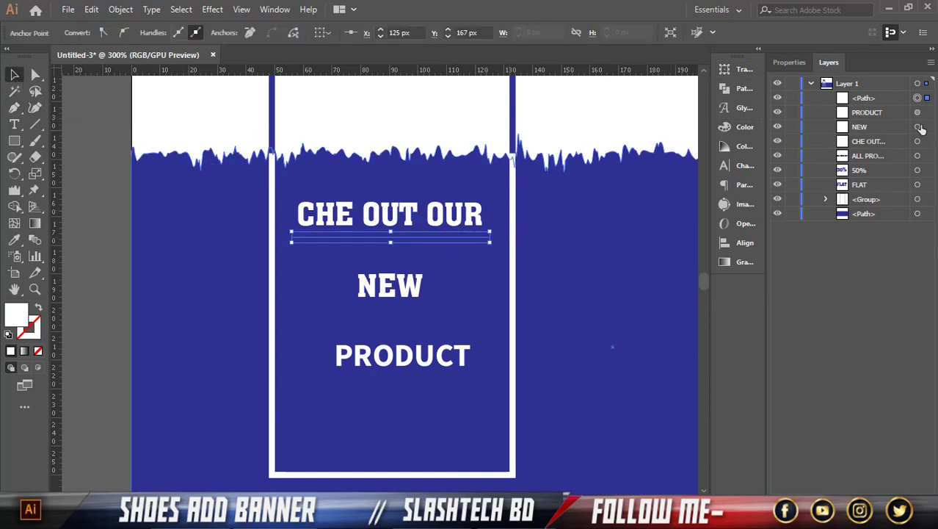
# Step: Give the line a thicker white stroke with no fill
pyautogui.click(917, 98)
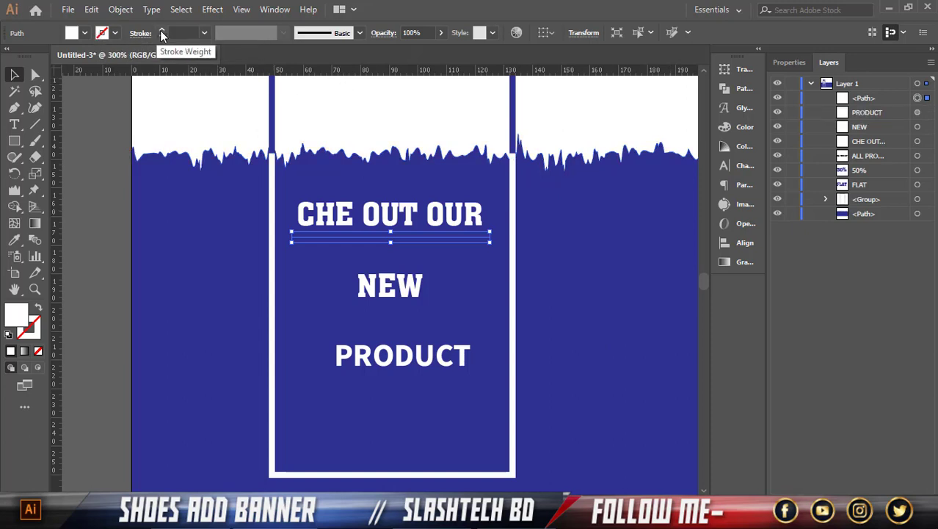
pyautogui.click(39, 307)
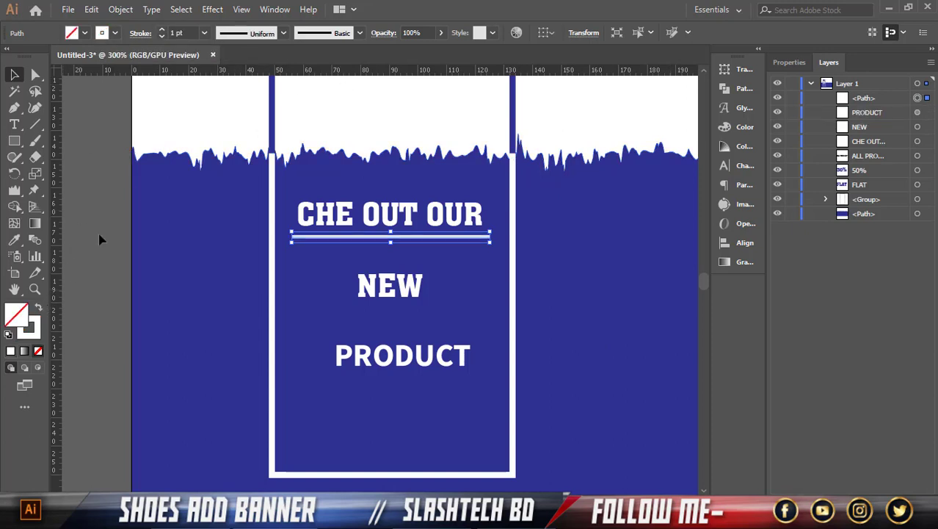
pyautogui.click(162, 29)
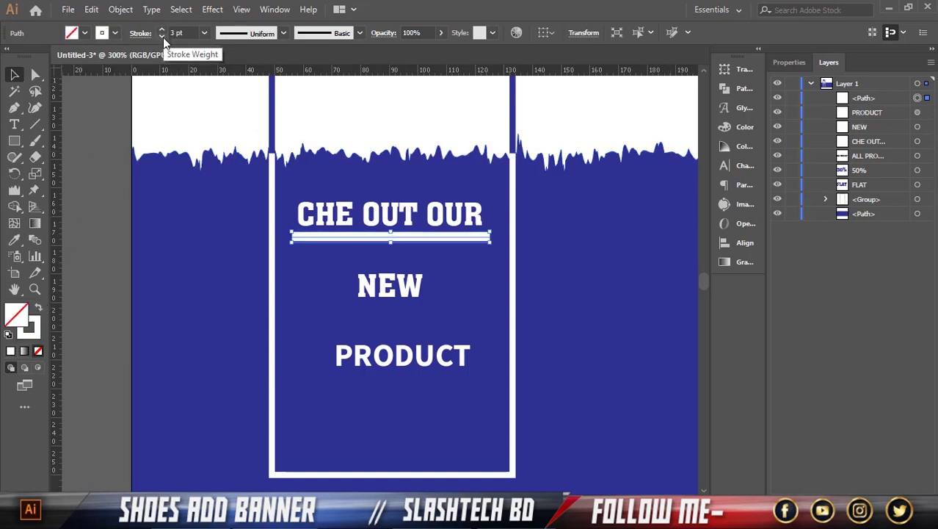
pyautogui.click(79, 176)
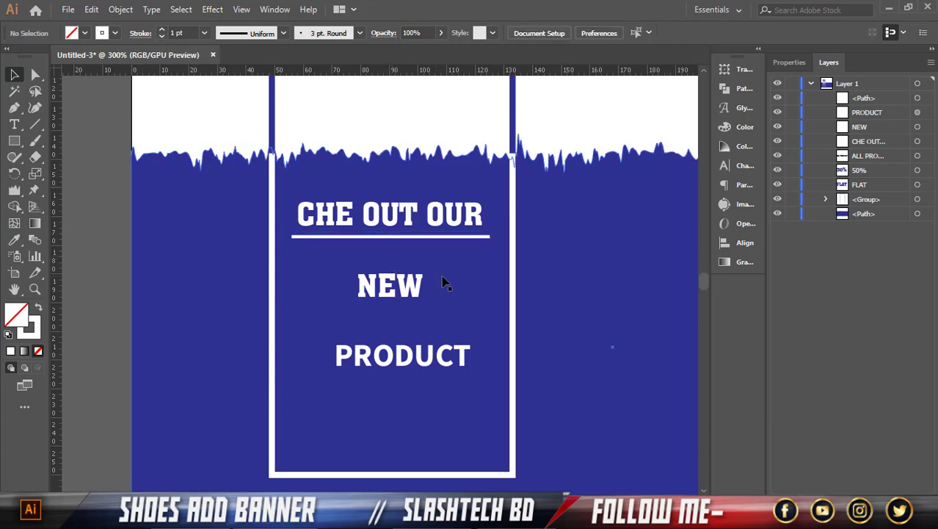
# Step: Nudge the white line slightly right and lock the navy band in Layers
pyautogui.click(424, 248)
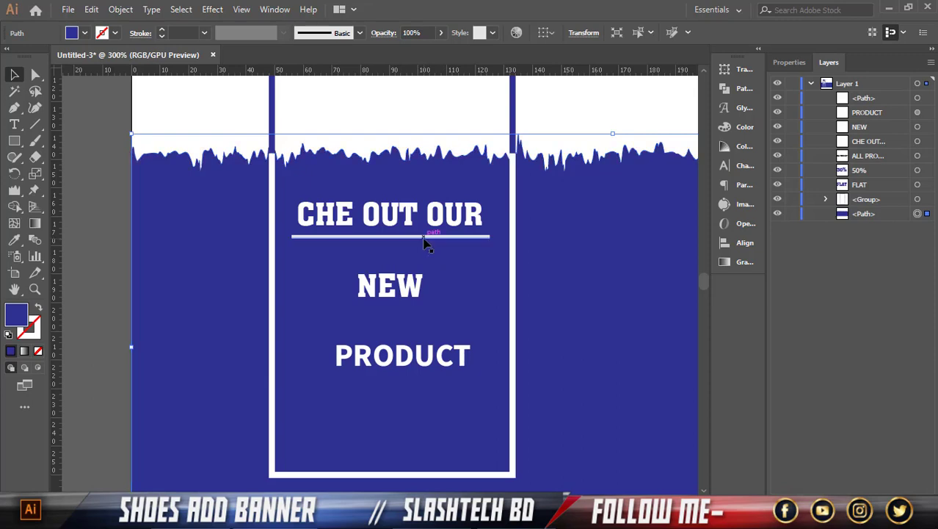
pyautogui.click(425, 237)
pyautogui.press('Right')
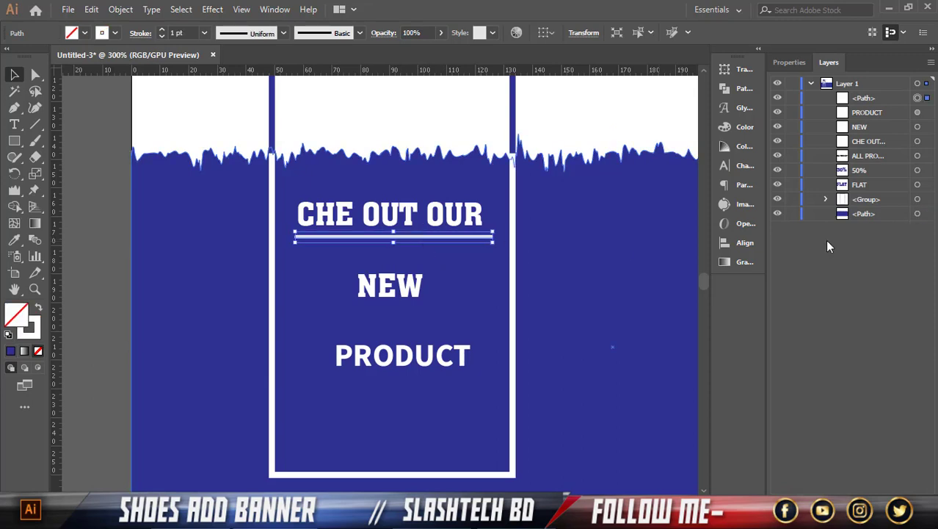
pyautogui.click(792, 213)
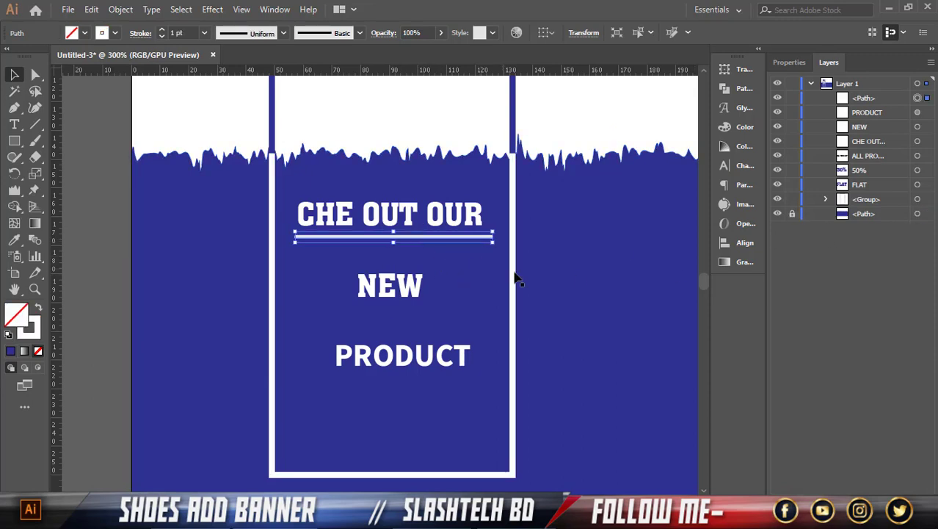
# Step: Enlarge NEW to fill the frame width
pyautogui.click(390, 287)
pyautogui.moveTo(431, 286)
pyautogui.mouseDown()
pyautogui.moveTo(485, 294)
pyautogui.moveTo(505, 281)
pyautogui.mouseUp()
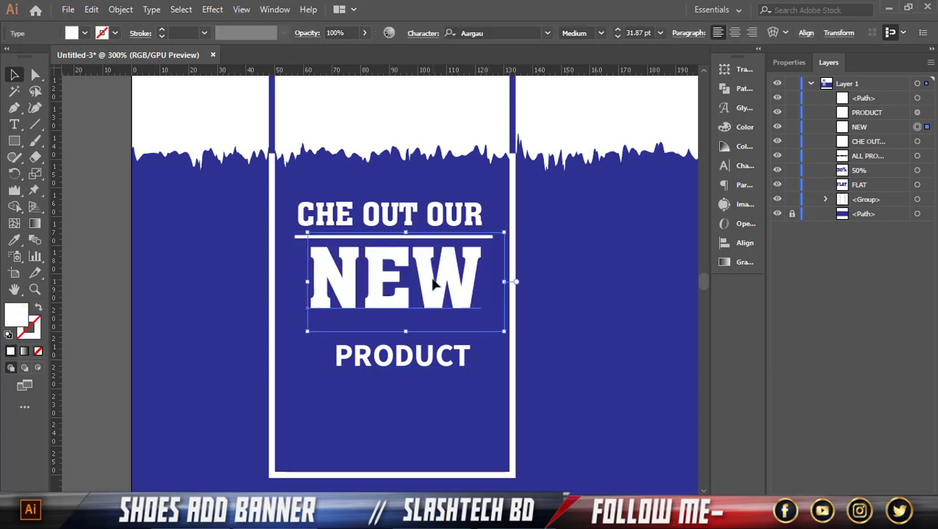
pyautogui.press('Left')
pyautogui.press('Left')
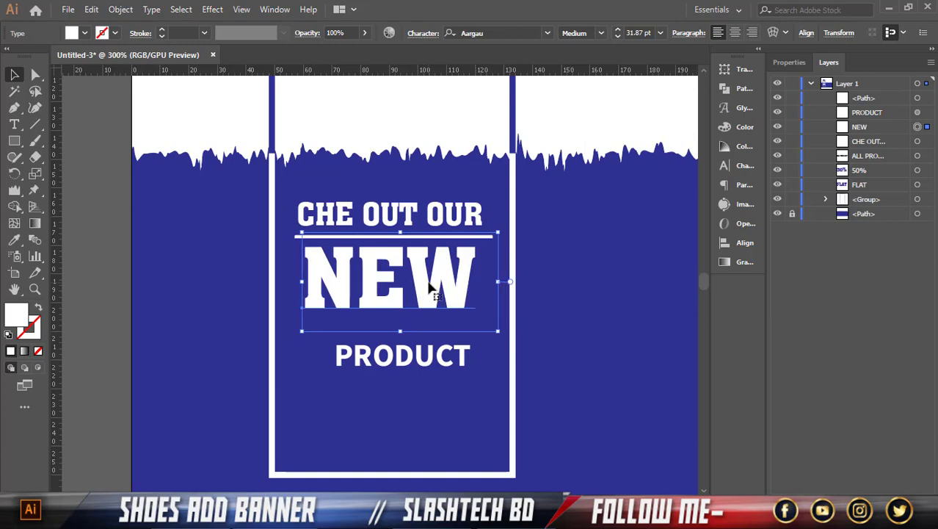
pyautogui.press('Right')
pyautogui.scroll(2, 455, 252)
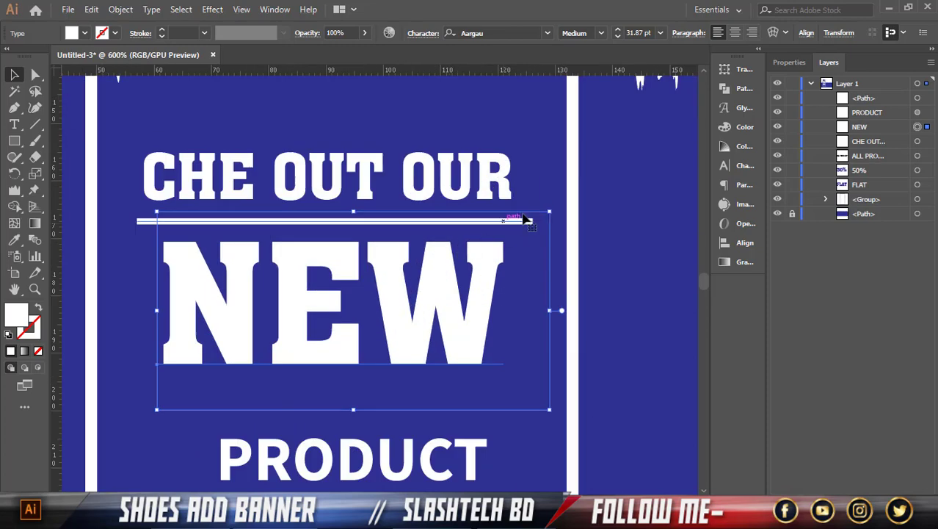
# Step: Shorten the white divider to the text width and widen NEW slightly more
pyautogui.click(528, 219)
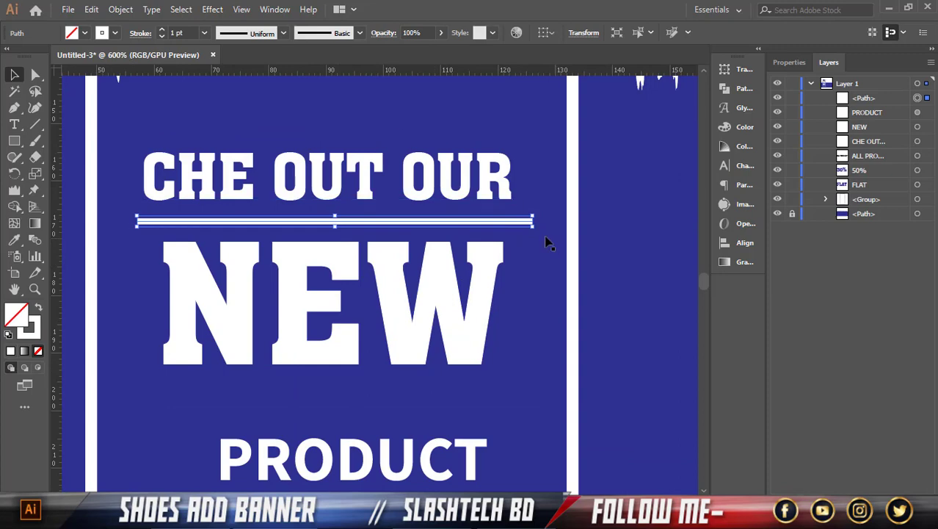
pyautogui.moveTo(534, 228); pyautogui.dragTo(496, 230)
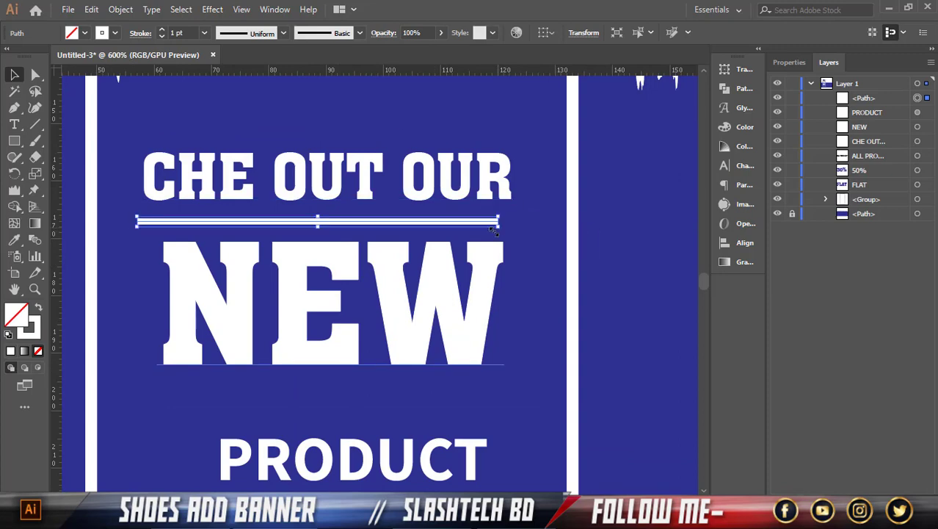
pyautogui.press('Right')
pyautogui.press('Right')
pyautogui.click(438, 295)
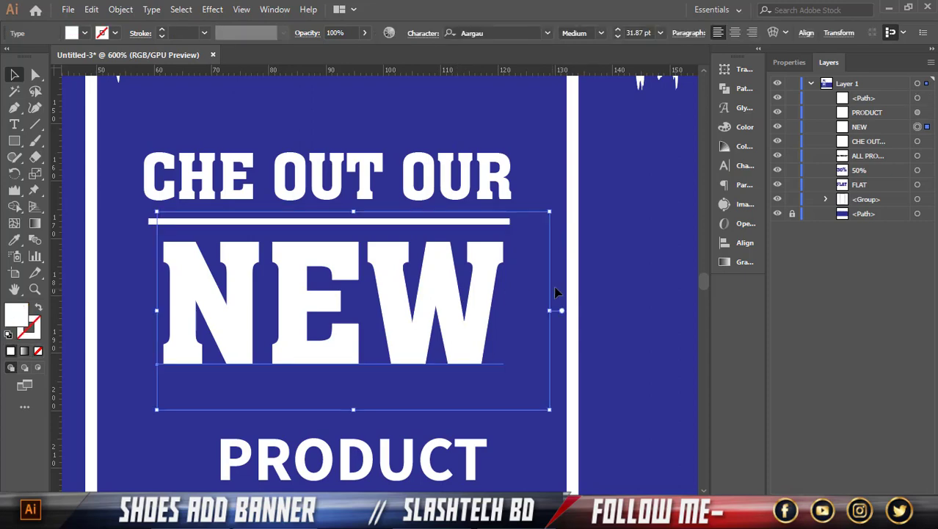
pyautogui.moveTo(555, 310); pyautogui.dragTo(554, 311)
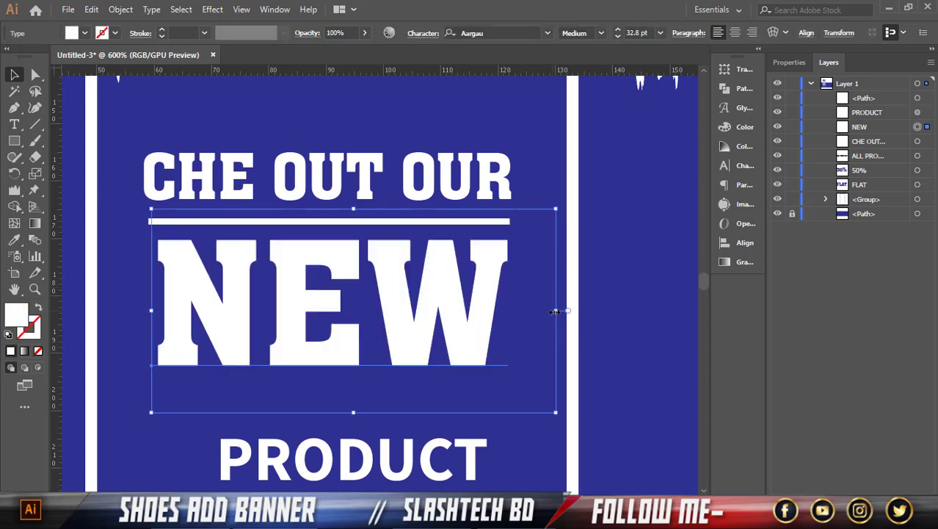
pyautogui.press('Left')
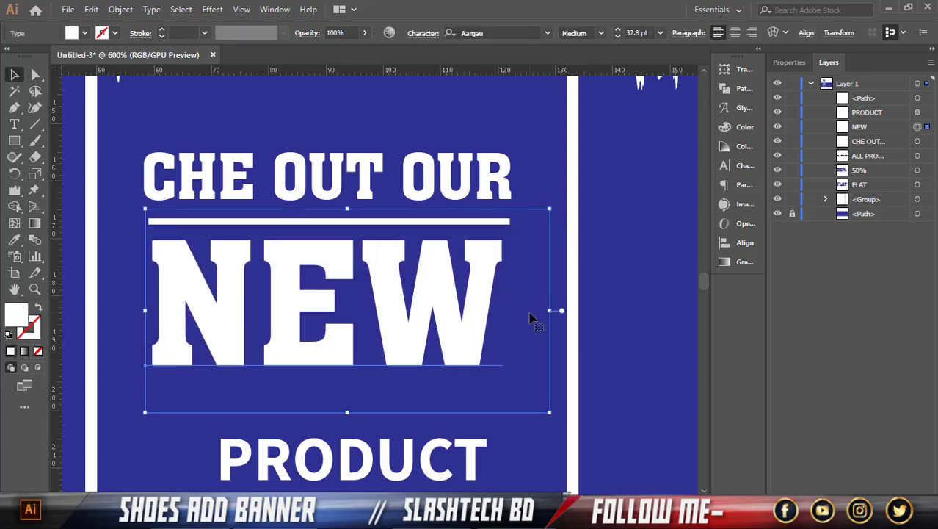
pyautogui.scroll(-1, 530, 315)
# Step: Enlarge PRODUCT to 14.32 pt and centre it under NEW
pyautogui.click(419, 429)
pyautogui.scroll(-1, 424, 411)
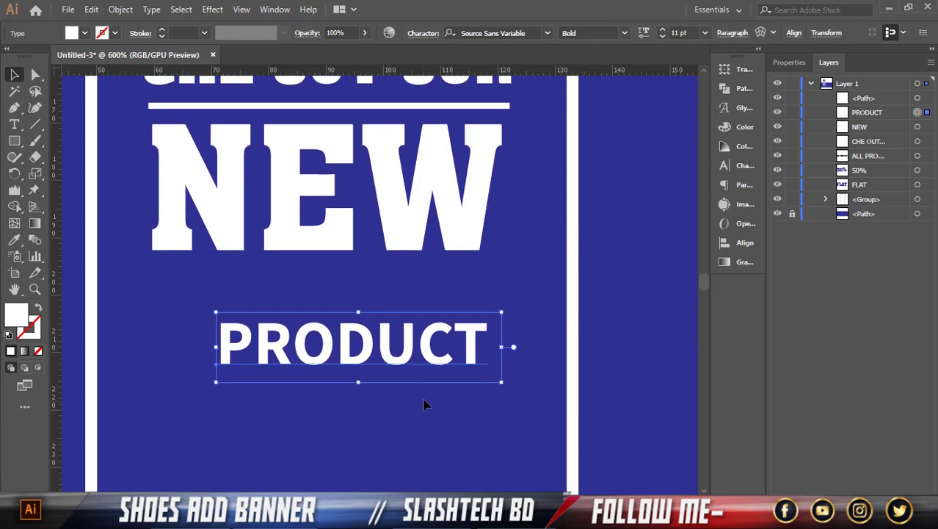
pyautogui.scroll(-2, 413, 360)
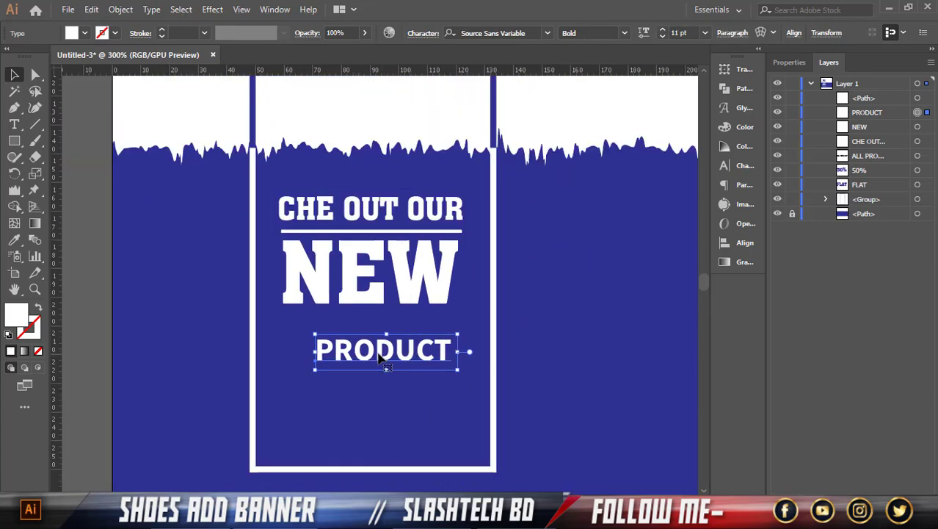
pyautogui.moveTo(458, 351)
pyautogui.mouseDown()
pyautogui.moveTo(478, 353)
pyautogui.moveTo(433, 359)
pyautogui.mouseUp()
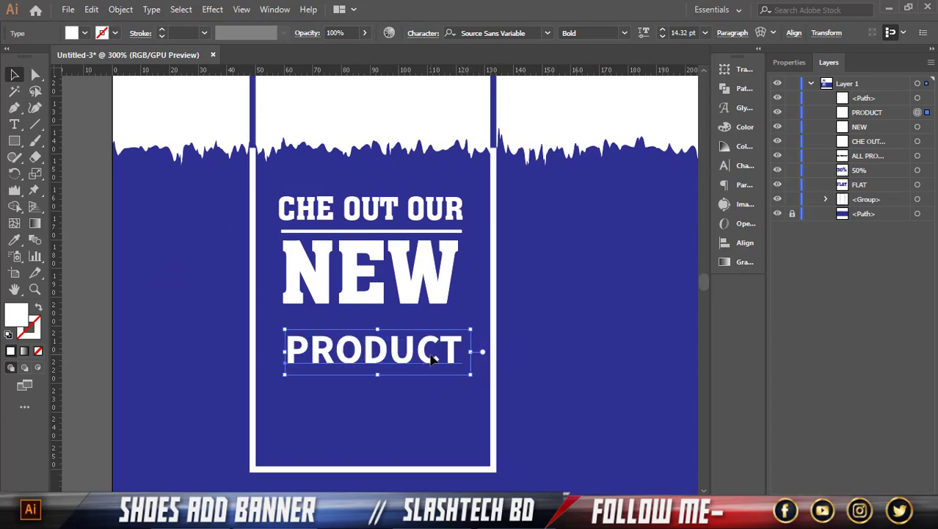
pyautogui.press('Left')
pyautogui.scroll(-3, 430, 347)
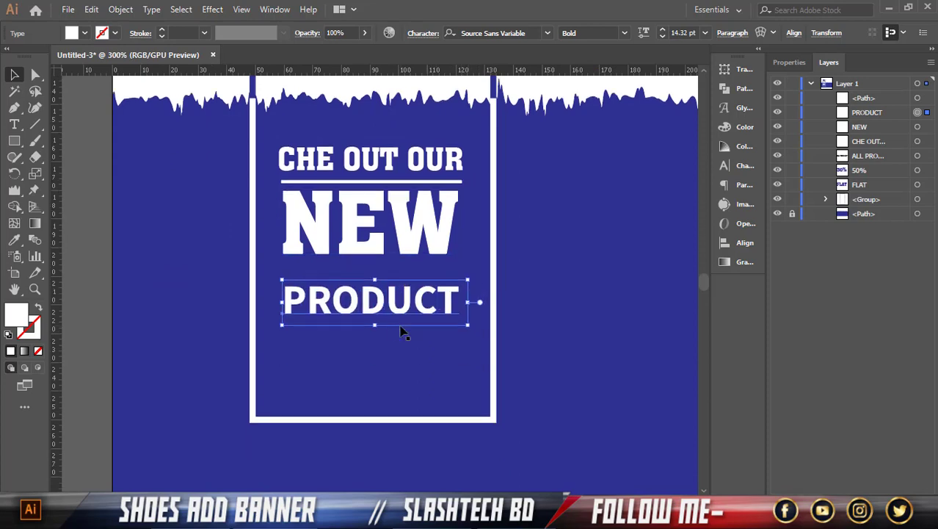
pyautogui.scroll(1, 402, 330)
pyautogui.click(97, 203)
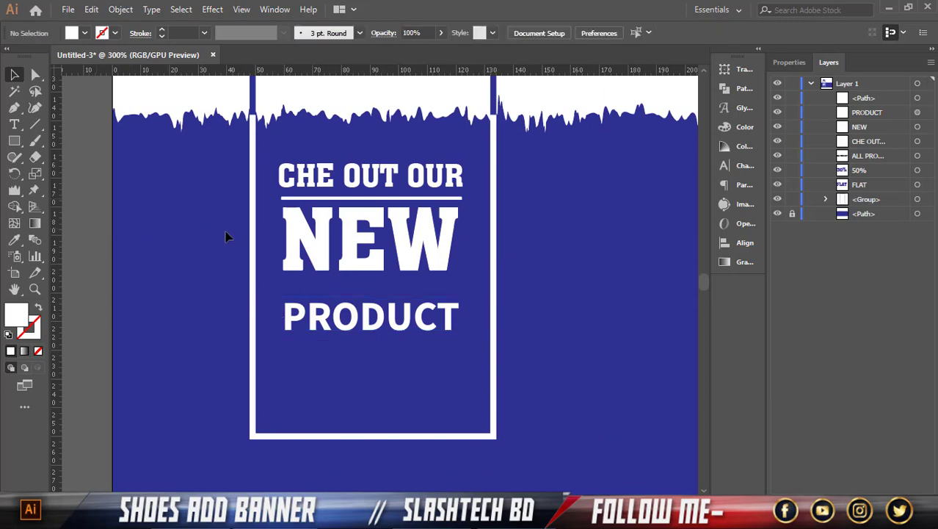
pyautogui.scroll(2, 227, 232)
pyautogui.scroll(-1, 231, 224)
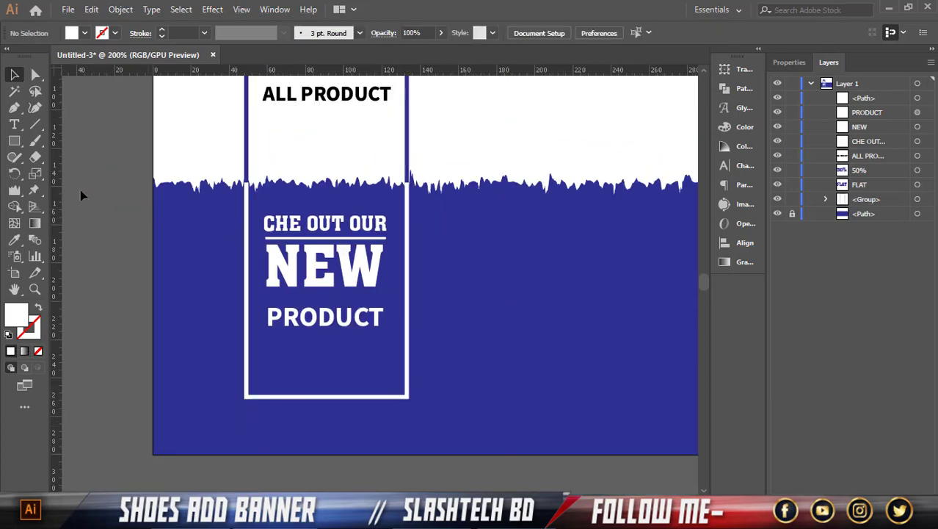
# Step: Draw a white rectangle across the bottom of the frame
pyautogui.click(14, 141)
pyautogui.scroll(2, 217, 352)
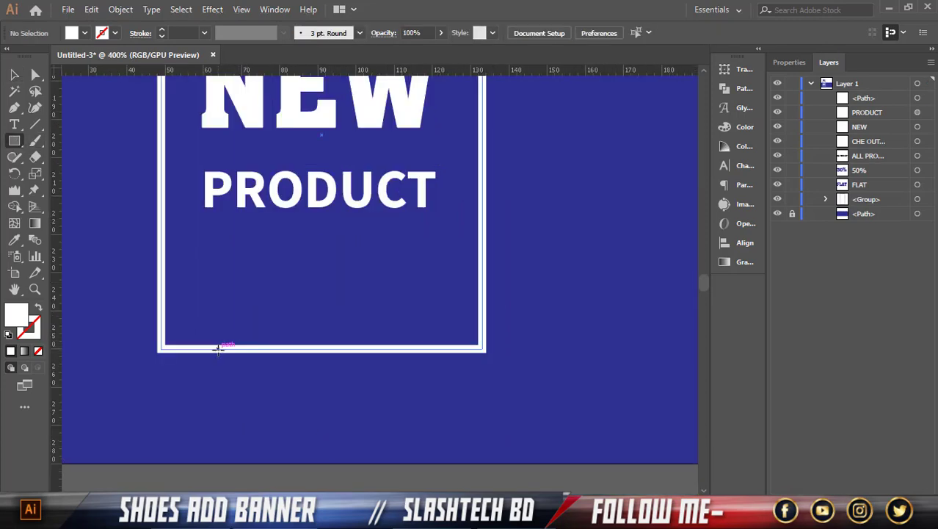
pyautogui.moveTo(218, 349)
pyautogui.mouseDown()
pyautogui.moveTo(444, 295)
pyautogui.moveTo(459, 279)
pyautogui.mouseUp()
pyautogui.click(13, 74)
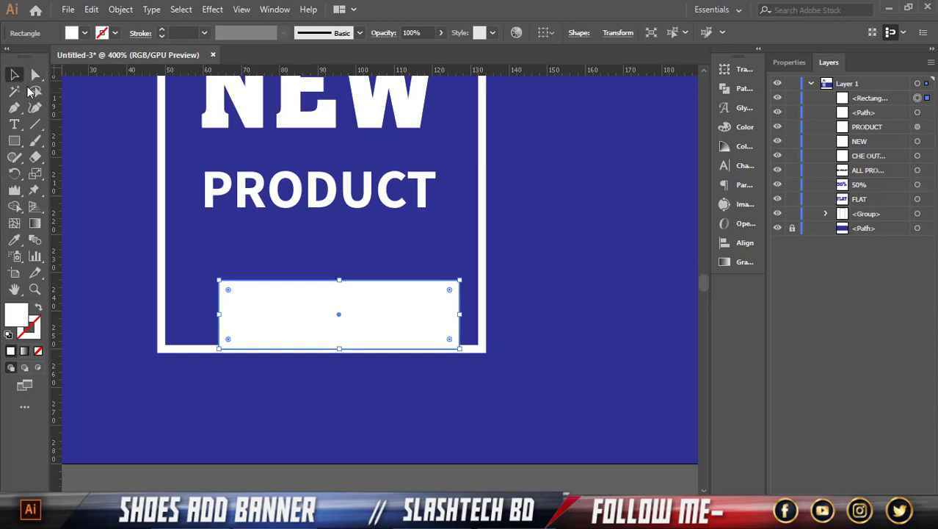
pyautogui.click(84, 126)
# Step: Shorten the white box, shift it left, and Alt-drag a PRODUCT copy onto it
pyautogui.click(289, 320)
pyautogui.press('Left')
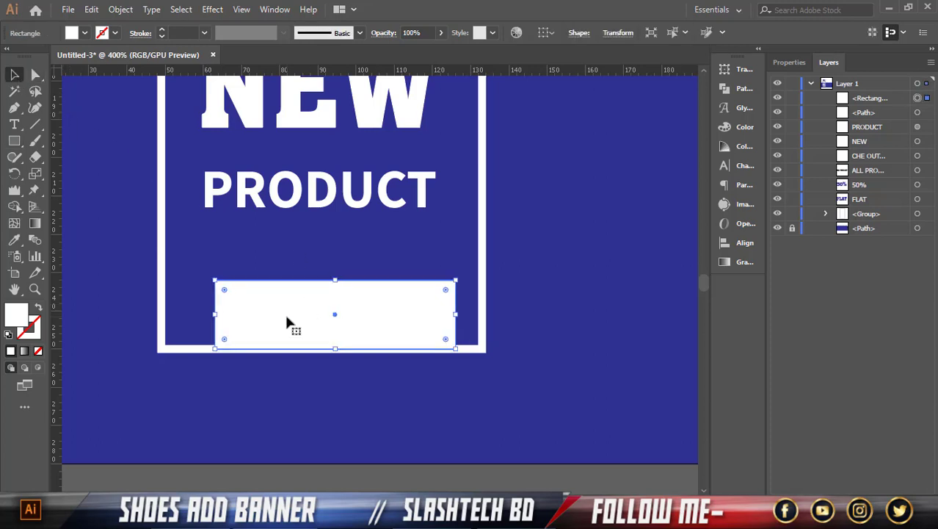
pyautogui.press('Left')
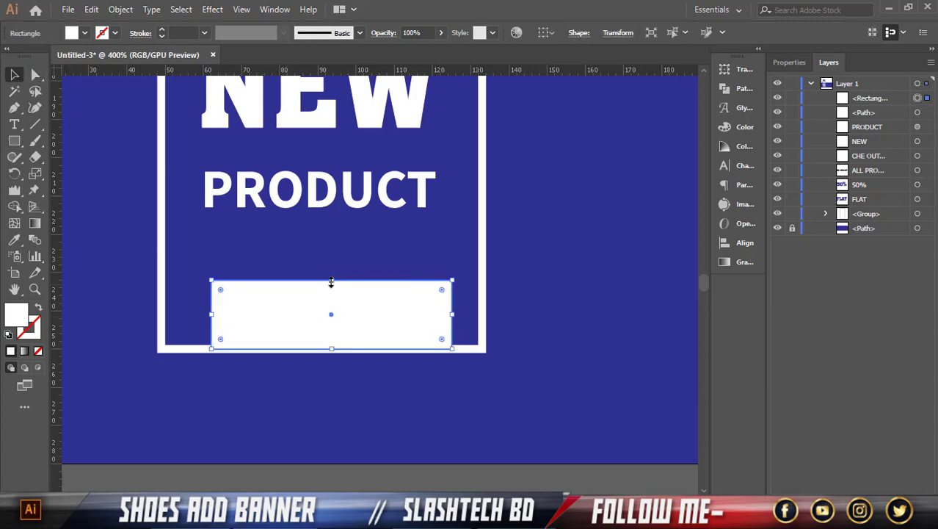
pyautogui.moveTo(331, 280); pyautogui.dragTo(332, 291)
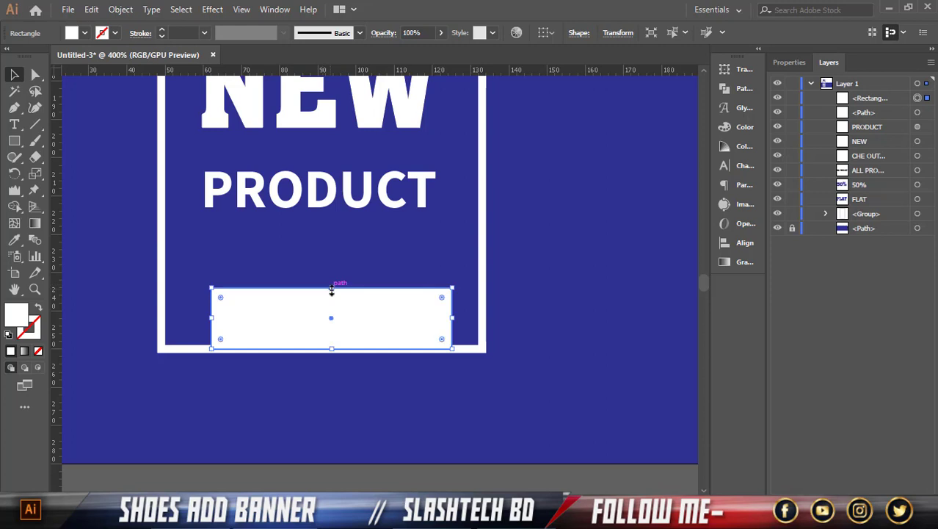
pyautogui.press('Left')
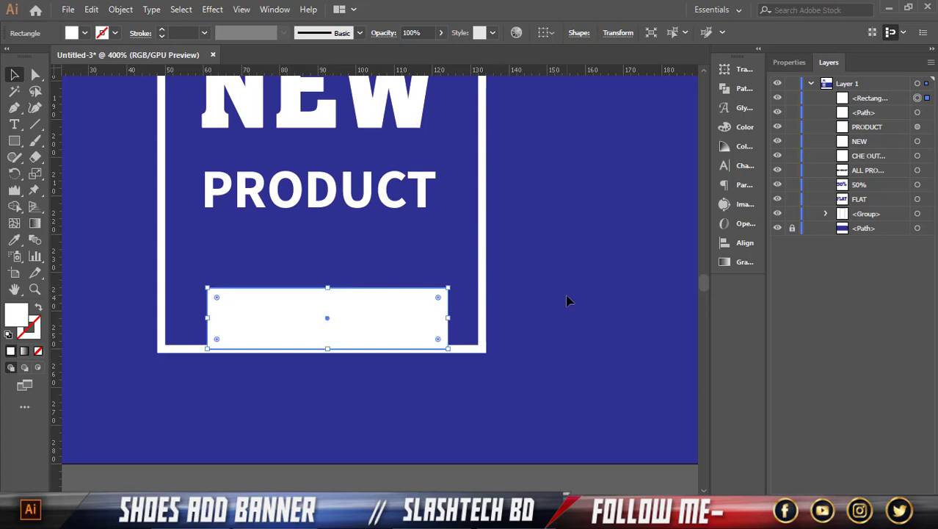
pyautogui.click(566, 299)
pyautogui.scroll(-2, 513, 282)
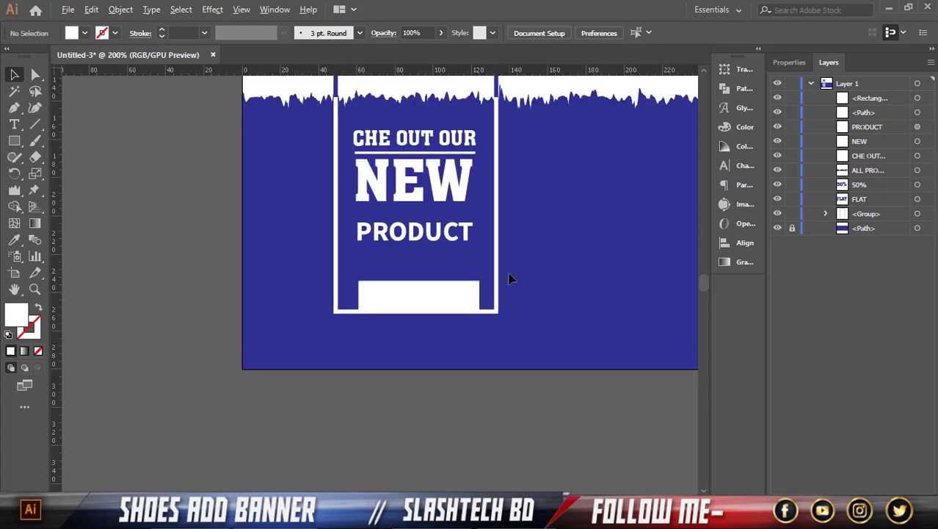
pyautogui.click(437, 284)
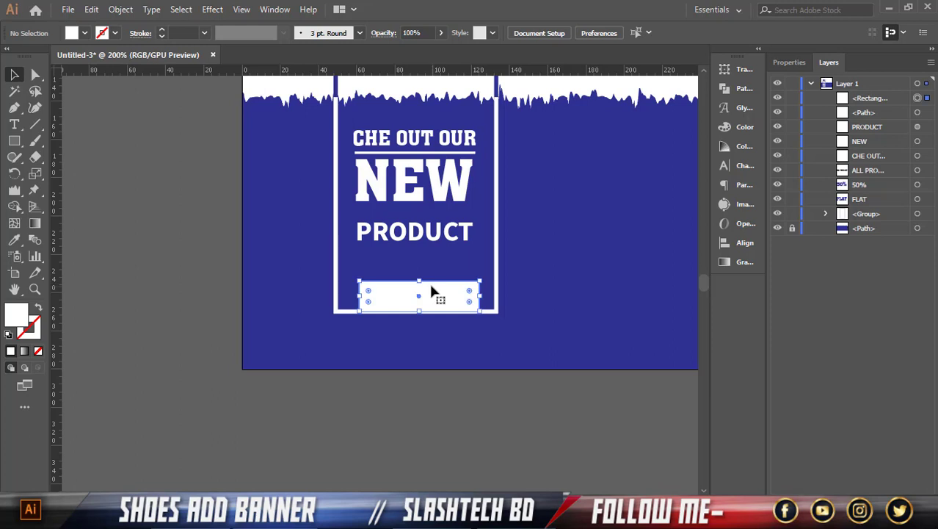
pyautogui.click(553, 294)
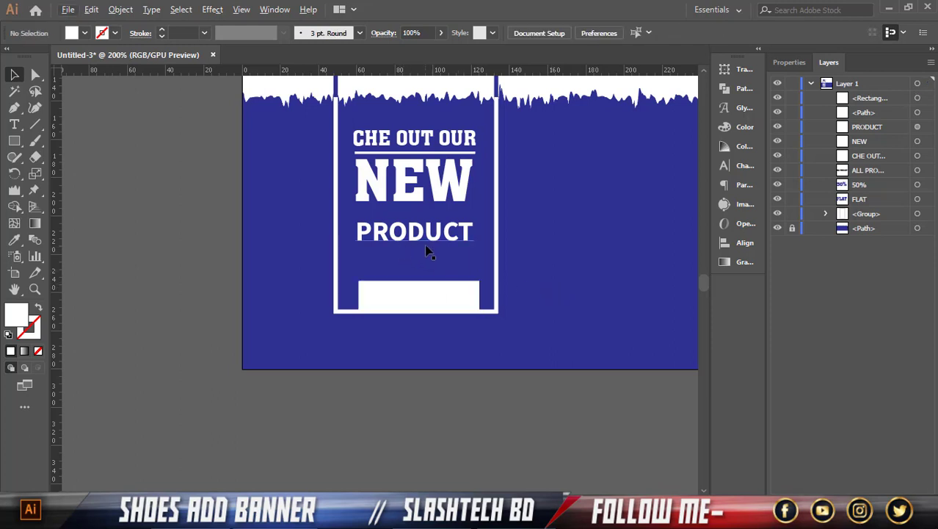
pyautogui.keyDown('alt'); pyautogui.moveTo(428, 248); pyautogui.dragTo(428, 314); pyautogui.keyUp('alt')
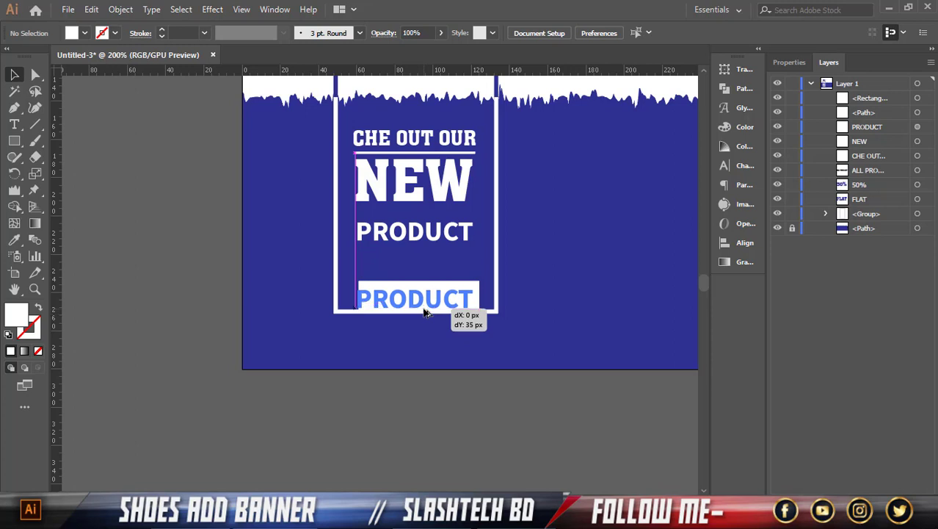
# Step: Make the copied PRODUCT text black and bring it to the front
pyautogui.click(84, 34)
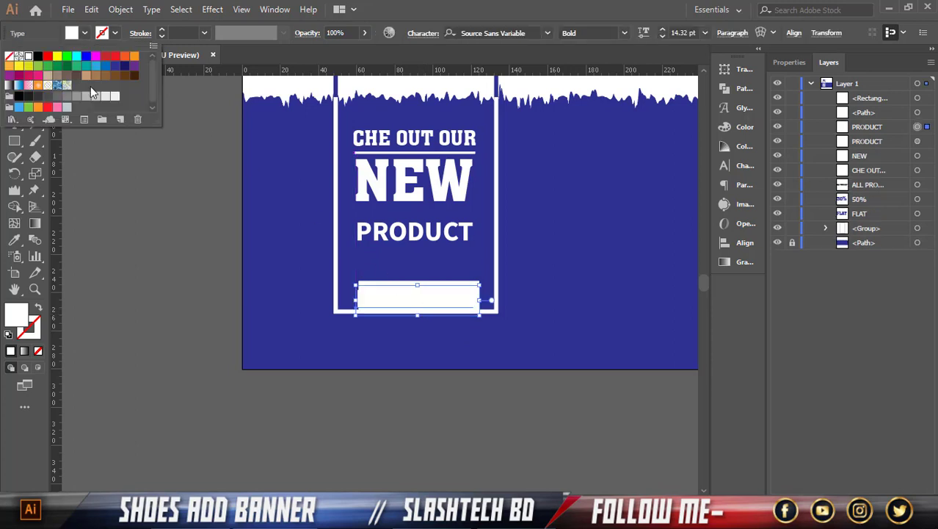
pyautogui.click(38, 57)
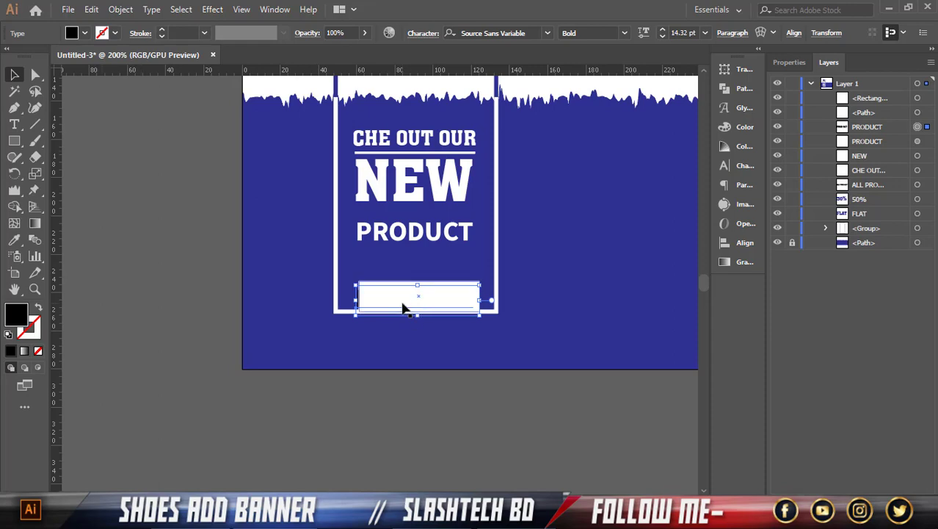
pyautogui.rightClick(403, 308)
pyautogui.moveTo(477, 232)
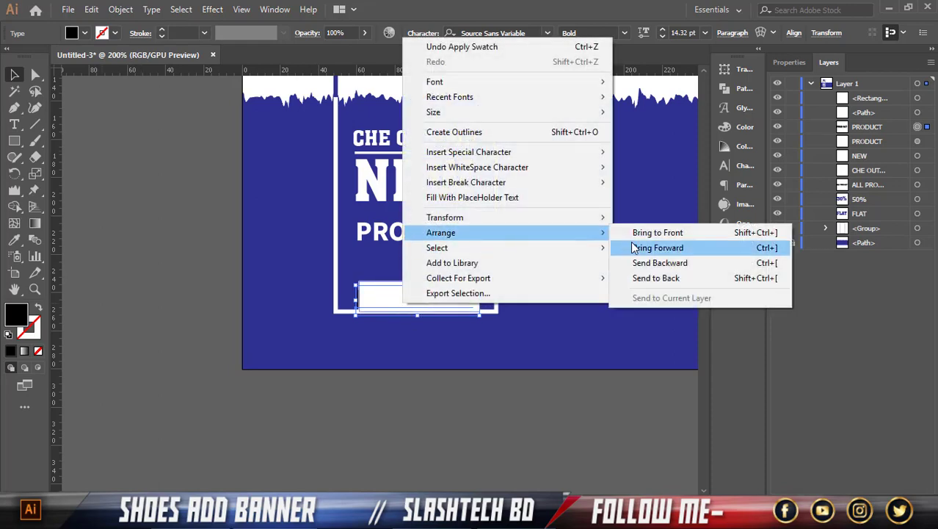
pyautogui.click(639, 233)
# Step: Enter the copied PRODUCT text and select all its letters for retyping
pyautogui.scroll(2, 457, 297)
pyautogui.doubleClick(457, 297)
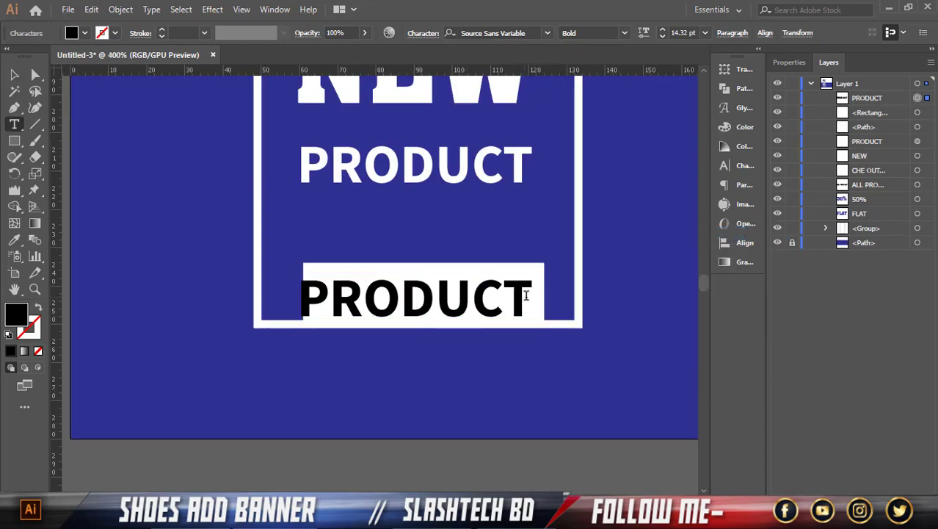
pyautogui.moveTo(530, 297); pyautogui.dragTo(300, 286)
# Step: Retype the copied text as SHOP NOW, correcting the typos
pyautogui.write('SJ')
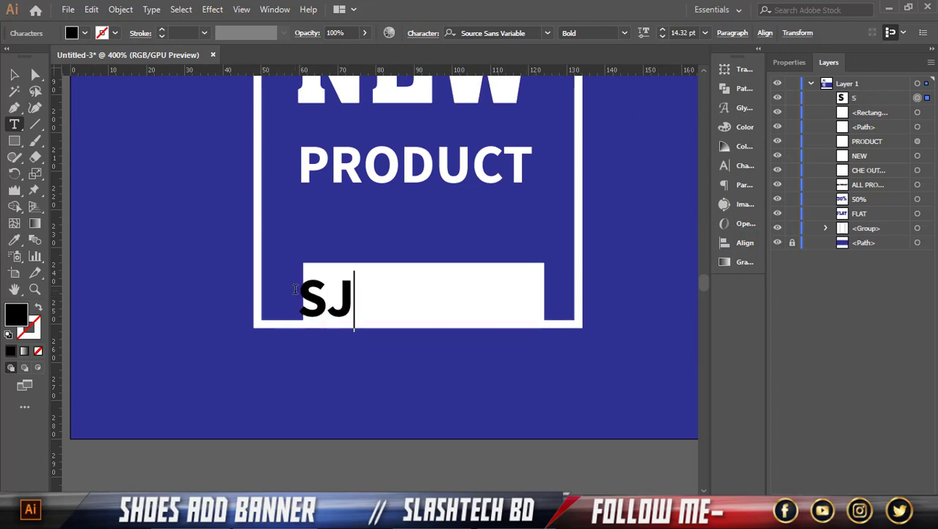
pyautogui.press('BackSpace')
pyautogui.write('HOP ')
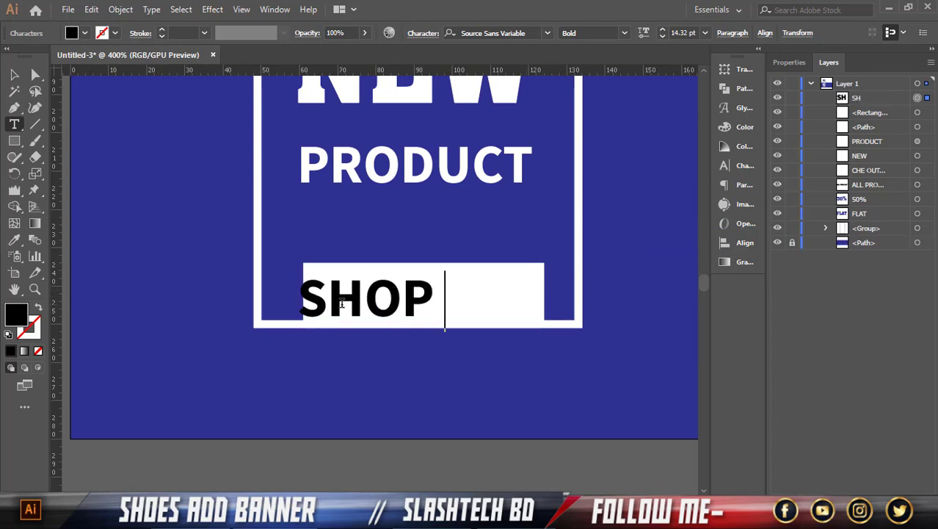
pyautogui.write('NP')
pyautogui.press('BackSpace')
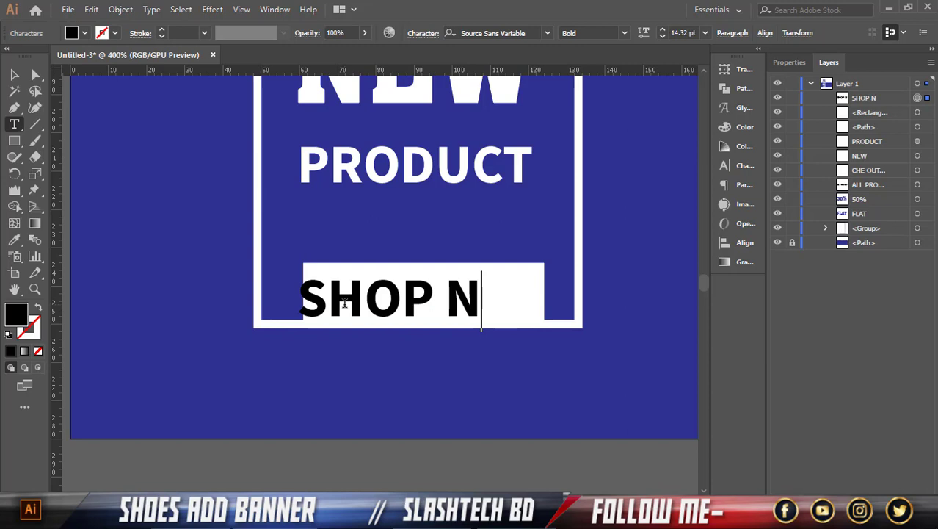
pyautogui.write('OW')
pyautogui.click(14, 74)
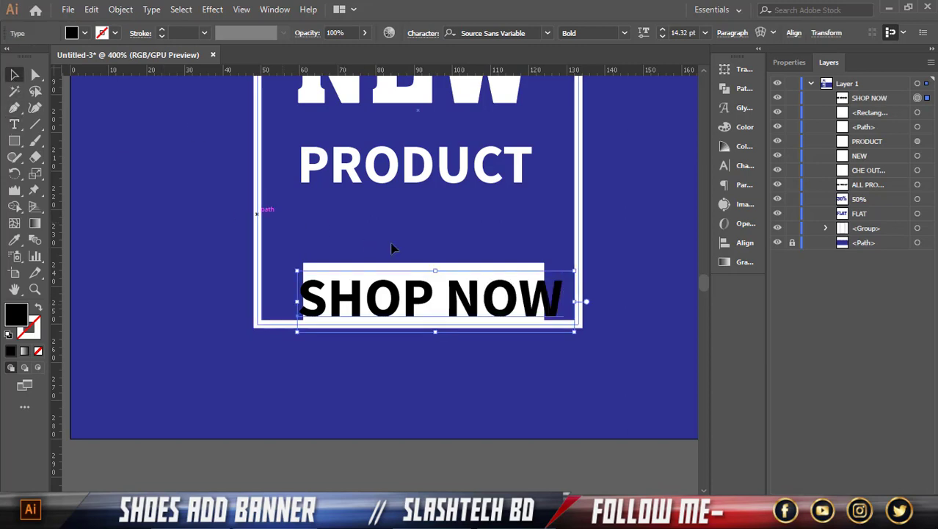
# Step: Shrink SHOP NOW to 11.2 pt and centre it on the white box
pyautogui.moveTo(575, 302); pyautogui.dragTo(547, 300)
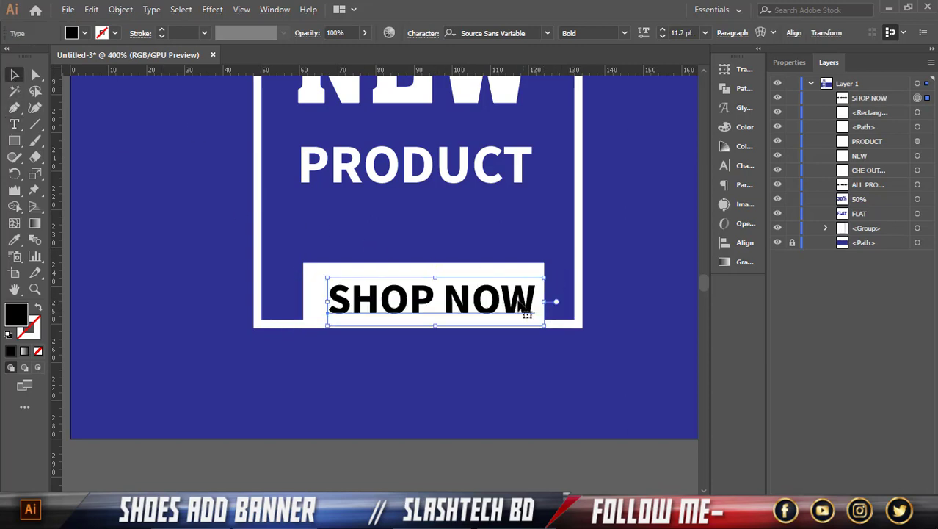
pyautogui.press('Left')
pyautogui.press('Left')
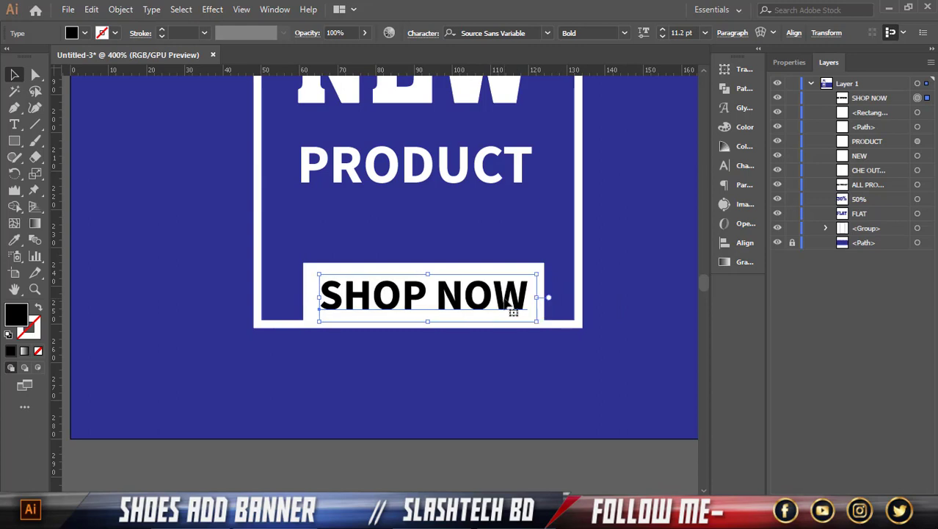
pyautogui.click(391, 366)
pyautogui.keyDown('alt'); pyautogui.scroll(-1, 309, 320); pyautogui.keyUp('alt')
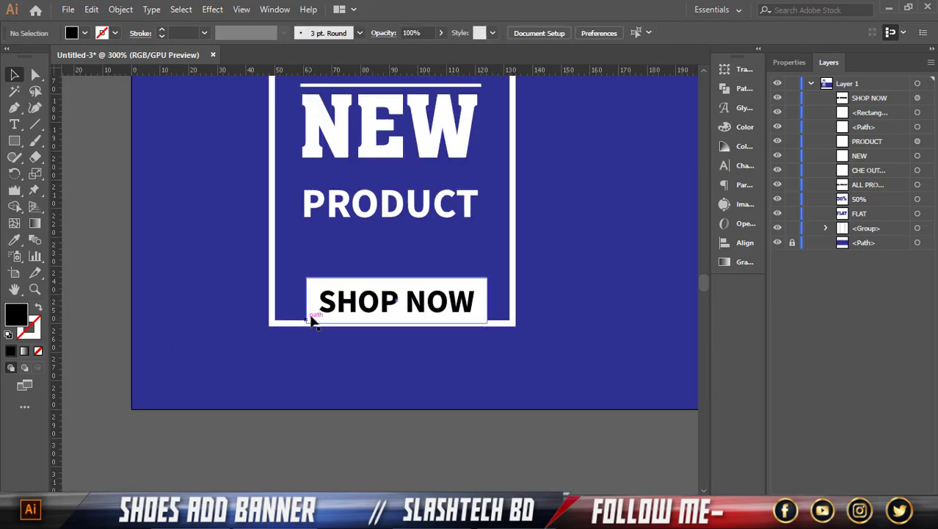
pyautogui.keyDown('alt'); pyautogui.scroll(-1, 321, 301); pyautogui.keyUp('alt')
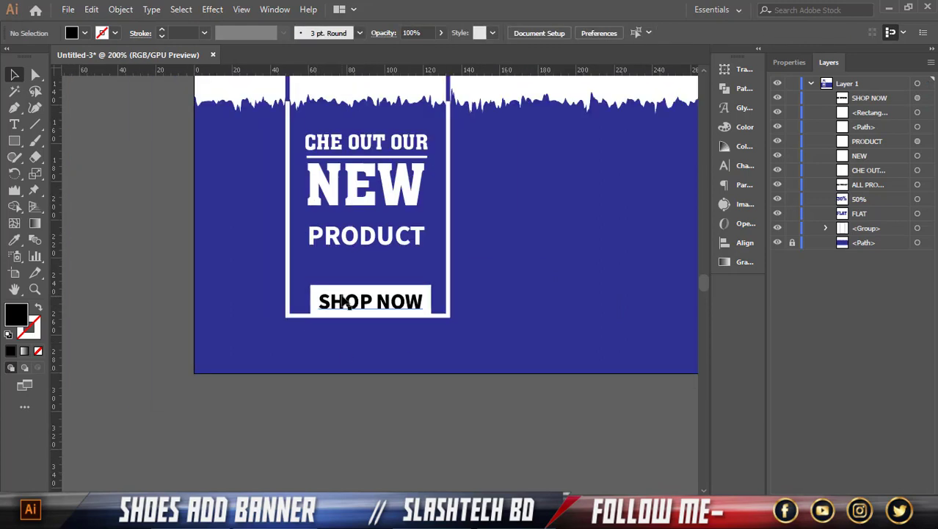
pyautogui.keyDown('alt'); pyautogui.scroll(-1, 350, 301); pyautogui.keyUp('alt')
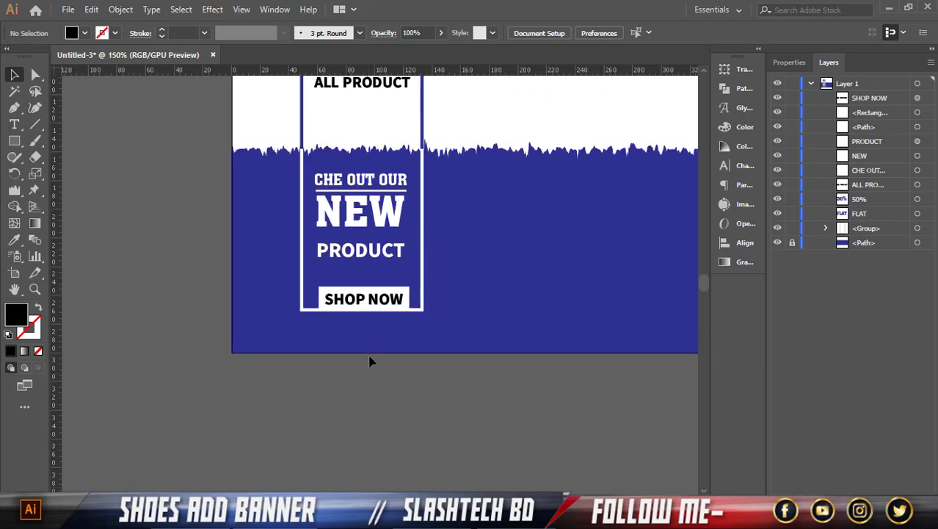
pyautogui.scroll(2, 374, 352)
pyautogui.scroll(2, 382, 335)
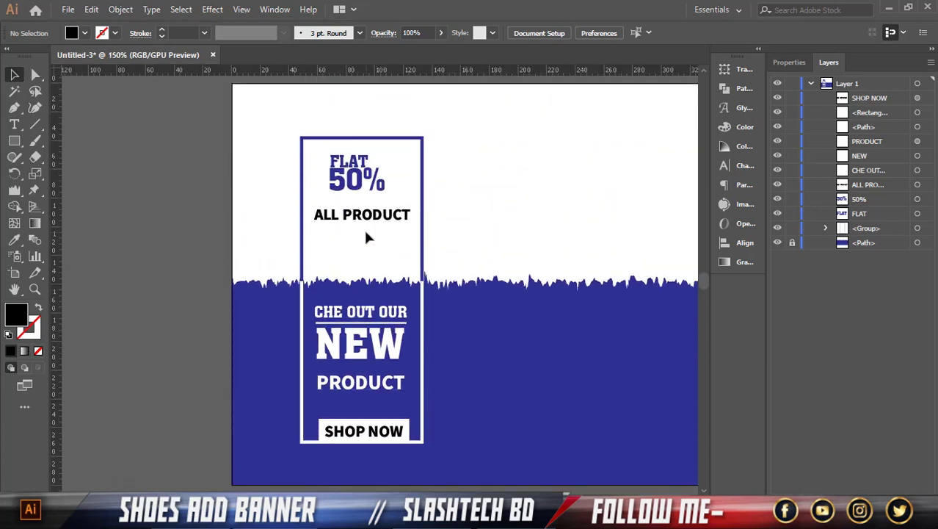
pyautogui.keyDown('alt'); pyautogui.scroll(1, 367, 237); pyautogui.keyUp('alt')
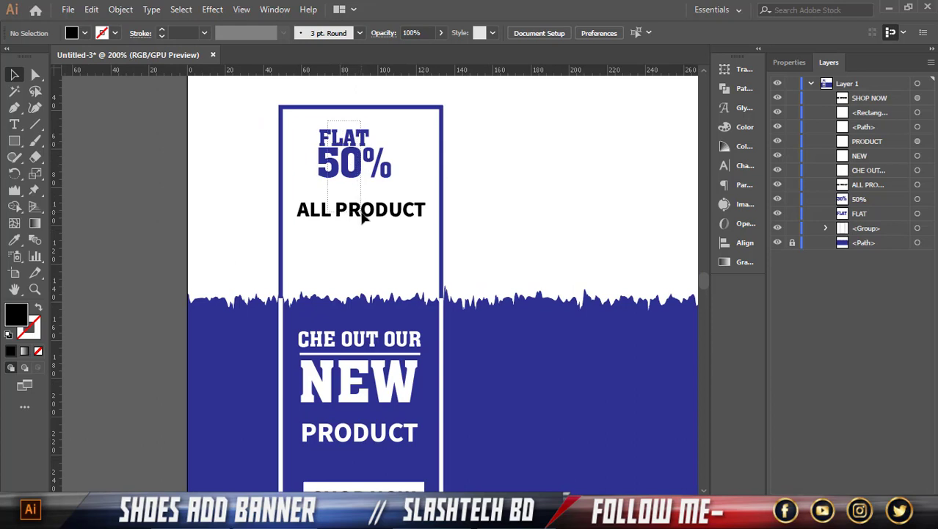
# Step: Move the frame group down slightly
pyautogui.moveTo(362, 213); pyautogui.dragTo(363, 214)
pyautogui.moveTo(432, 173); pyautogui.dragTo(433, 174)
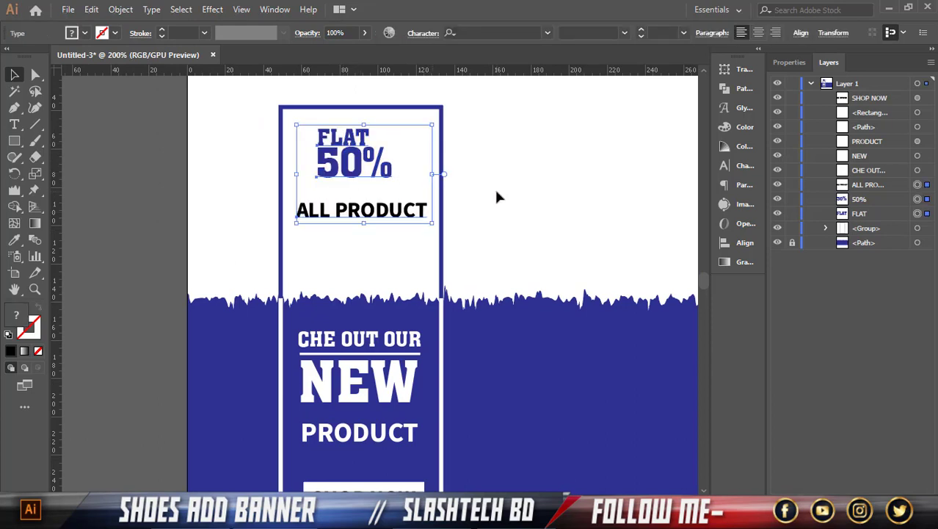
pyautogui.click(496, 191)
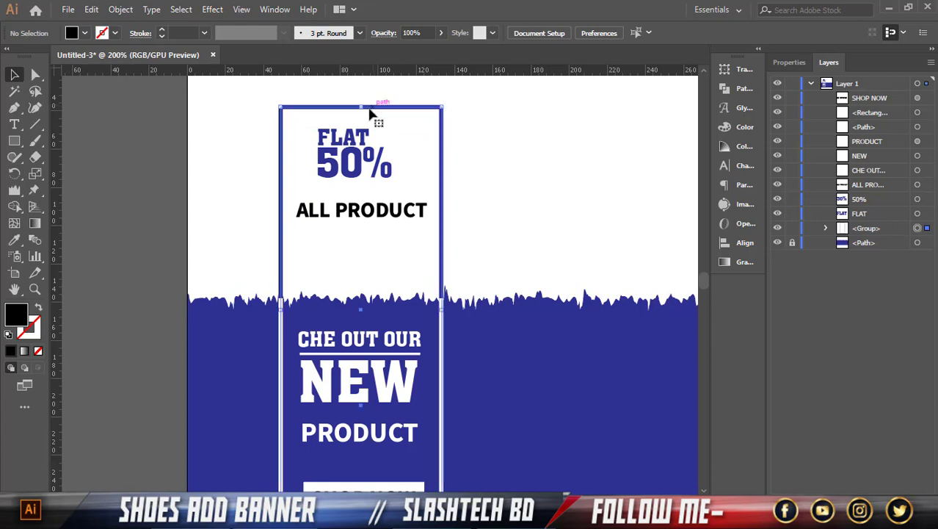
pyautogui.moveTo(373, 109); pyautogui.dragTo(373, 117)
pyautogui.click(473, 162)
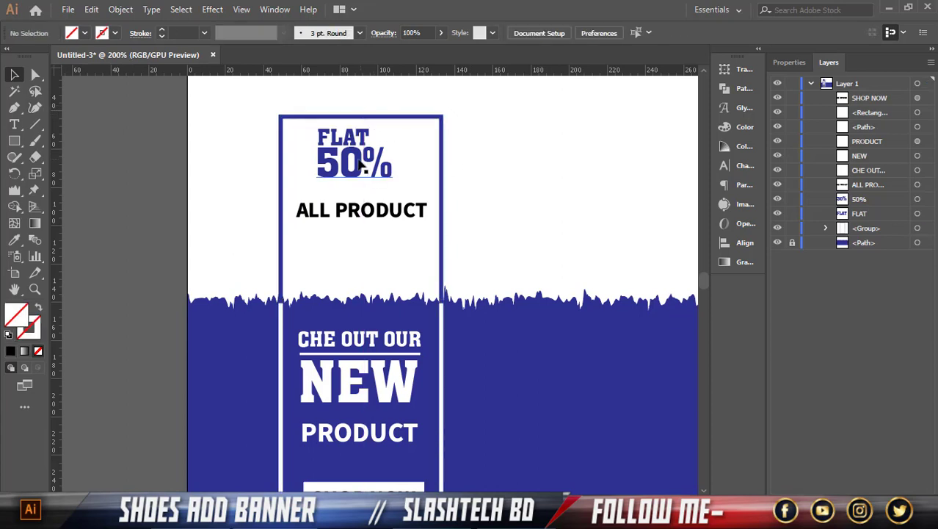
# Step: Move FLAT, 50% and ALL PRODUCT further down inside the frame together
pyautogui.click(356, 175)
pyautogui.keyDown('shift'); pyautogui.click(352, 139); pyautogui.keyUp('shift')
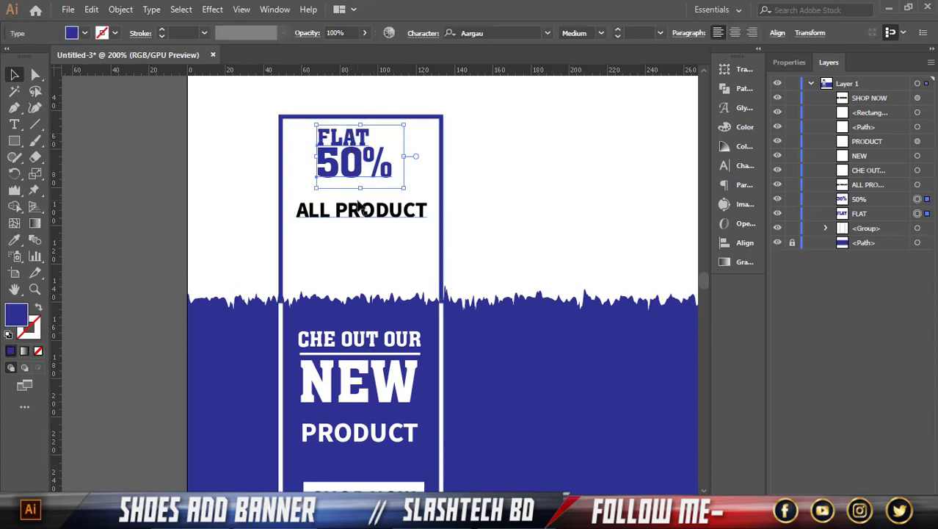
pyautogui.keyDown('shift'); pyautogui.click(360, 209); pyautogui.keyUp('shift')
pyautogui.moveTo(358, 175); pyautogui.dragTo(404, 204)
pyautogui.click(475, 192)
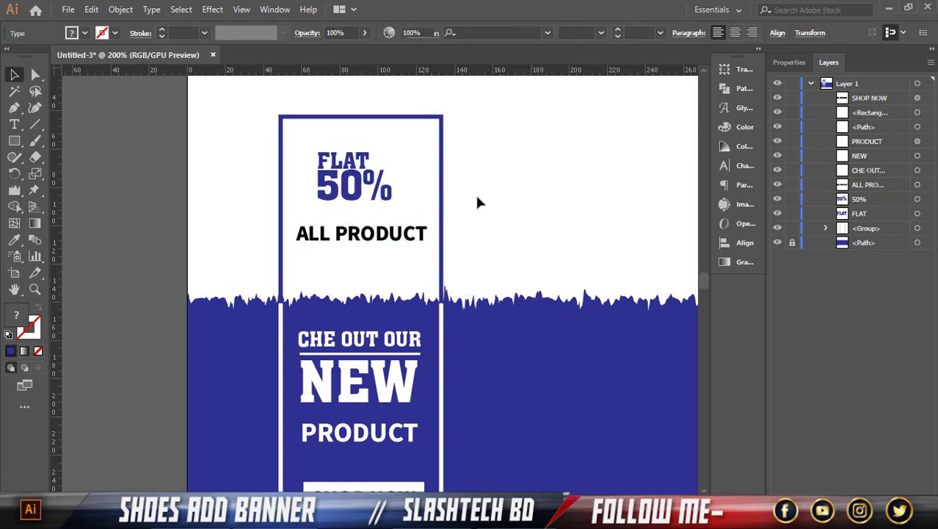
pyautogui.click(16, 109)
# Step: Draw a horizontal 0.75 pt blue line between 50% and ALL PRODUCT
pyautogui.scroll(1, 192, 151)
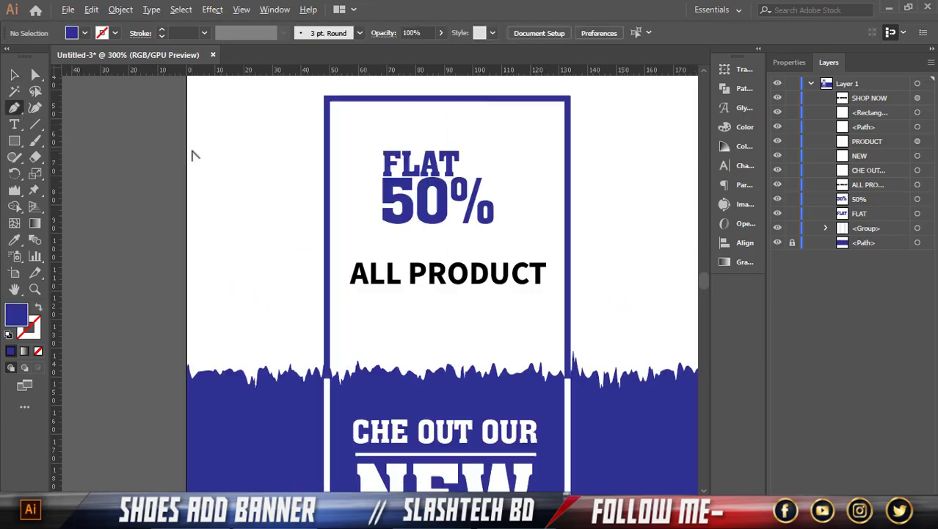
pyautogui.scroll(1, 486, 236)
pyautogui.scroll(-1, 368, 232)
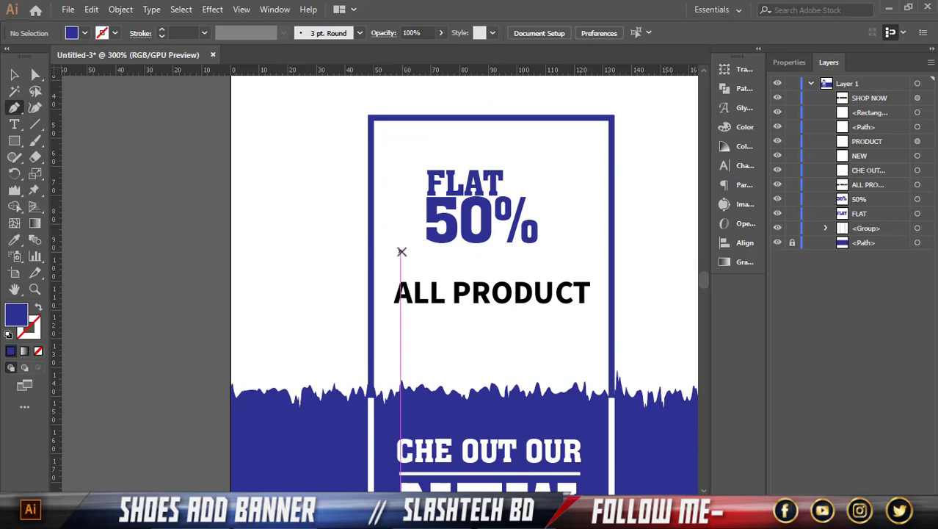
pyautogui.click(399, 255)
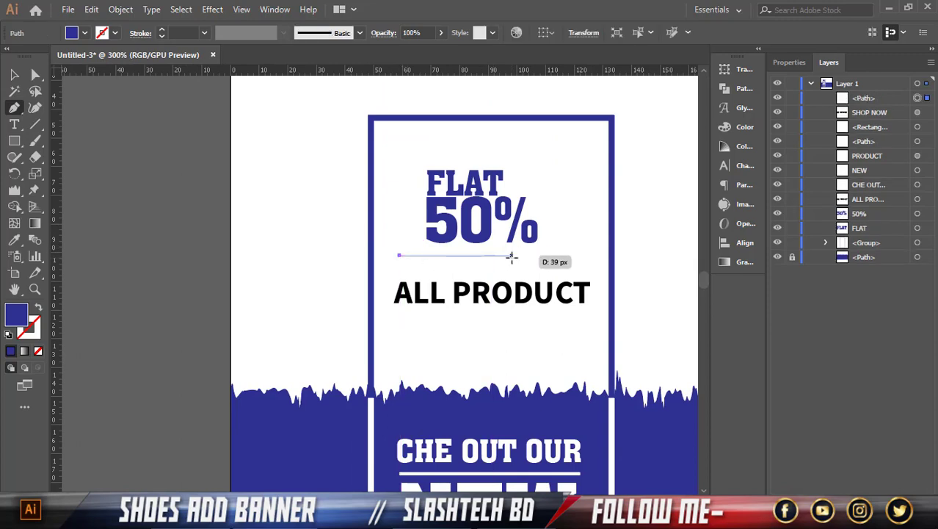
pyautogui.click(544, 254)
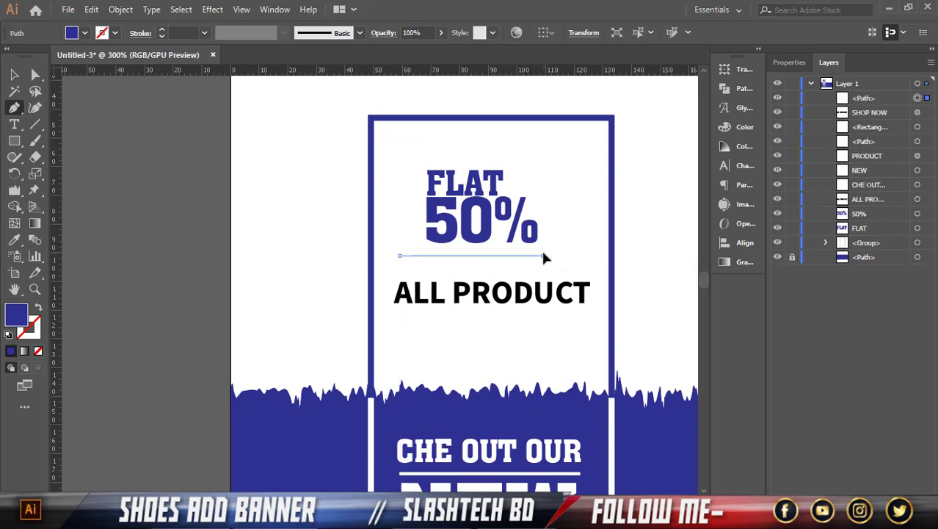
pyautogui.press('v')
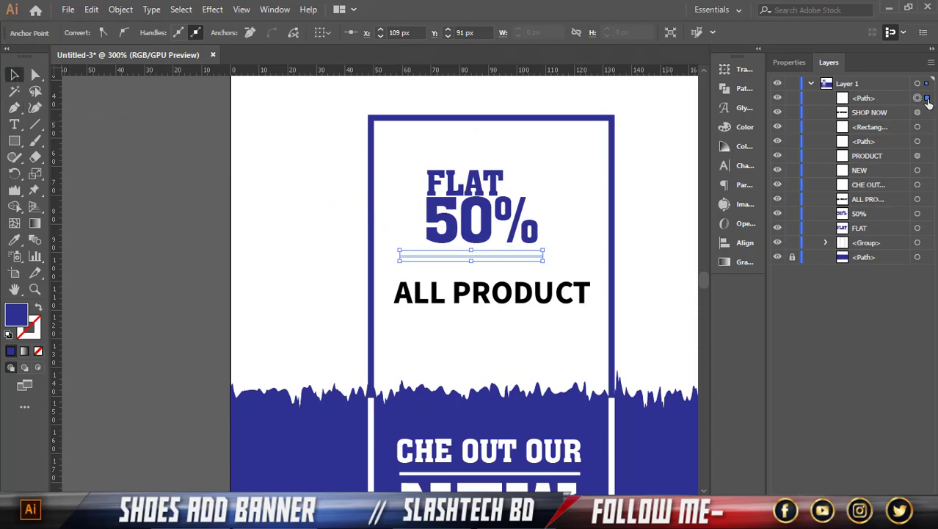
pyautogui.click(162, 32)
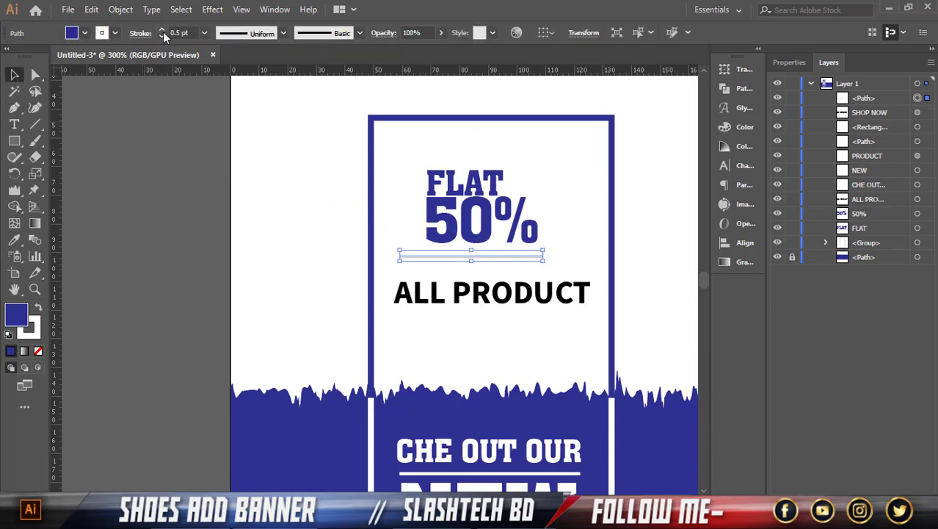
pyautogui.click(115, 33)
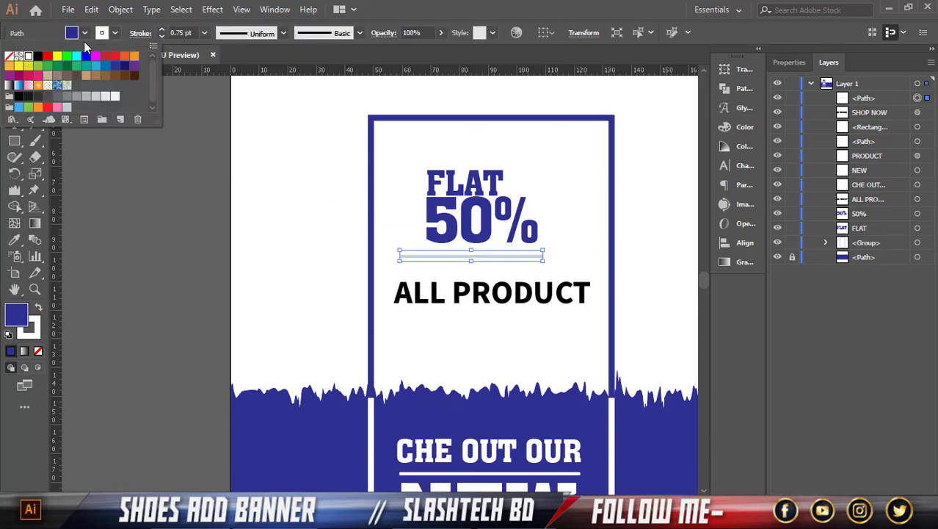
pyautogui.click(38, 309)
pyautogui.click(39, 309)
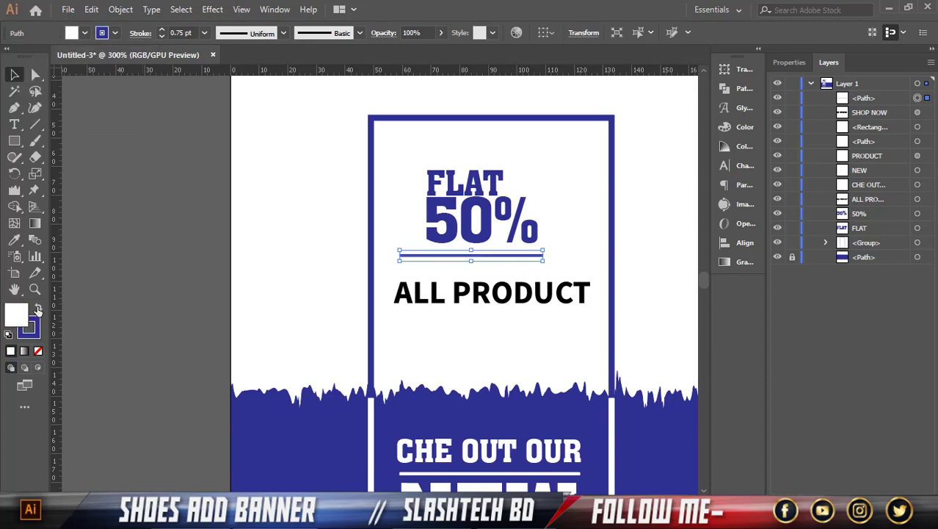
pyautogui.click(109, 267)
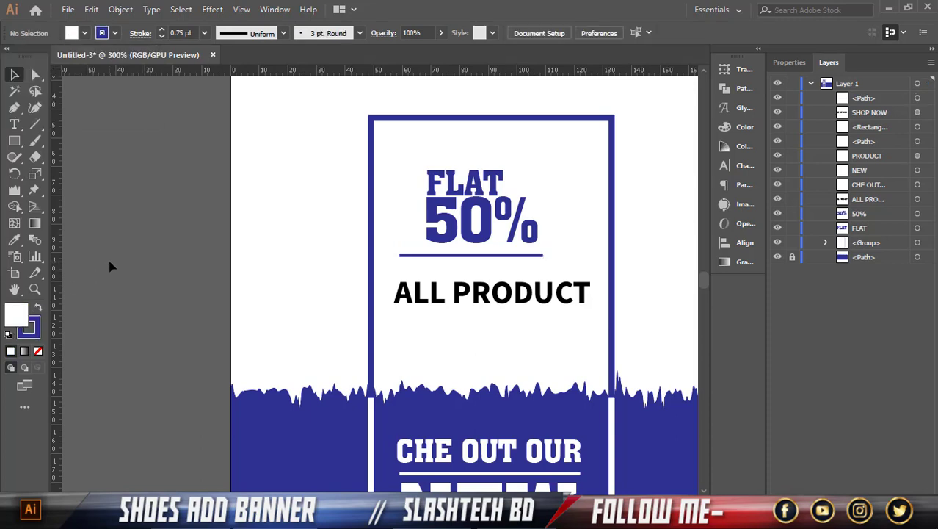
# Step: Shorten the divider line slightly from its left end
pyautogui.scroll(2, 486, 260)
pyautogui.click(483, 255)
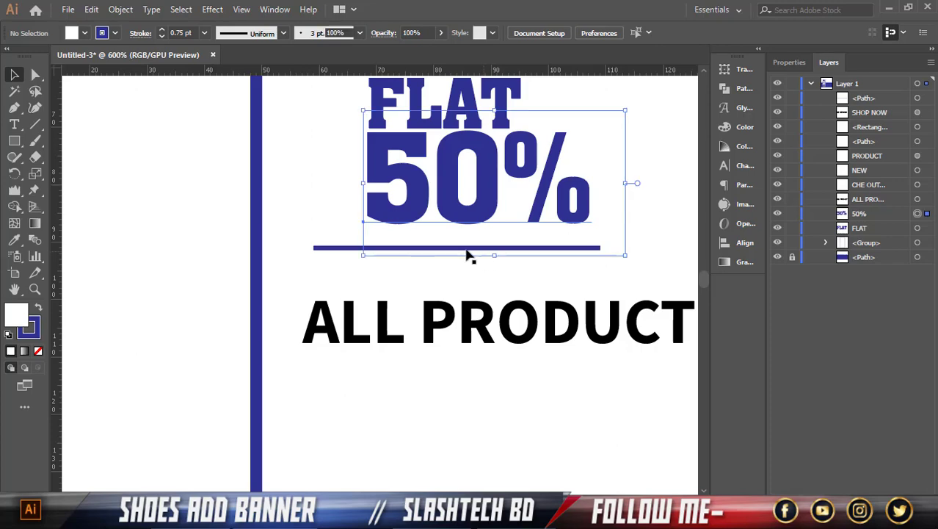
pyautogui.click(330, 256)
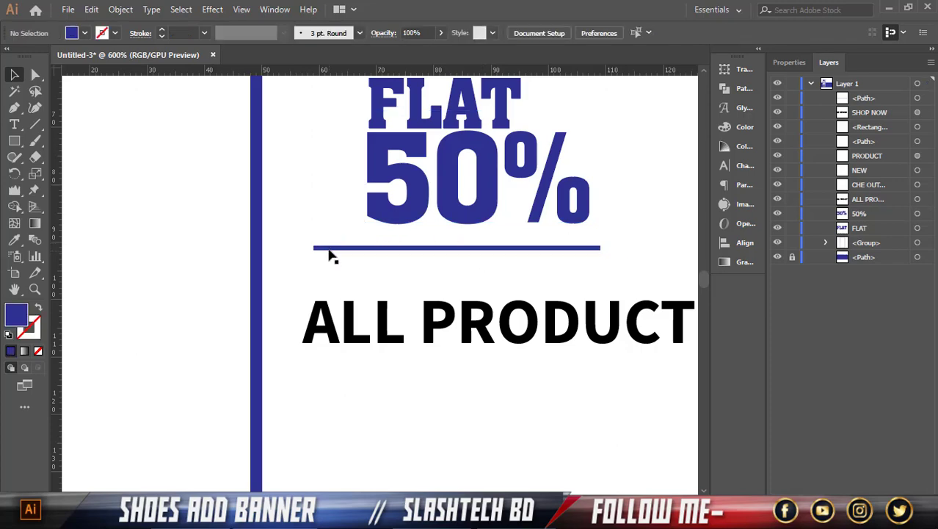
pyautogui.click(329, 250)
pyautogui.moveTo(315, 248); pyautogui.dragTo(343, 254)
pyautogui.click(206, 207)
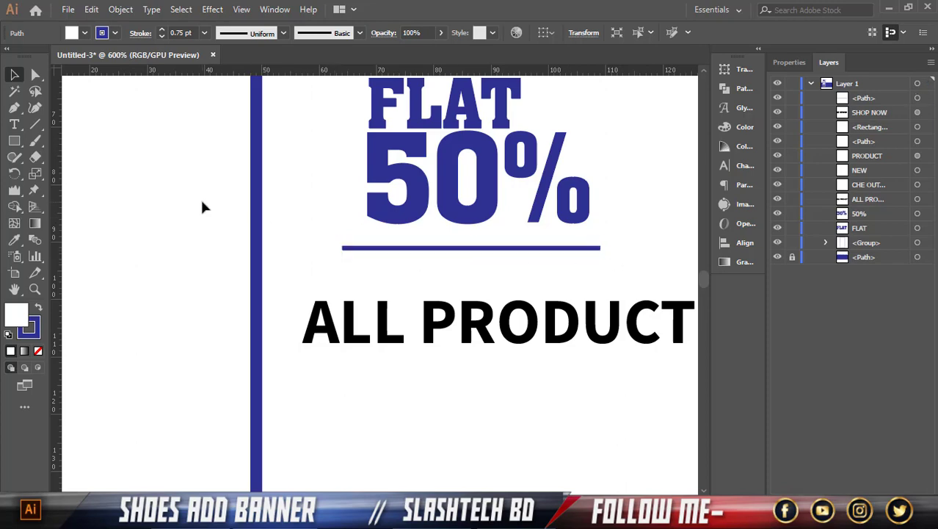
pyautogui.scroll(-2, 206, 208)
pyautogui.scroll(-1, 206, 208)
# Step: Enlarge the CHE OUT OUR / NEW / PRODUCT block and underline, nudging it right to recentre
pyautogui.scroll(-1, 208, 211)
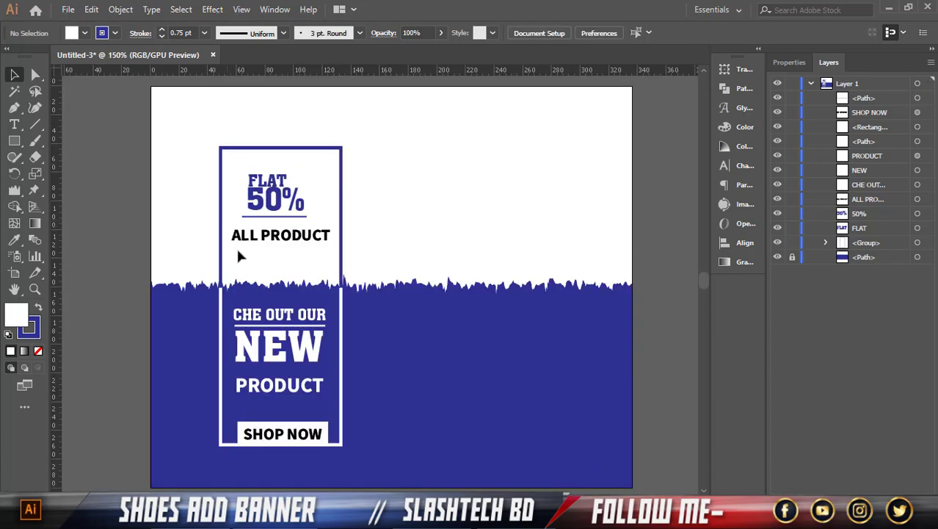
pyautogui.scroll(2, 290, 312)
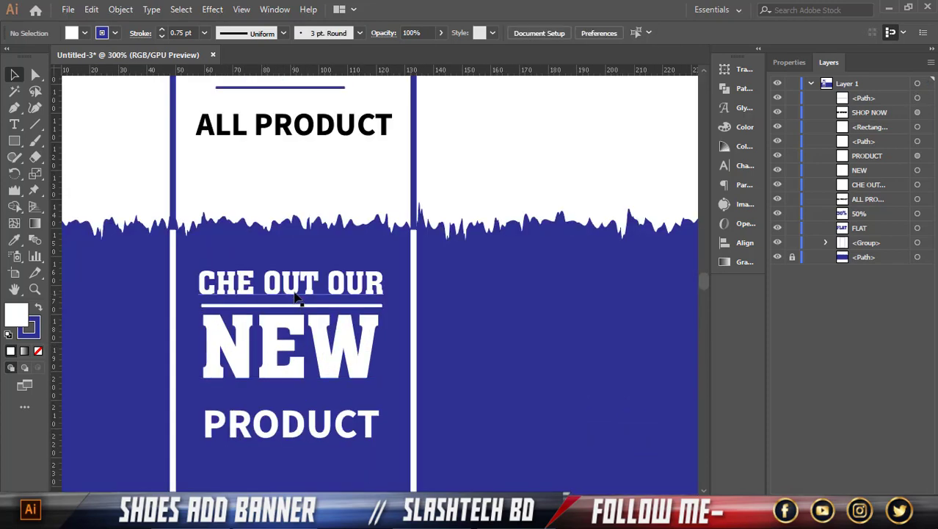
pyautogui.click(296, 301)
pyautogui.keyDown('shift'); pyautogui.click(297, 339); pyautogui.keyUp('shift')
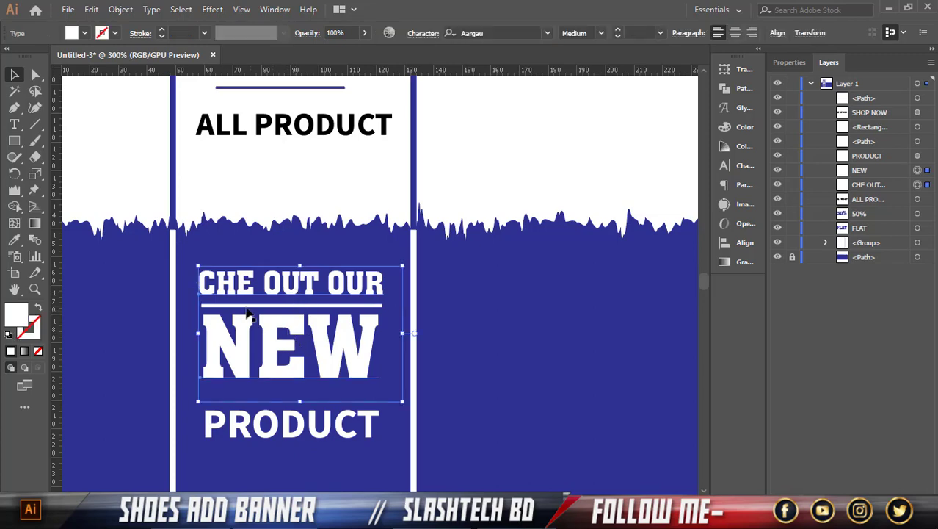
pyautogui.keyDown('shift'); pyautogui.click(250, 304); pyautogui.keyUp('shift')
pyautogui.keyDown('shift'); pyautogui.click(275, 426); pyautogui.keyUp('shift')
pyautogui.scroll(-2, 334, 391)
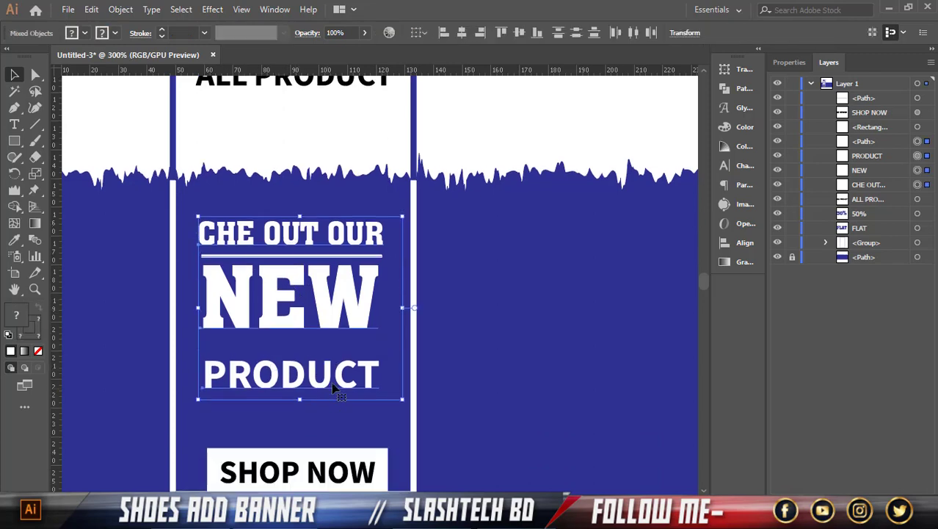
pyautogui.moveTo(403, 310); pyautogui.dragTo(409, 310)
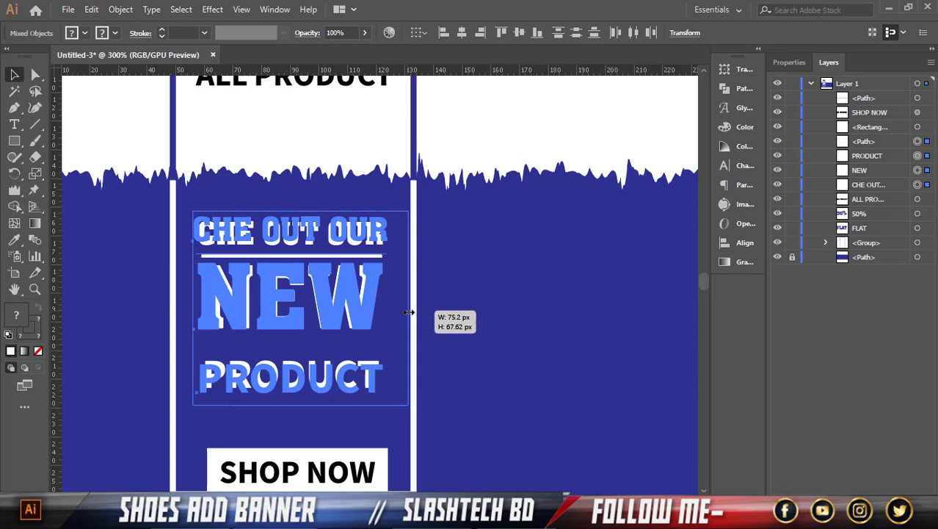
pyautogui.press('Right')
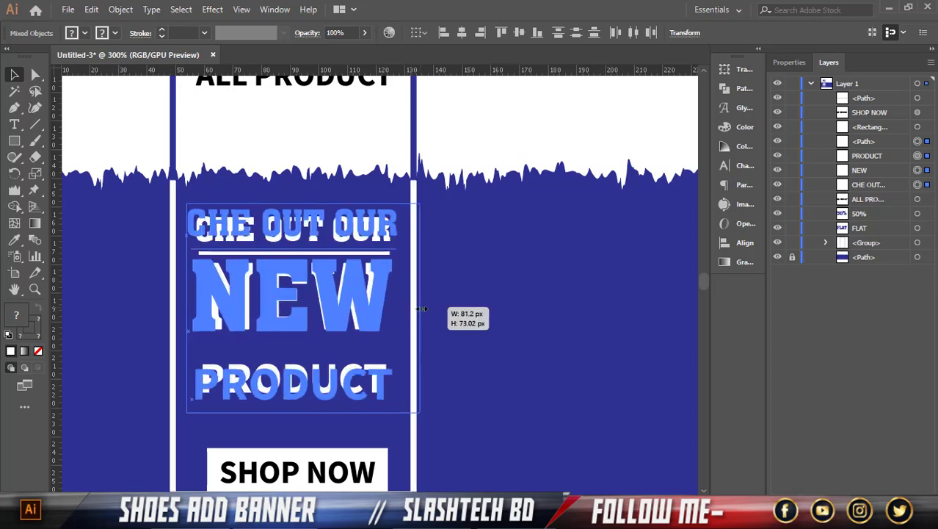
pyautogui.moveTo(414, 308); pyautogui.dragTo(422, 309)
pyautogui.press('Right')
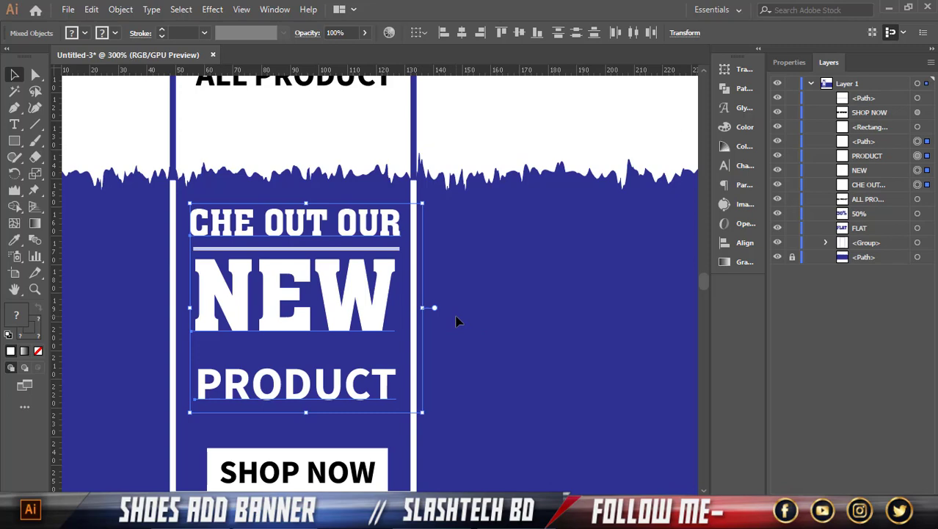
pyautogui.click(549, 264)
# Step: Pan over the banner and pick the top-shoe-mens image on the desktop
pyautogui.scroll(-2, 544, 260)
pyautogui.scroll(-1, 544, 261)
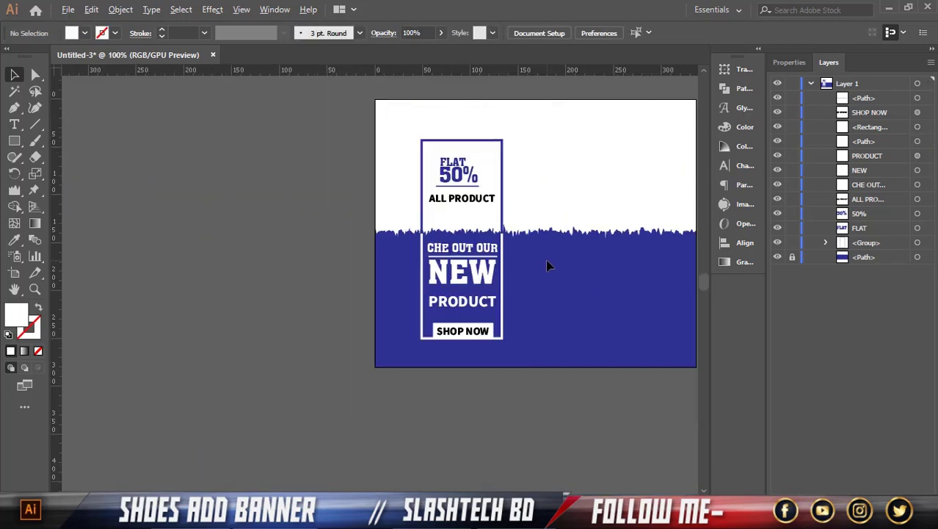
pyautogui.scroll(2, 553, 270)
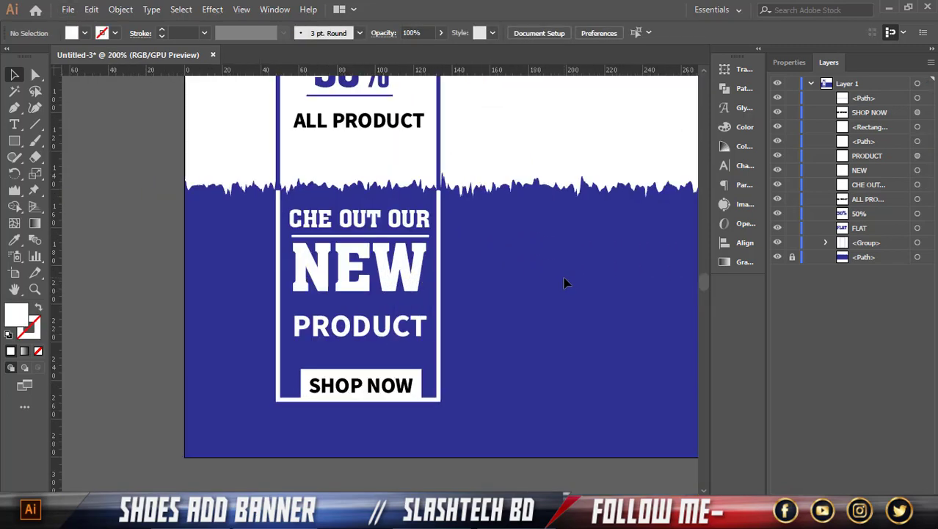
pyautogui.scroll(-1, 469, 297)
pyautogui.scroll(1, 470, 301)
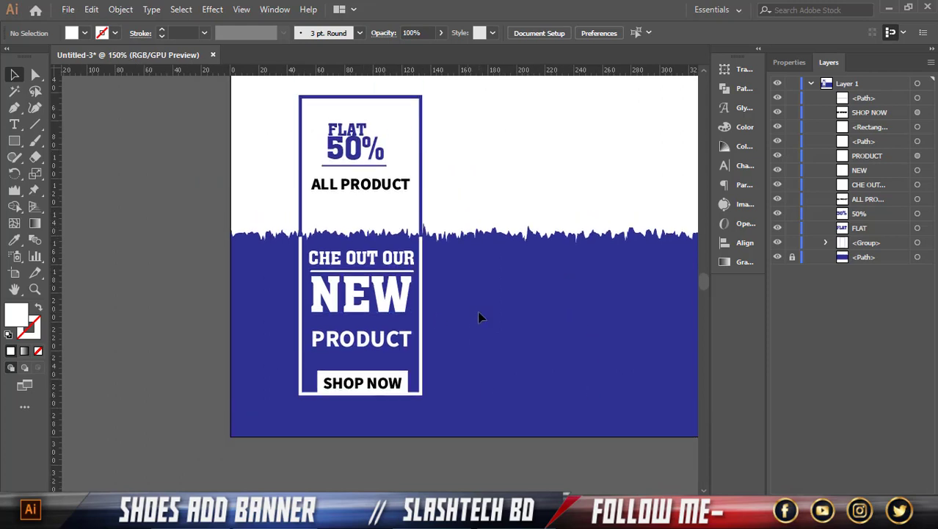
pyautogui.hscroll(4, 470, 257)
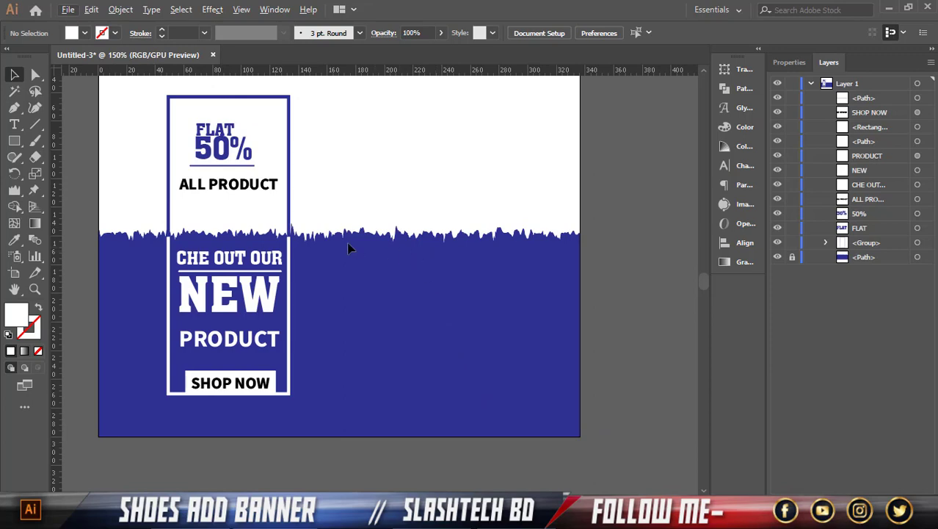
pyautogui.scroll(-3, 350, 248)
pyautogui.scroll(3, 350, 249)
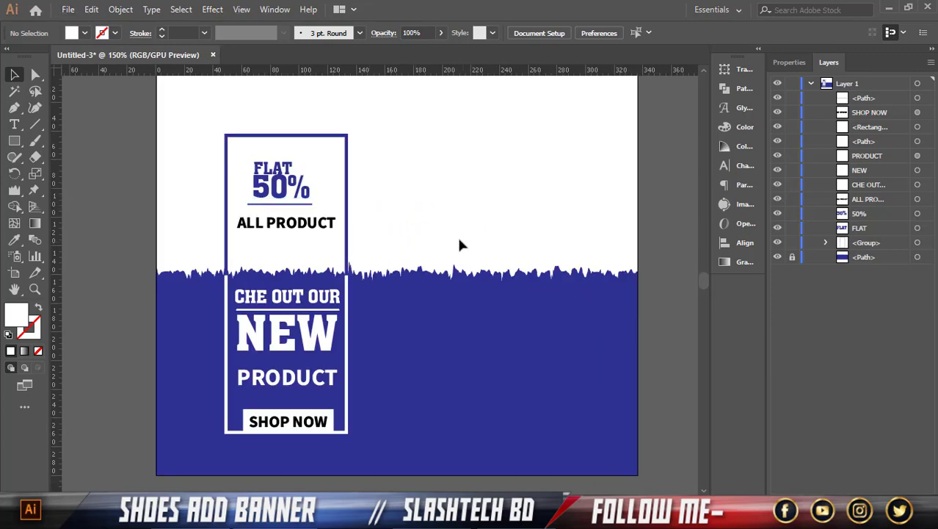
pyautogui.scroll(1, 462, 218)
pyautogui.scroll(-2, 382, 323)
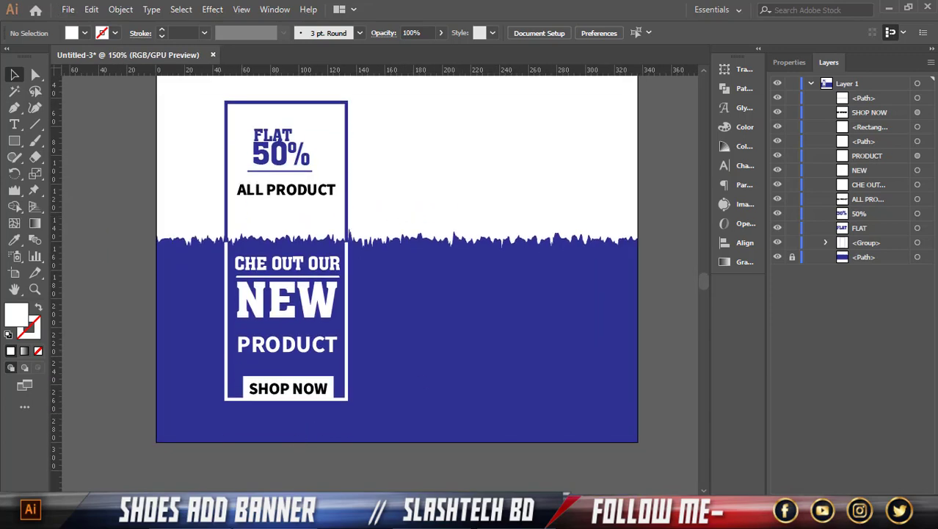
pyautogui.click(888, 8)
# Step: Drag top-shoe-mens.png into the banner and shrink it to fit
pyautogui.moveTo(461, 220)
pyautogui.mouseDown()
pyautogui.moveTo(317, 490)
pyautogui.moveTo(451, 331)
pyautogui.mouseUp()
pyautogui.hotkey('ctrl', '-')
pyautogui.hotkey('ctrl', '-')
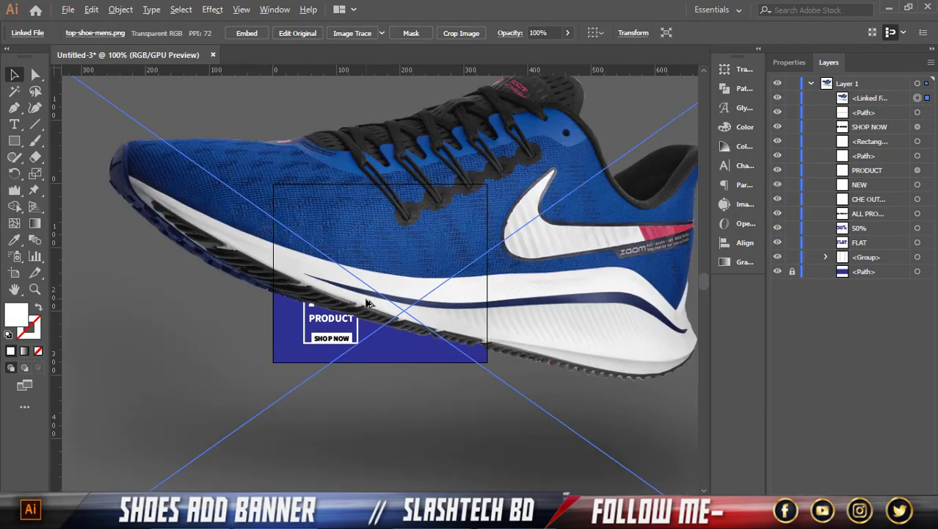
pyautogui.hotkey('ctrl', '-')
pyautogui.hotkey('ctrl', '-')
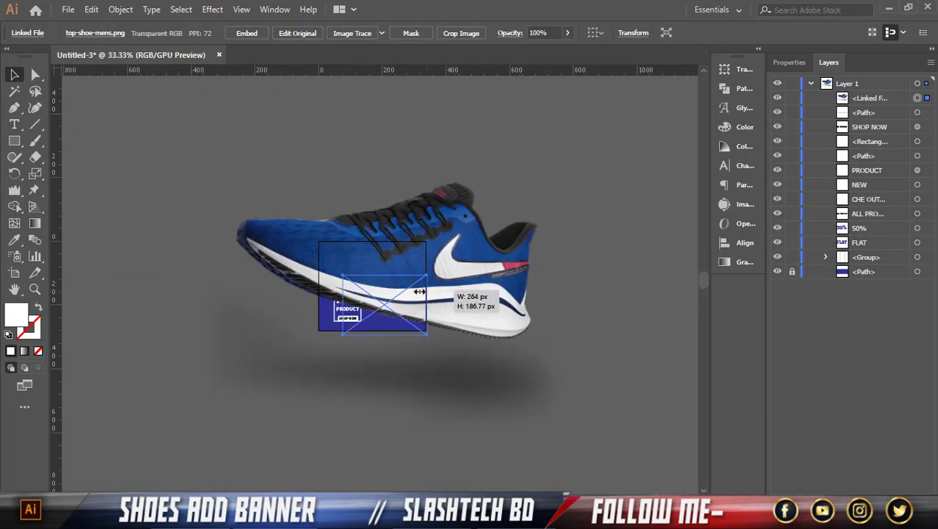
pyautogui.moveTo(566, 306); pyautogui.dragTo(418, 305)
pyautogui.hotkey('ctrl', '+')
pyautogui.hotkey('ctrl', '+')
pyautogui.hotkey('ctrl', '+')
pyautogui.hotkey('ctrl', '+')
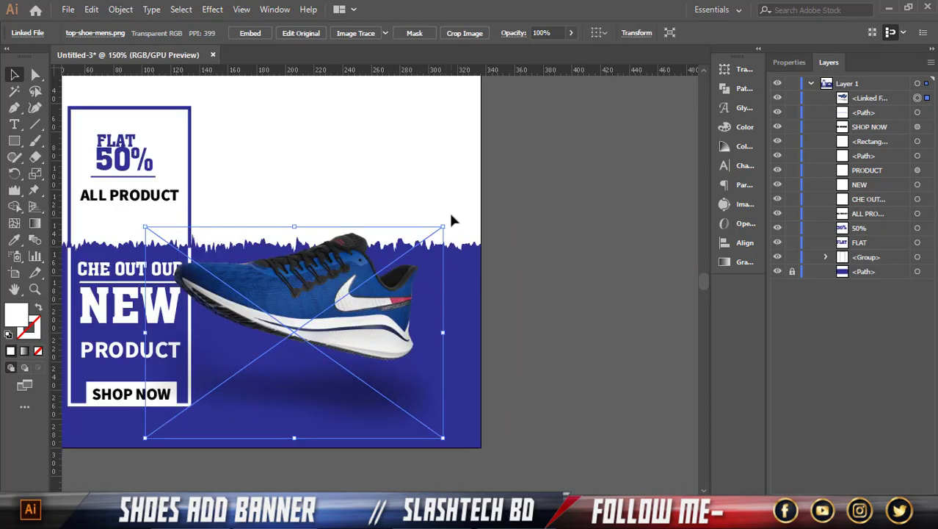
# Step: Tilt the shoe, enlarge it slightly and move it right onto the blue band
pyautogui.moveTo(447, 221); pyautogui.dragTo(367, 214)
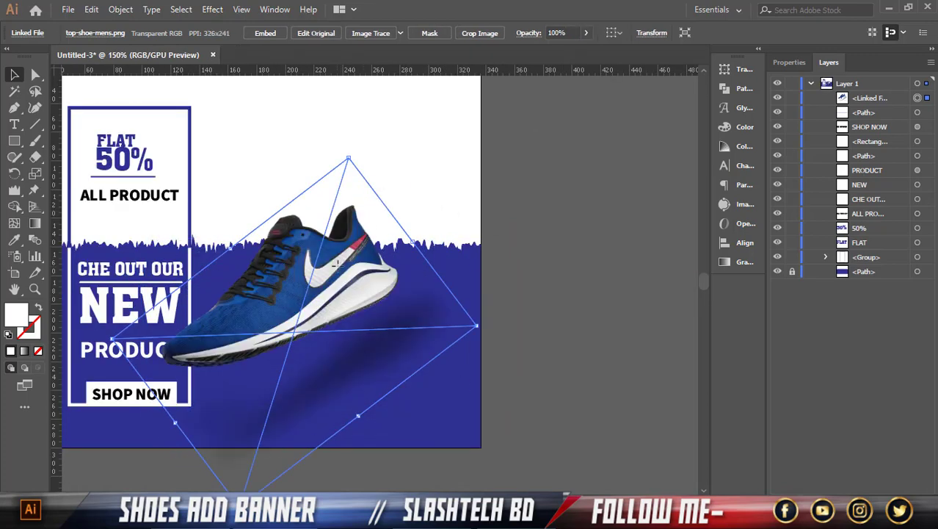
pyautogui.moveTo(337, 266); pyautogui.dragTo(379, 226)
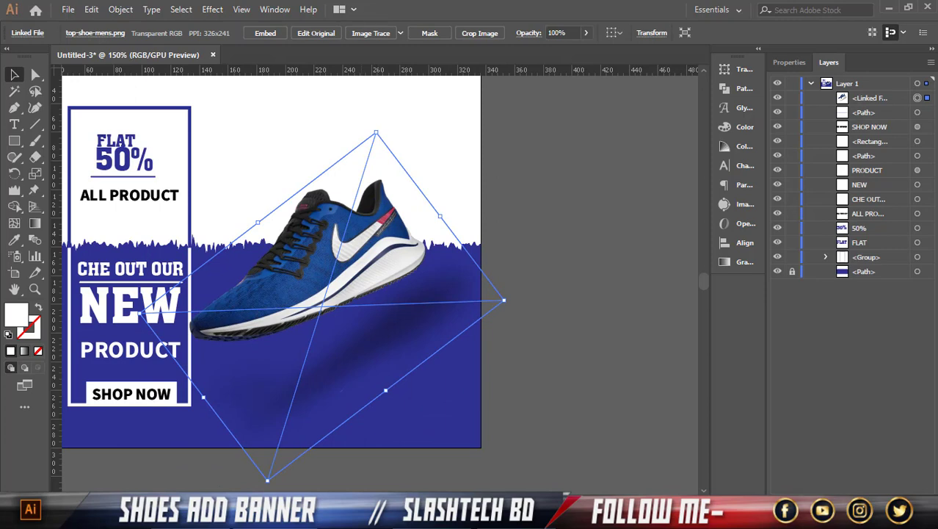
pyautogui.hscroll(-2, 366, 467)
pyautogui.hscroll(-2, 366, 467)
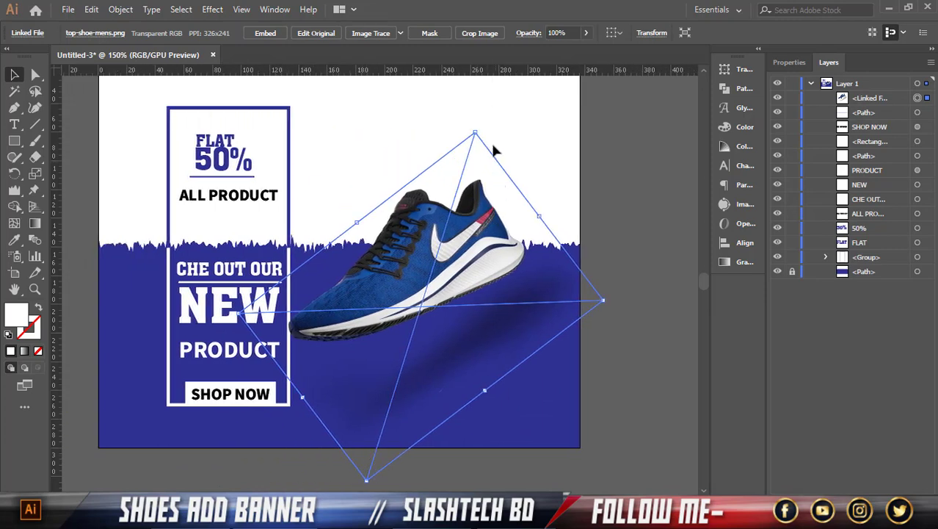
pyautogui.moveTo(475, 127); pyautogui.dragTo(528, 131)
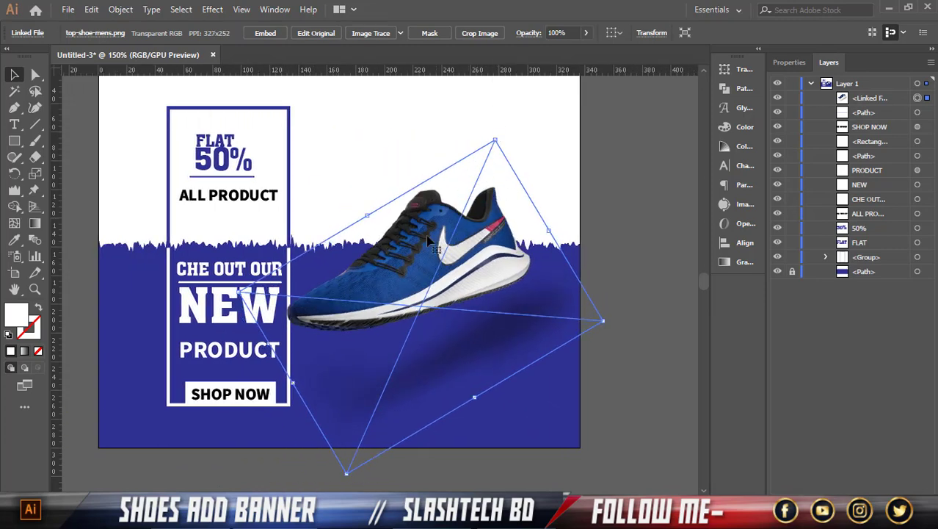
pyautogui.moveTo(436, 250); pyautogui.dragTo(424, 245)
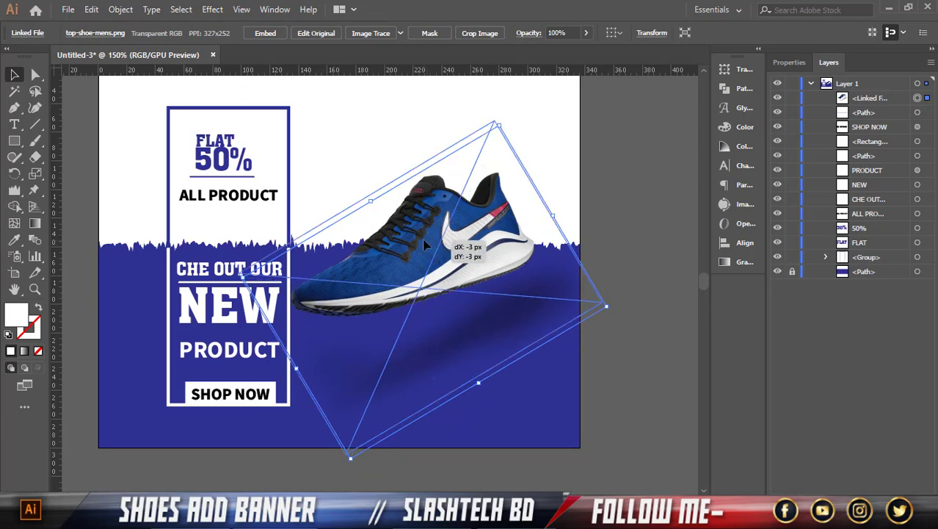
pyautogui.moveTo(369, 196); pyautogui.dragTo(365, 191)
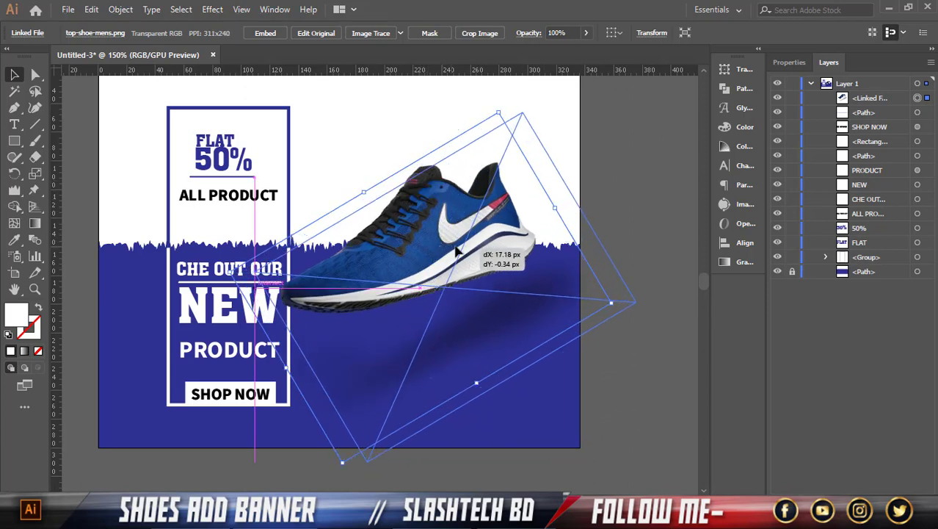
pyautogui.moveTo(428, 252); pyautogui.dragTo(461, 268)
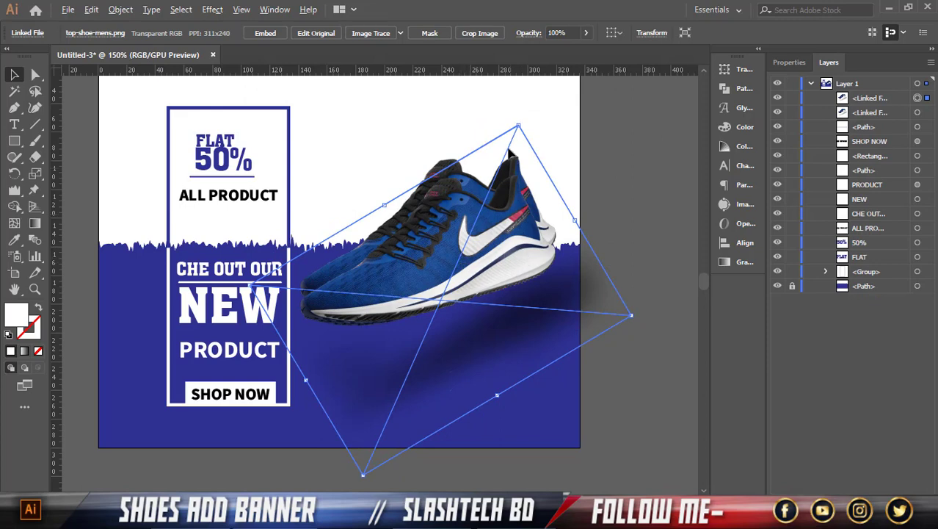
# Step: Adjust the shoe copy, then enlarge both shoes slightly and shift them left
pyautogui.moveTo(516, 128); pyautogui.dragTo(492, 182)
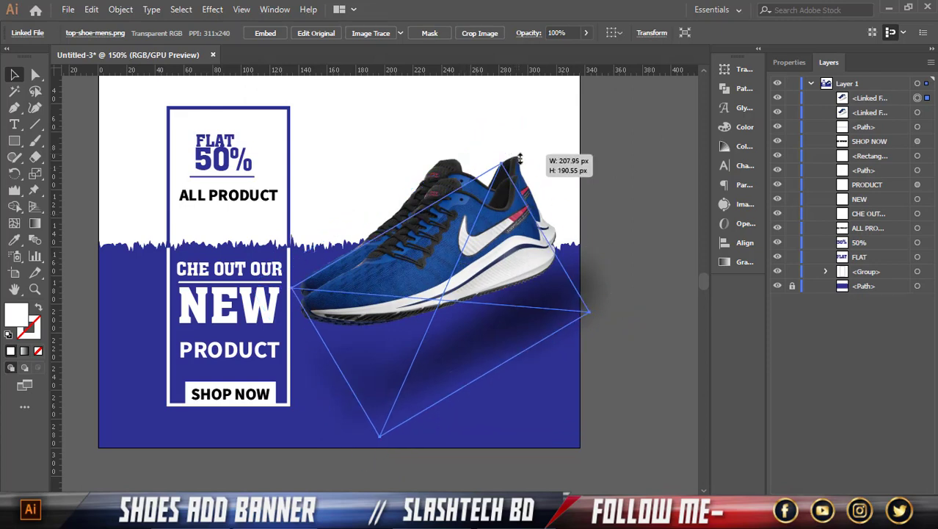
pyautogui.moveTo(498, 251); pyautogui.dragTo(503, 245)
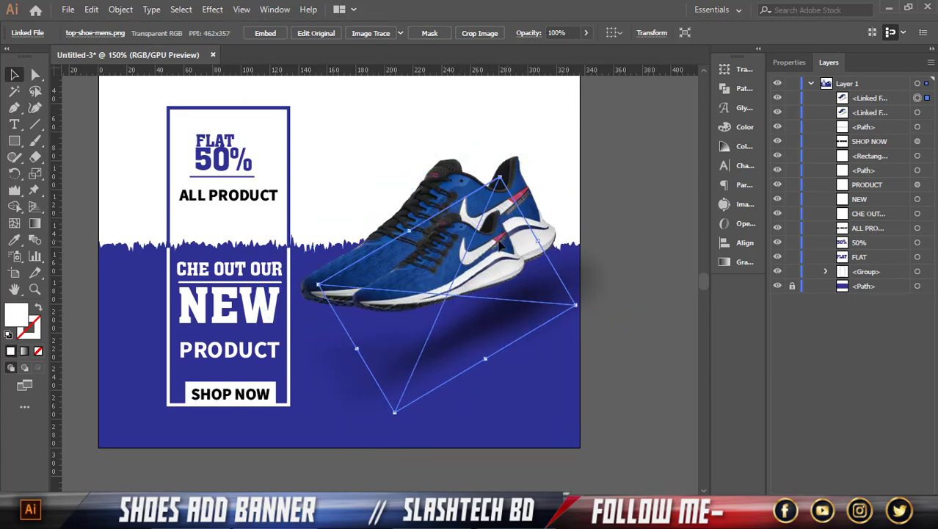
pyautogui.click(633, 255)
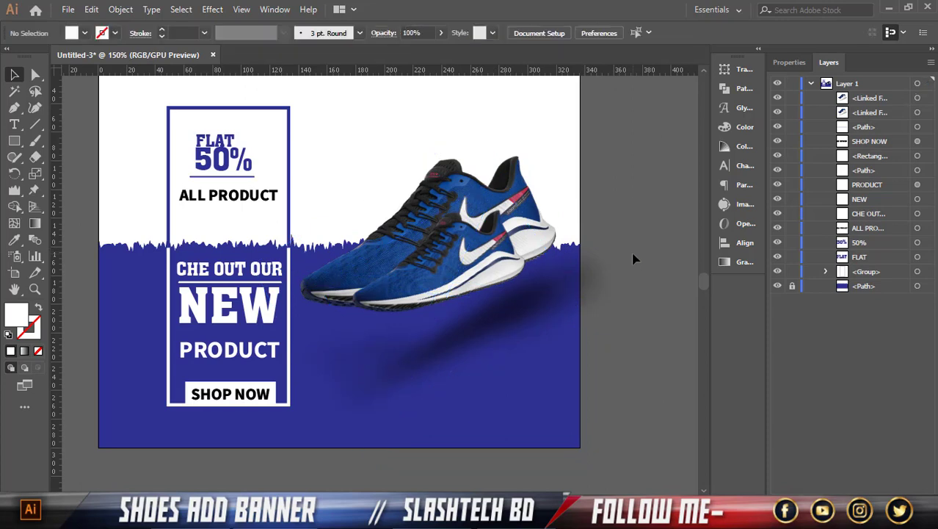
pyautogui.click(458, 262)
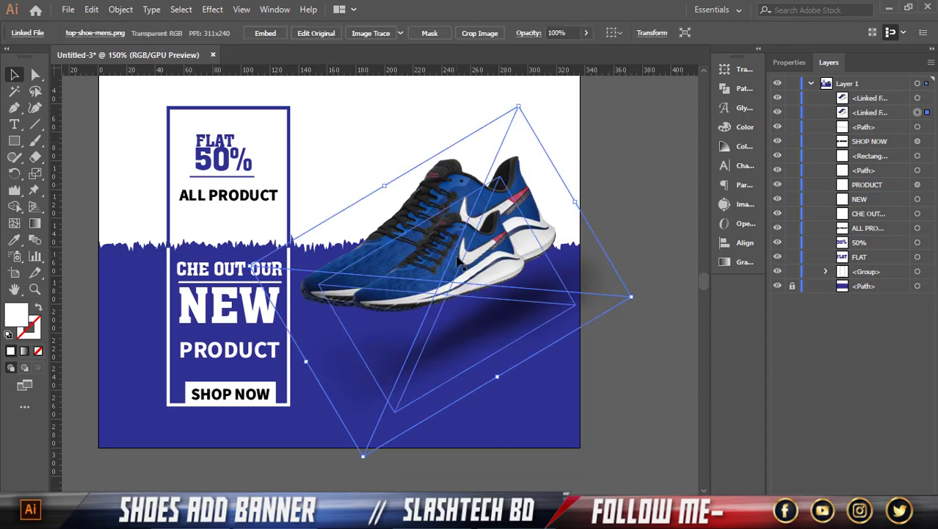
pyautogui.keyDown('shift'); pyautogui.click(458, 261); pyautogui.keyUp('shift')
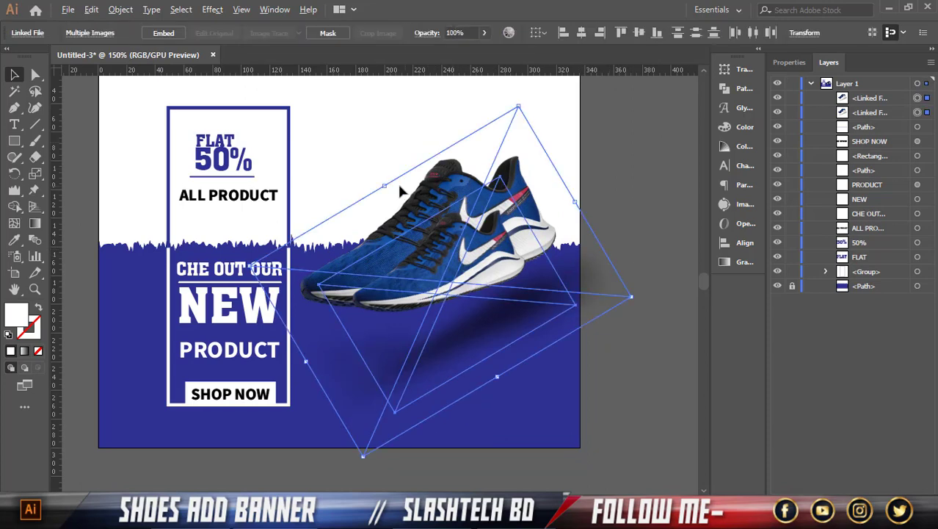
pyautogui.moveTo(387, 186); pyautogui.dragTo(380, 179)
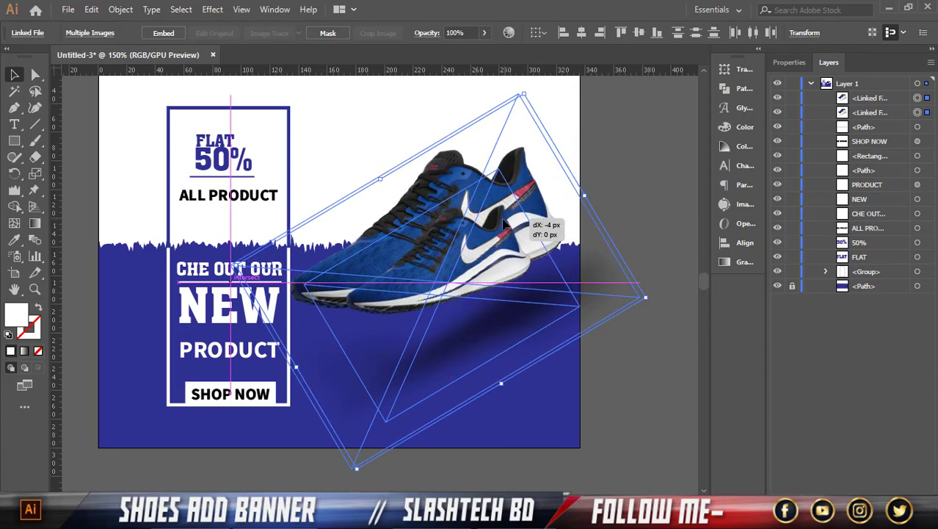
pyautogui.moveTo(507, 218); pyautogui.dragTo(503, 222)
pyautogui.click(613, 209)
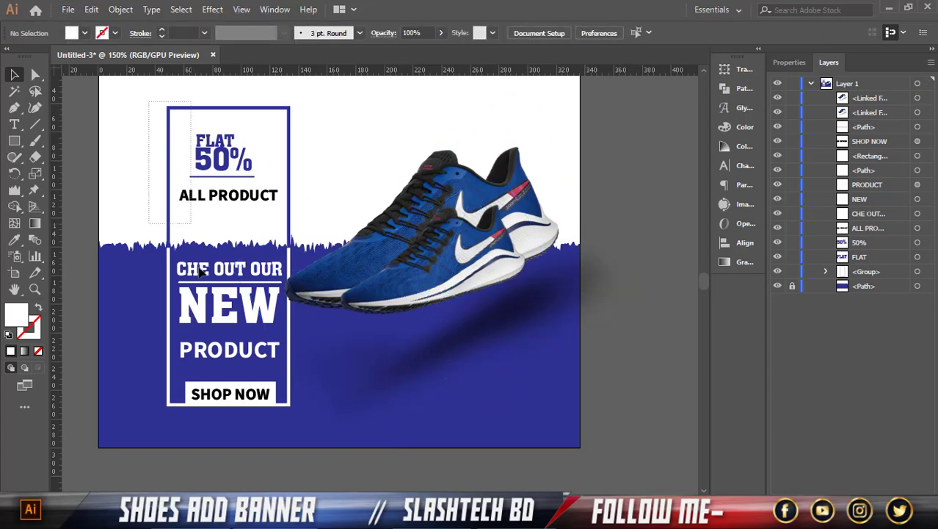
# Step: Marquee-select both shoe images after briefly selecting all artwork
pyautogui.hotkey('ctrl', 'a')
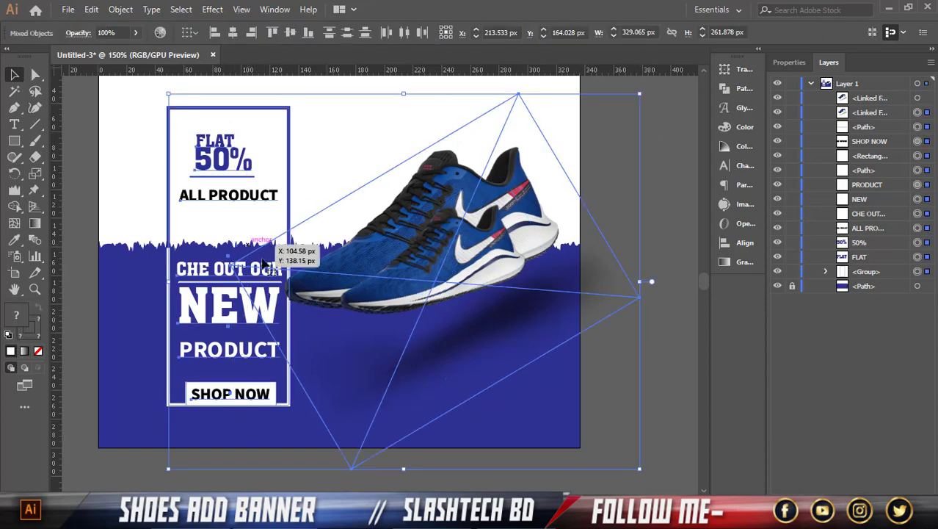
pyautogui.hotkey('ctrl', 'h')
pyautogui.click(657, 376)
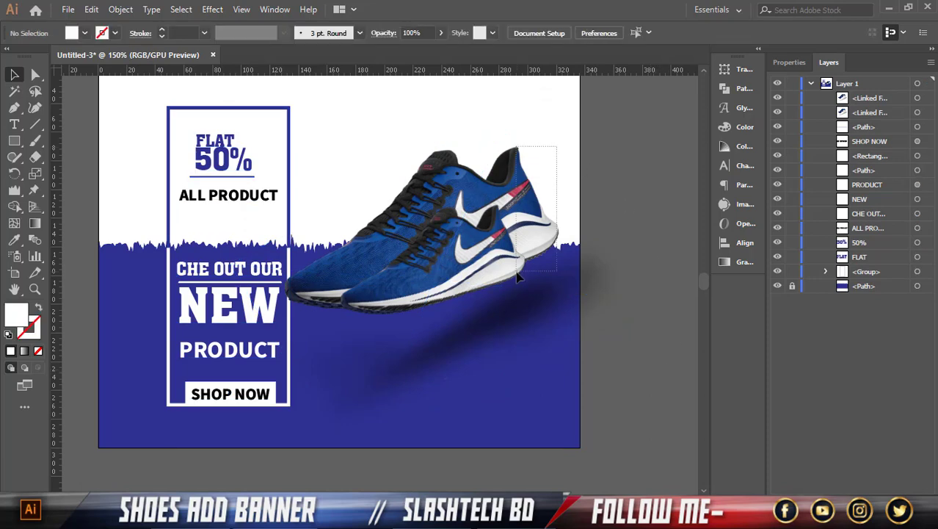
pyautogui.moveTo(517, 277); pyautogui.dragTo(767, 169)
# Step: Hide the shoe layers, scale up and raise the framed text card, then show the shoes
pyautogui.click(793, 98)
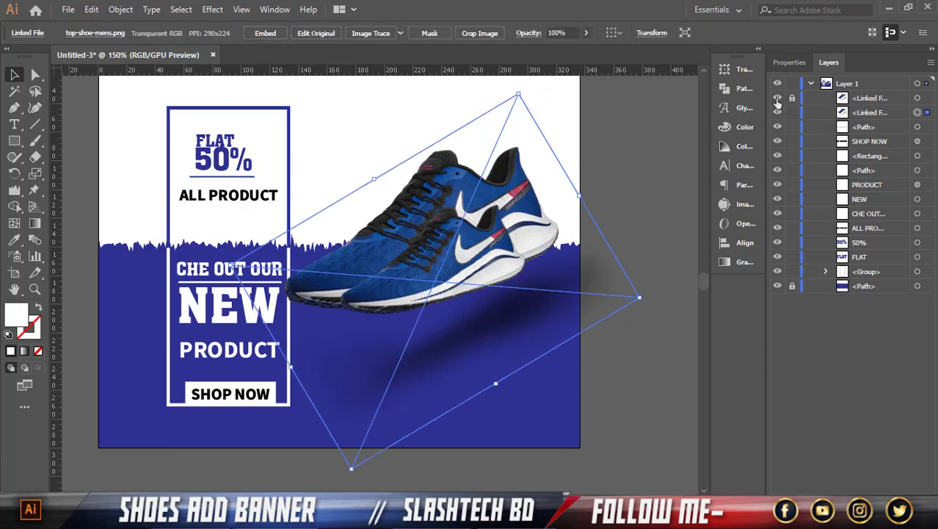
pyautogui.click(777, 97)
pyautogui.click(777, 111)
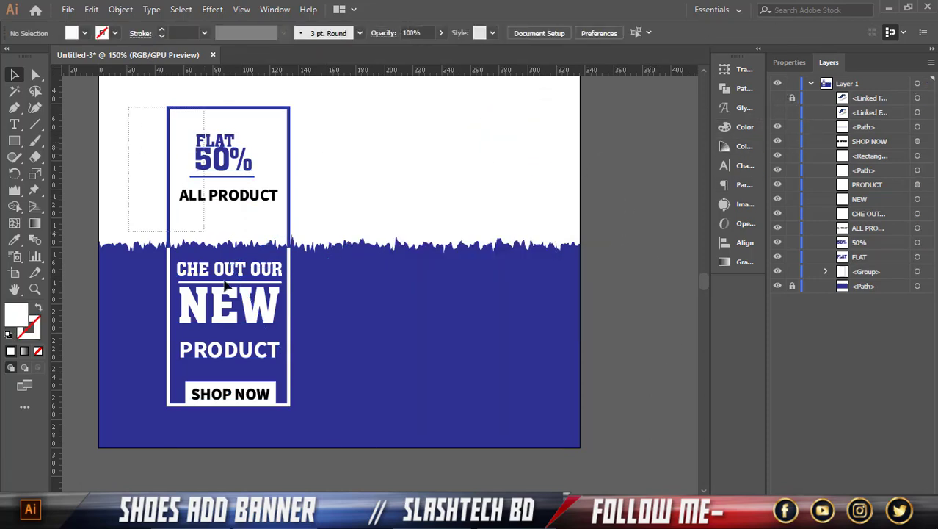
pyautogui.moveTo(129, 108); pyautogui.dragTo(288, 430)
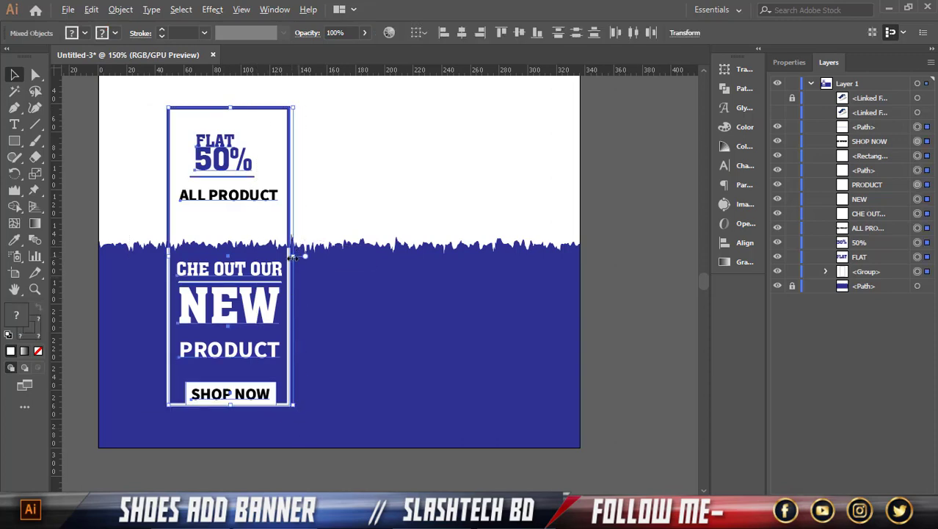
pyautogui.moveTo(292, 257); pyautogui.dragTo(302, 260)
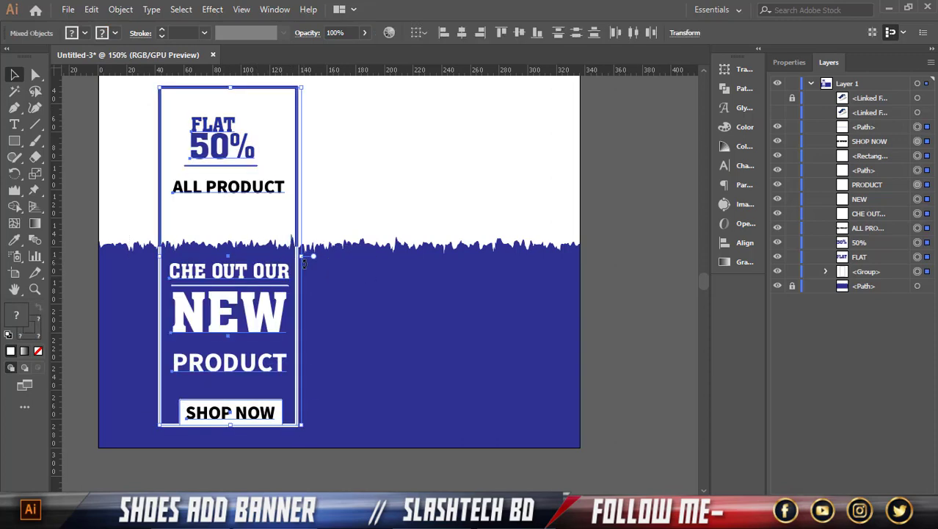
pyautogui.scroll(1, 304, 262)
pyautogui.press('Up')
pyautogui.press('Up')
pyautogui.press('Up')
pyautogui.press('Up')
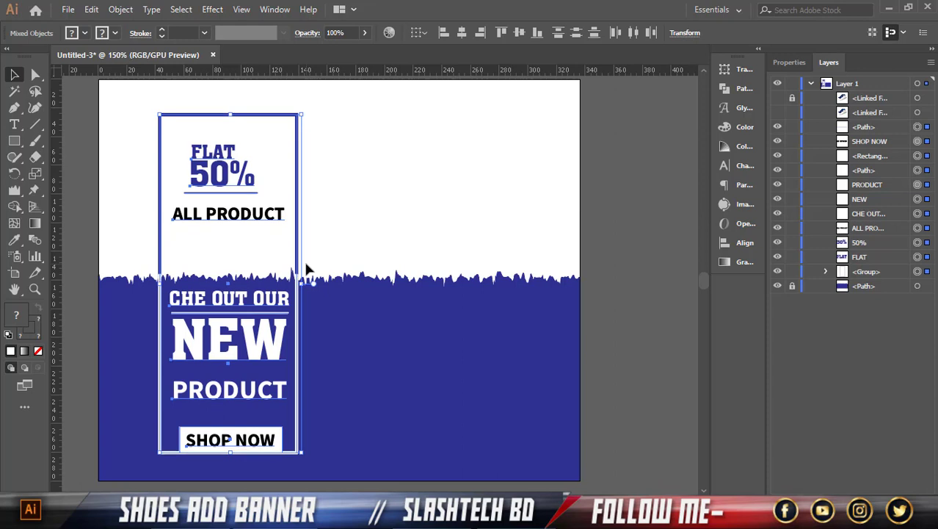
pyautogui.click(699, 140)
pyautogui.click(777, 100)
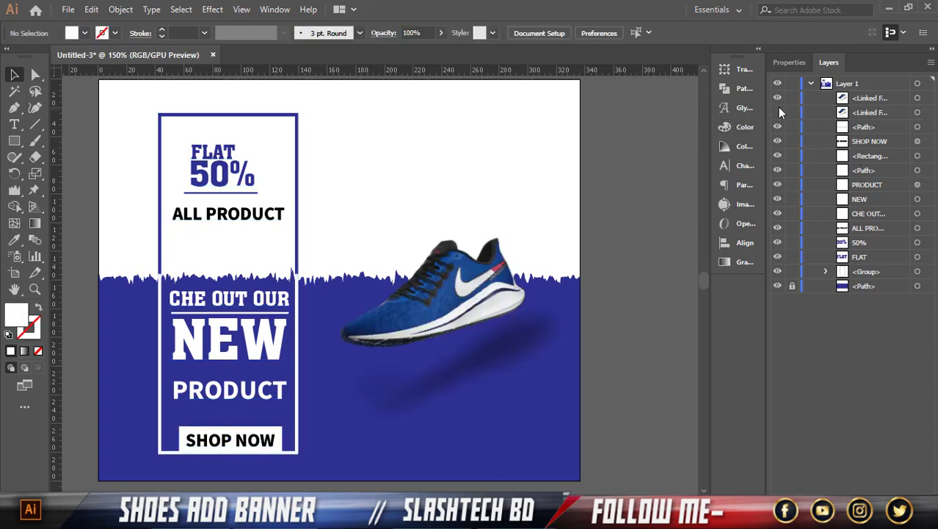
pyautogui.click(777, 111)
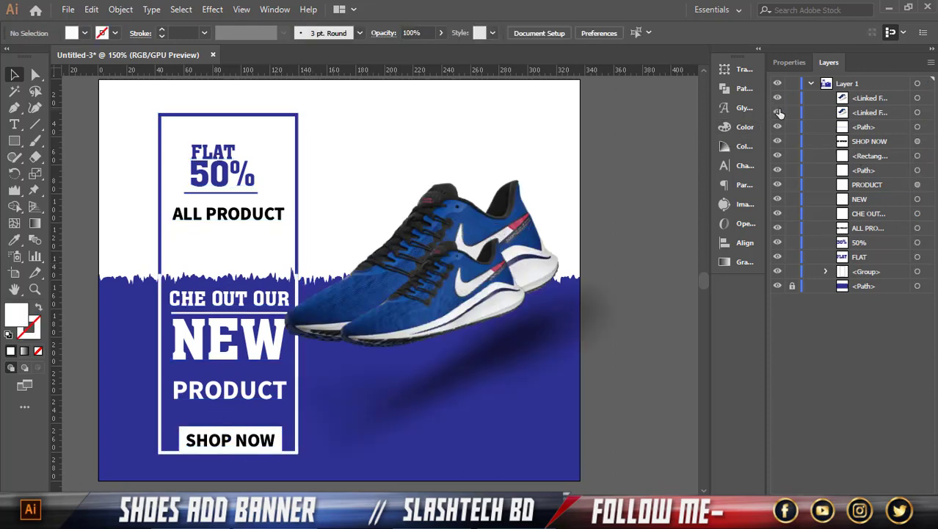
# Step: Enlarge both shoe images slightly together
pyautogui.click(492, 237)
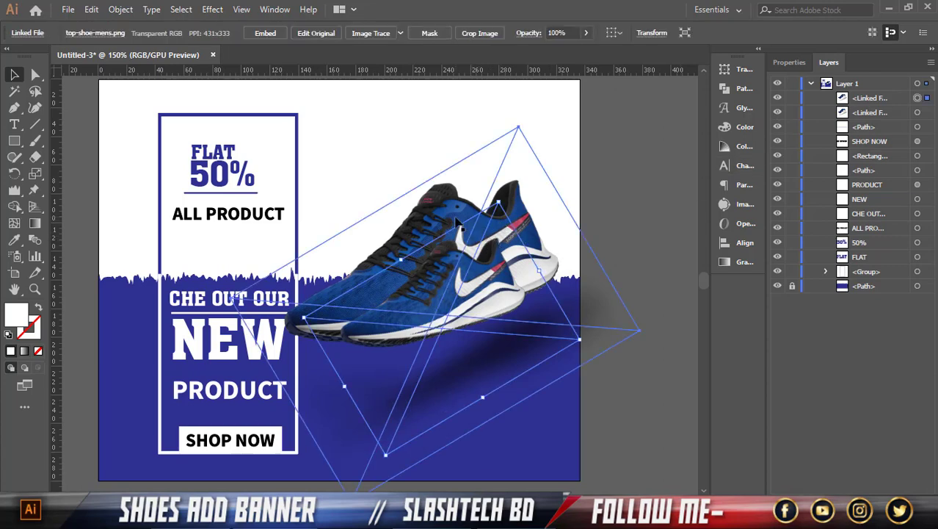
pyautogui.keyDown('shift'); pyautogui.click(519, 234); pyautogui.keyUp('shift')
pyautogui.moveTo(582, 228); pyautogui.dragTo(590, 219)
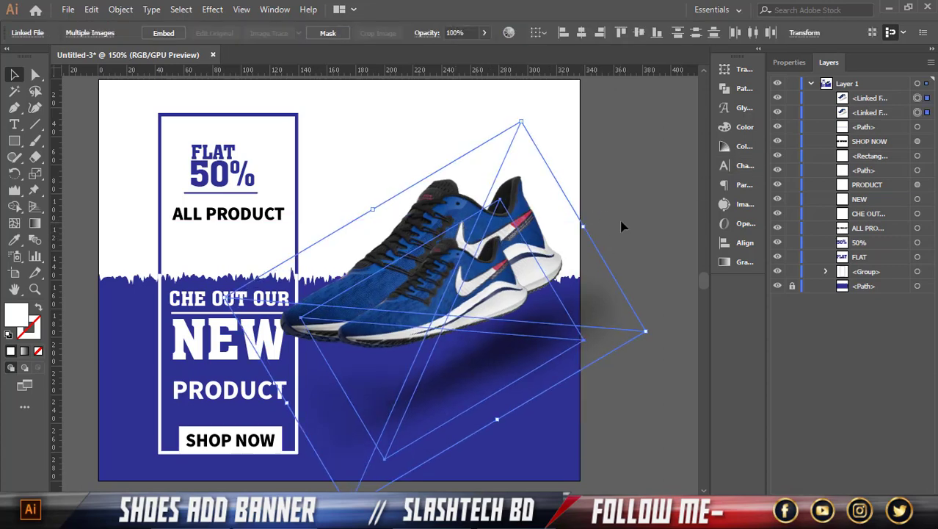
pyautogui.click(621, 222)
# Step: Slightly resize the framed text card artwork within the banner
pyautogui.scroll(-2, 590, 202)
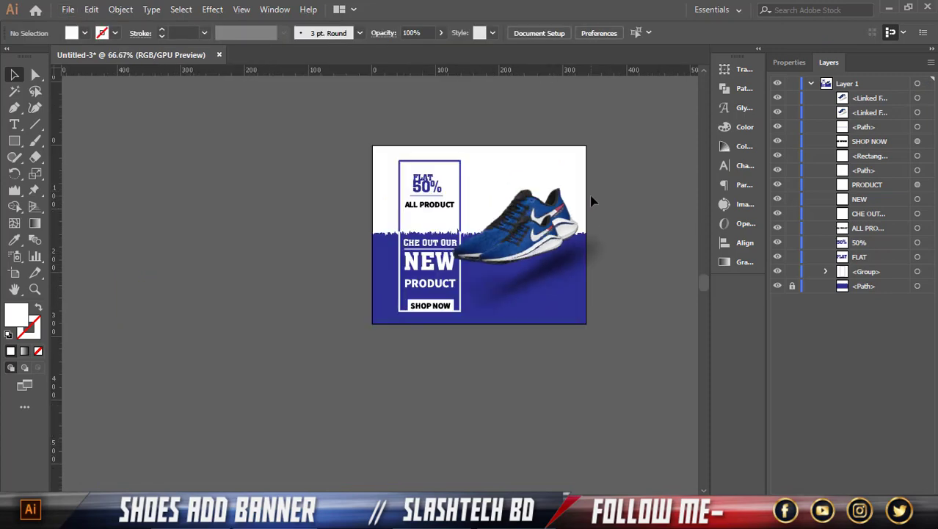
pyautogui.scroll(1, 596, 202)
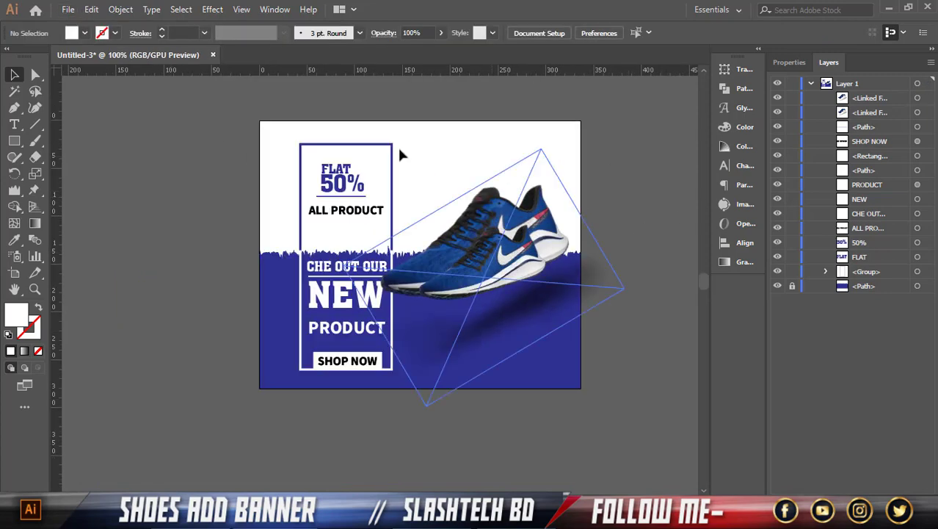
pyautogui.hotkey('ctrl', 'a')
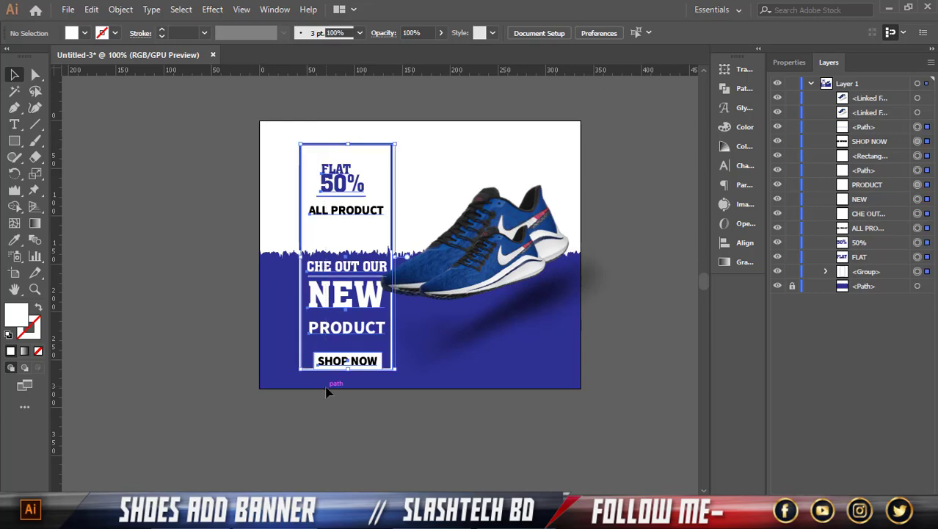
pyautogui.moveTo(402, 255); pyautogui.dragTo(533, 254)
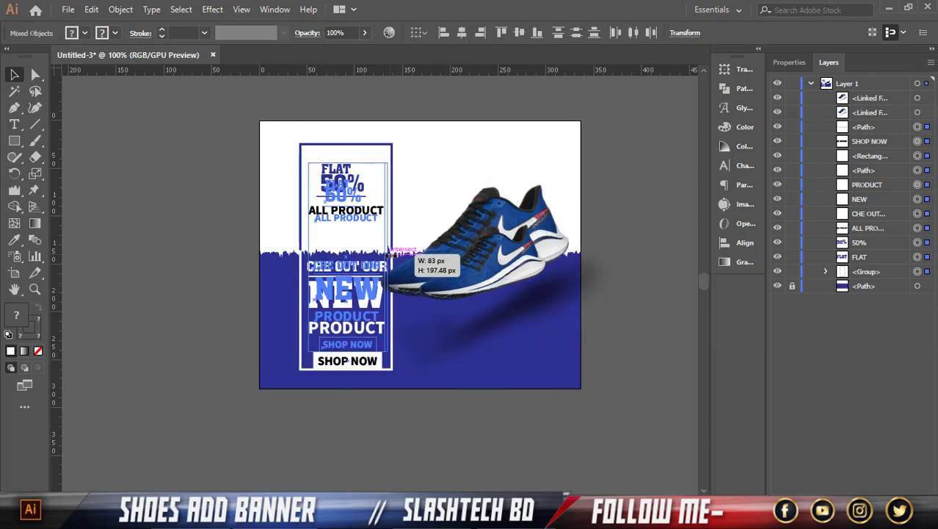
pyautogui.click(611, 243)
pyautogui.scroll(1, 612, 243)
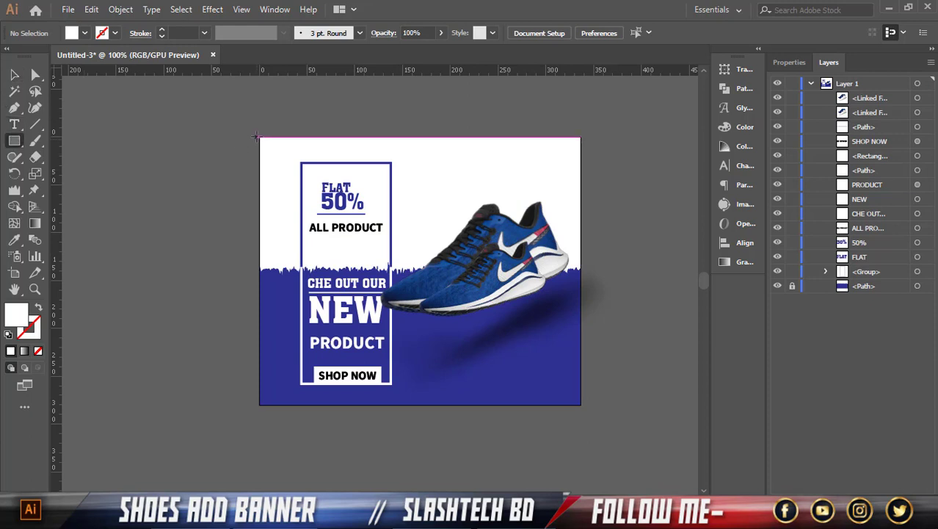
# Step: Draw a light grey rectangle over the whole artboard and send it behind all artwork
pyautogui.moveTo(256, 135); pyautogui.dragTo(580, 403)
pyautogui.hotkey('ctrl', 'z')
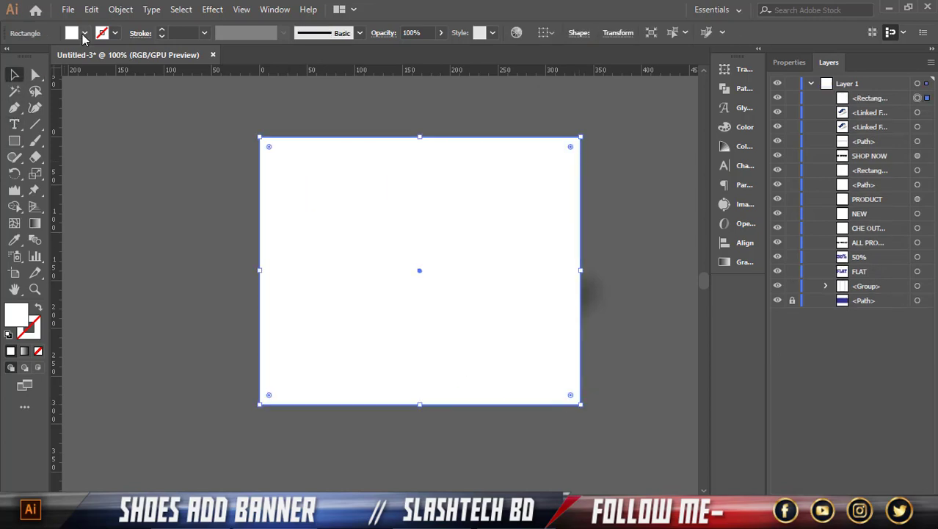
pyautogui.click(85, 32)
pyautogui.click(115, 97)
pyautogui.rightClick(316, 207)
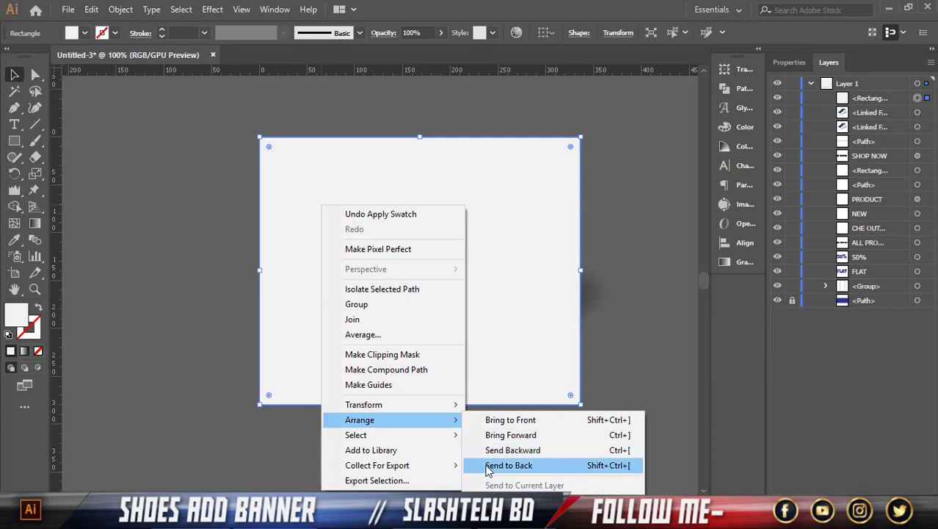
pyautogui.click(486, 464)
pyautogui.click(602, 434)
pyautogui.hotkey('ctrl', '=')
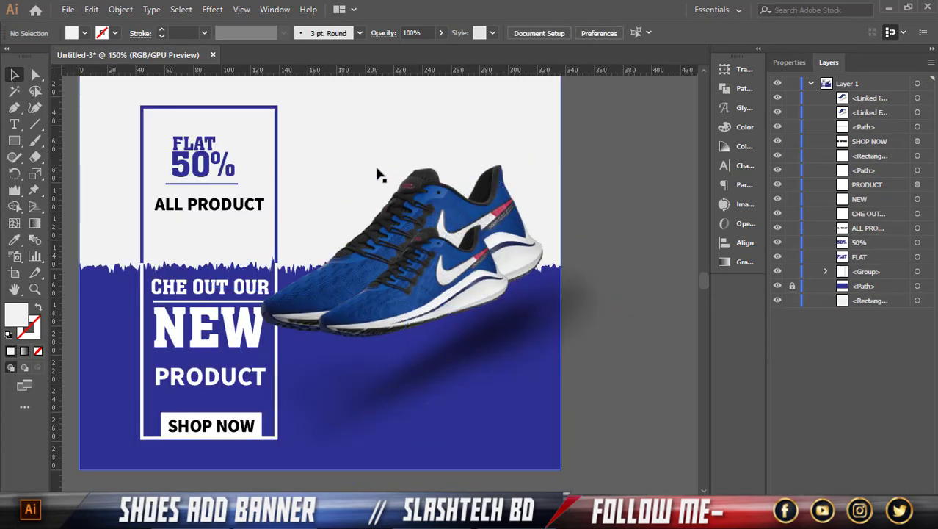
pyautogui.hotkey('ctrl', '-')
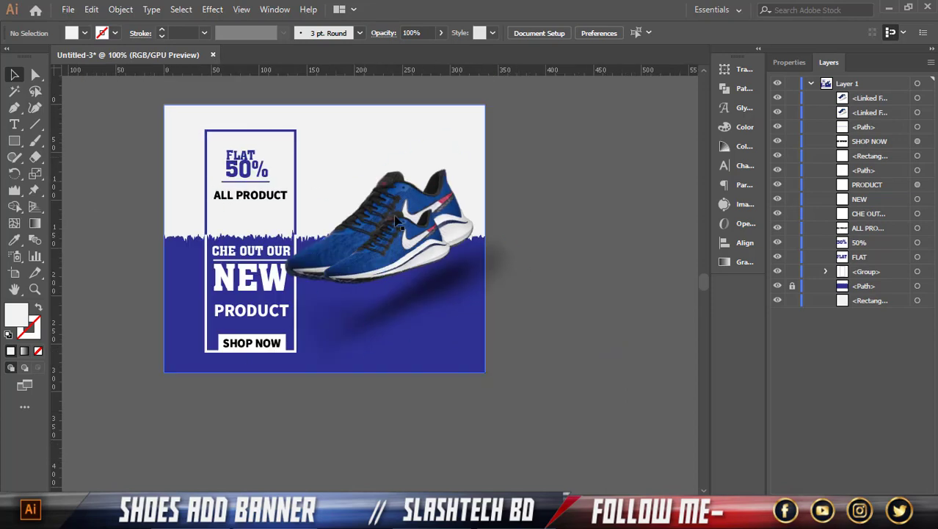
pyautogui.scroll(1, 371, 320)
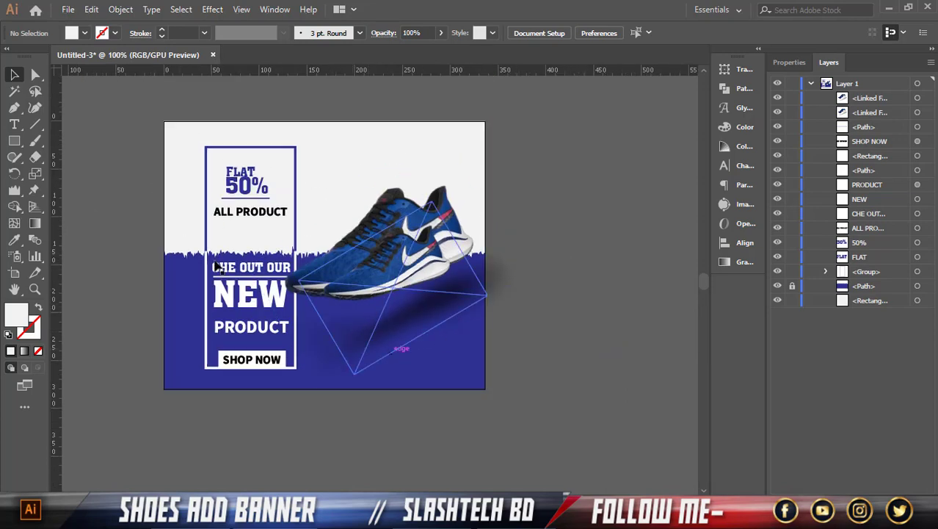
pyautogui.scroll(1, 373, 473)
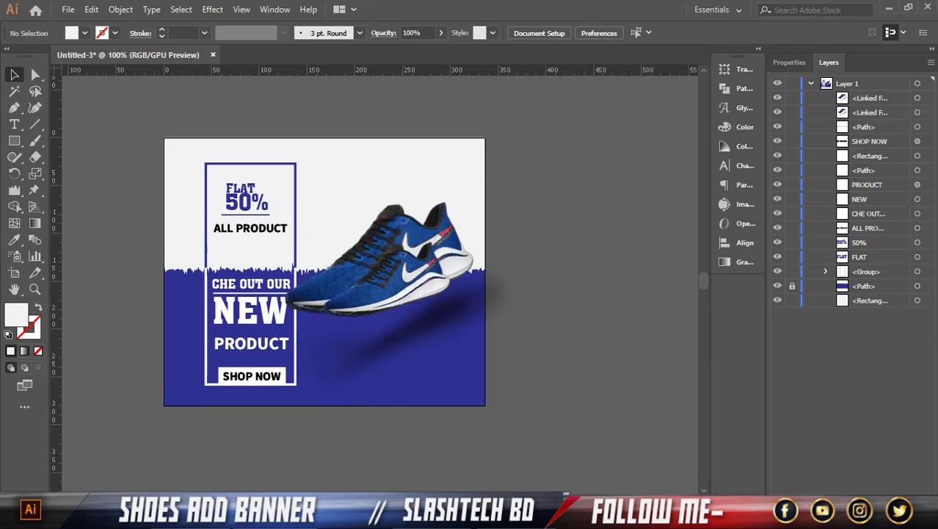
pyautogui.hscroll(-1, 384, 235)
pyautogui.scroll(1, 227, 319)
pyautogui.scroll(1, 293, 301)
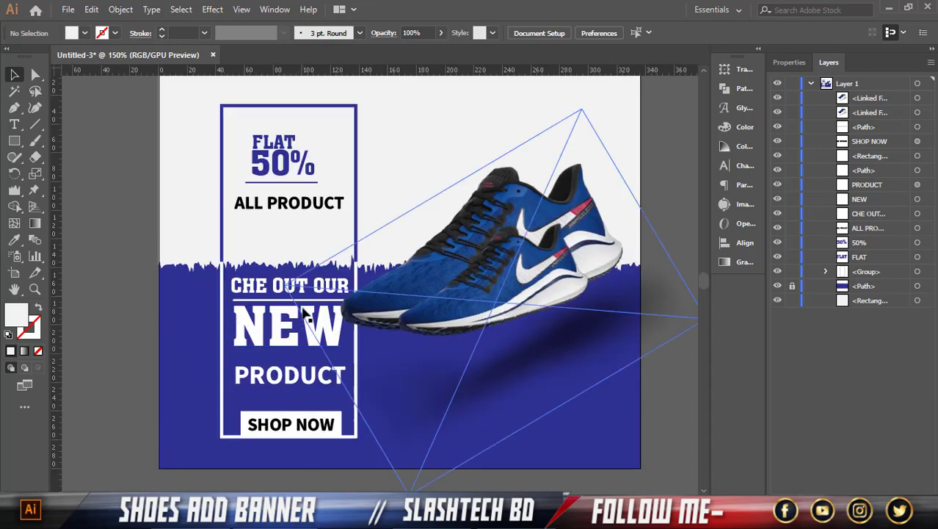
pyautogui.scroll(1, 345, 279)
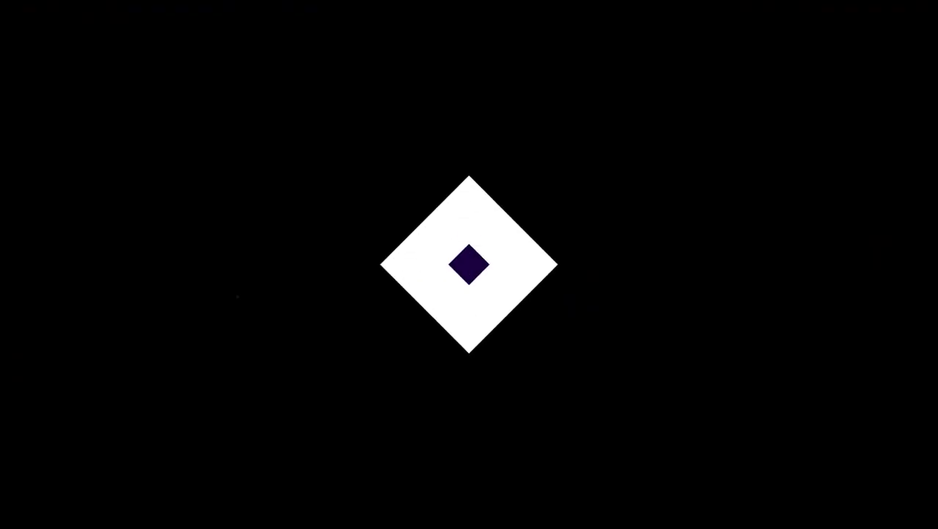